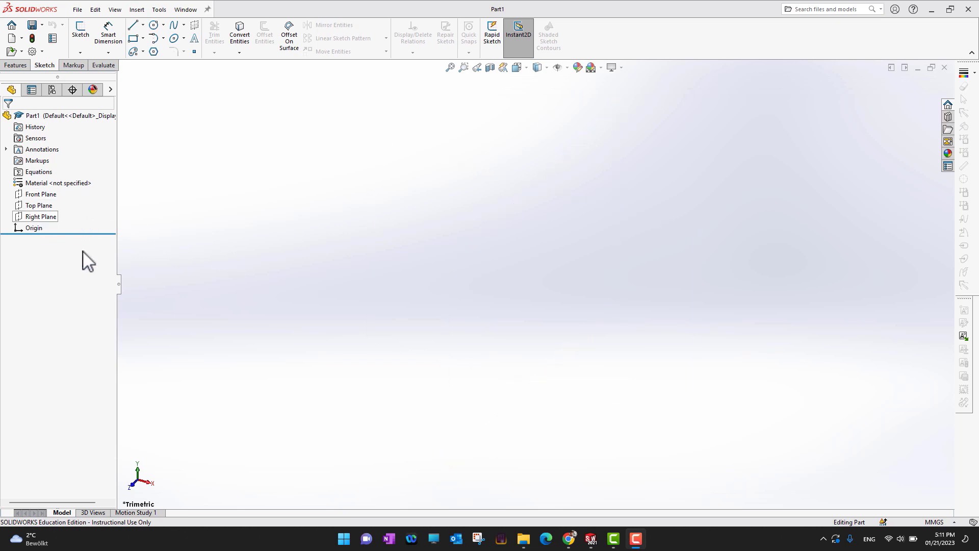
pyautogui.click(38, 195)
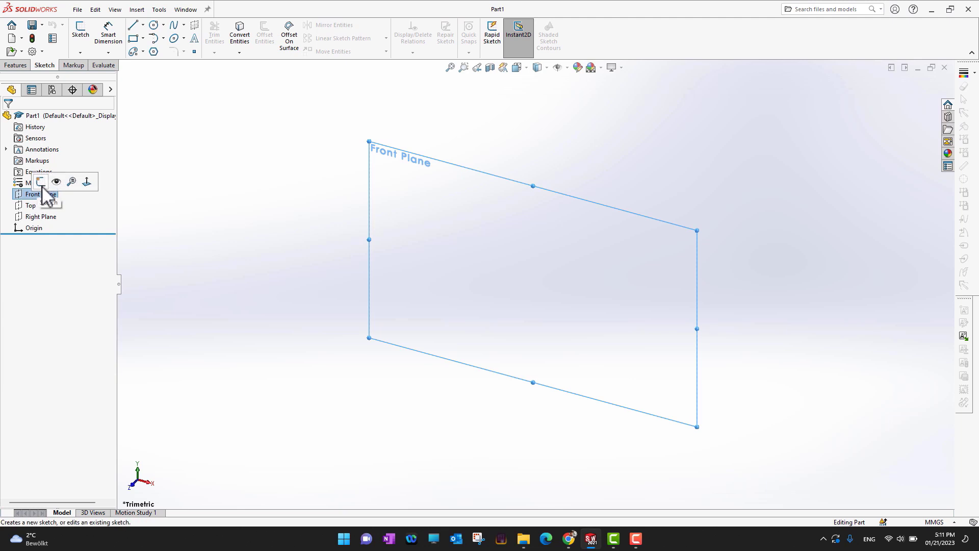
pyautogui.click(316, 250)
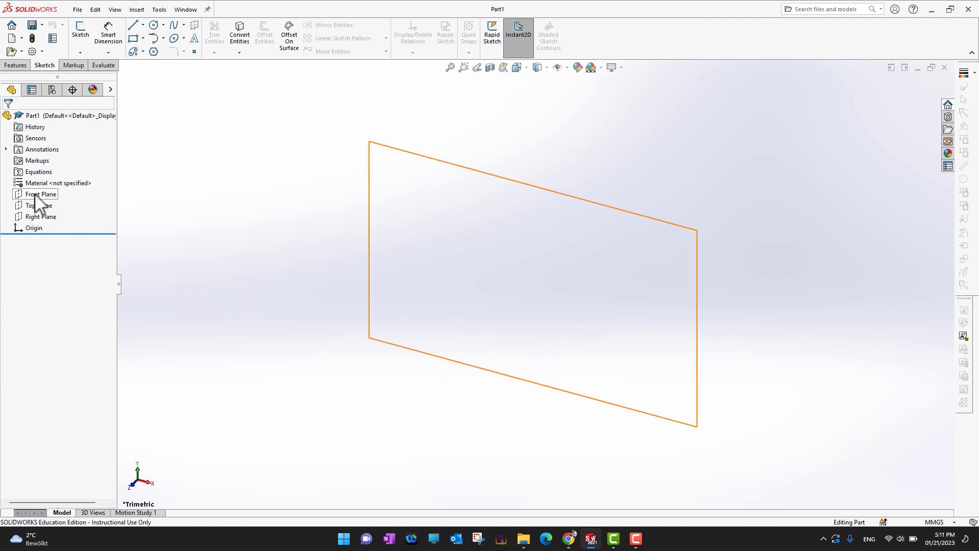
pyautogui.click(36, 195)
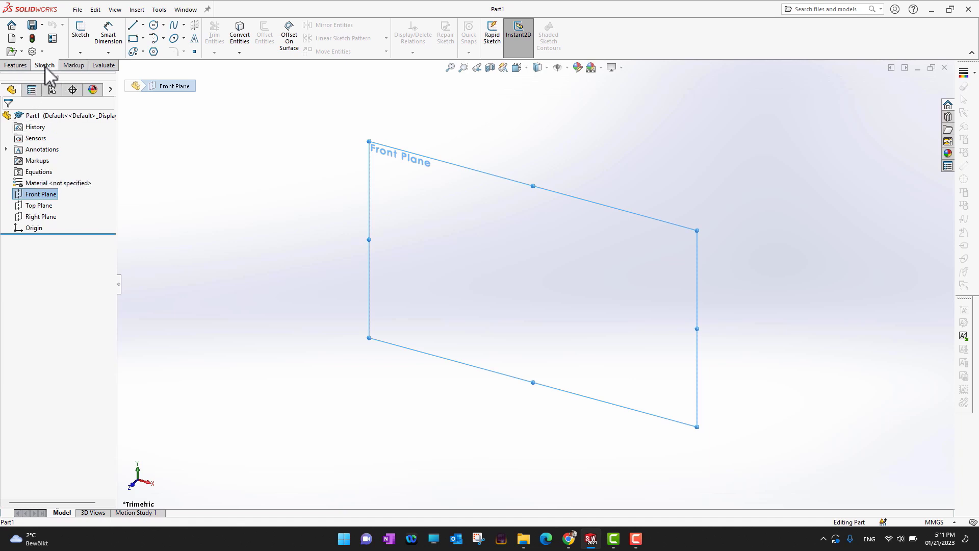
pyautogui.click(193, 228)
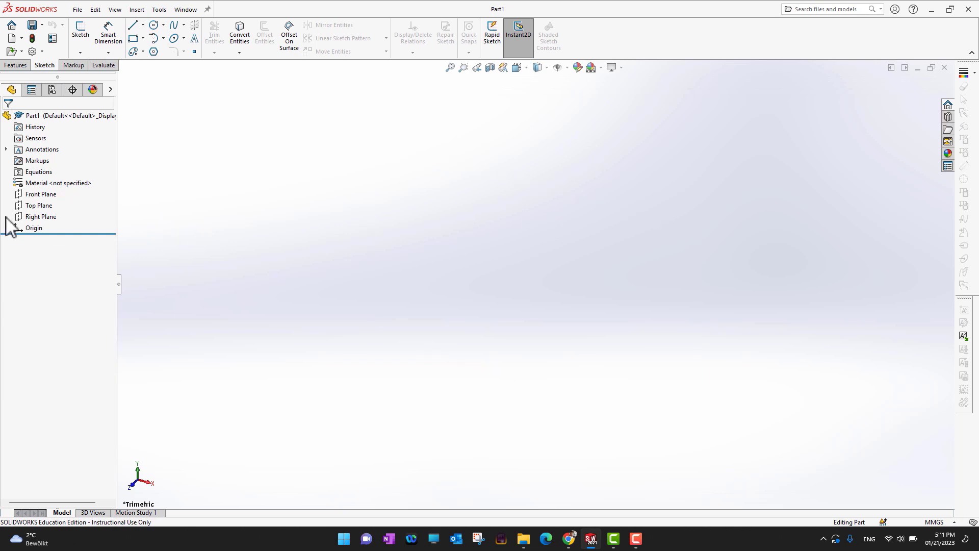
# Sketch a closed ten-segment outline of connected lines on the Front Plane
pyautogui.click(35, 194)
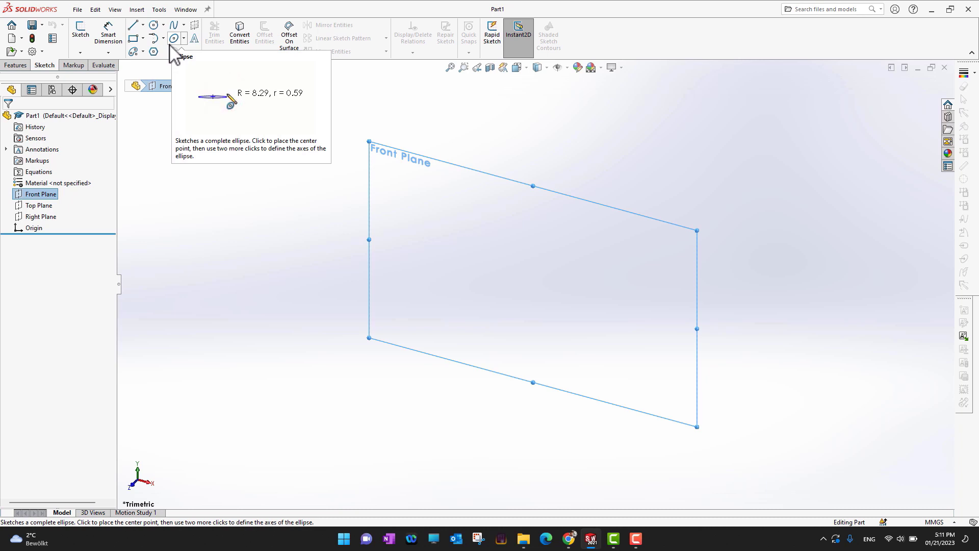
pyautogui.click(133, 26)
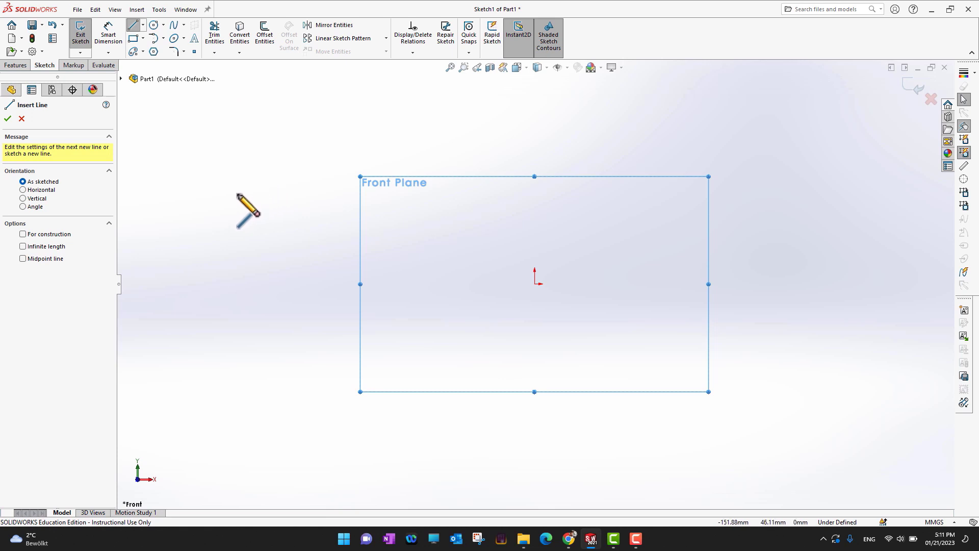
pyautogui.click(266, 184)
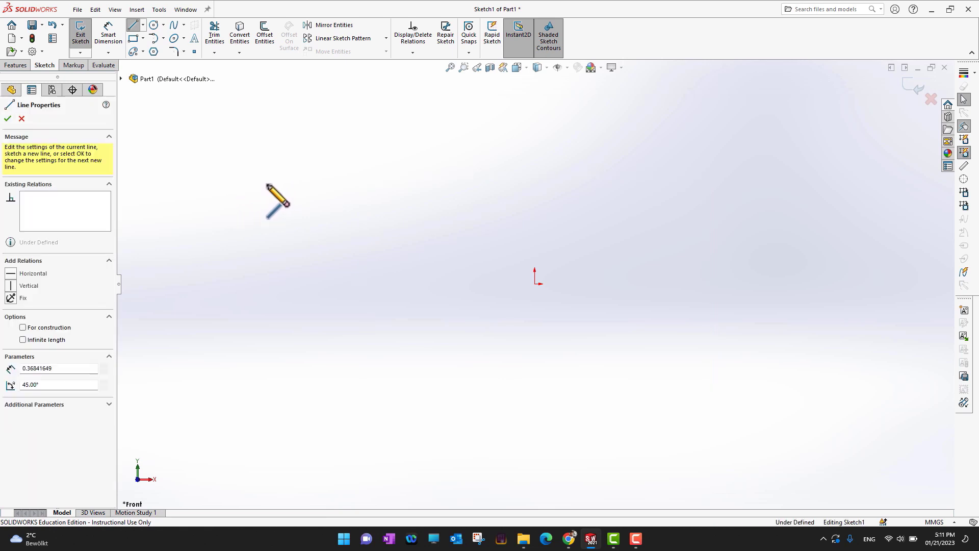
pyautogui.click(398, 143)
pyautogui.click(497, 204)
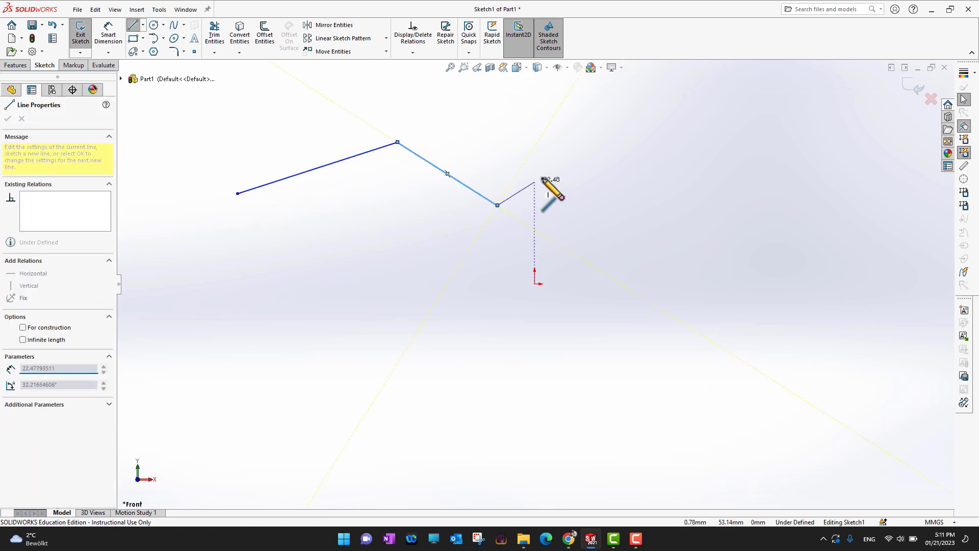
pyautogui.click(622, 136)
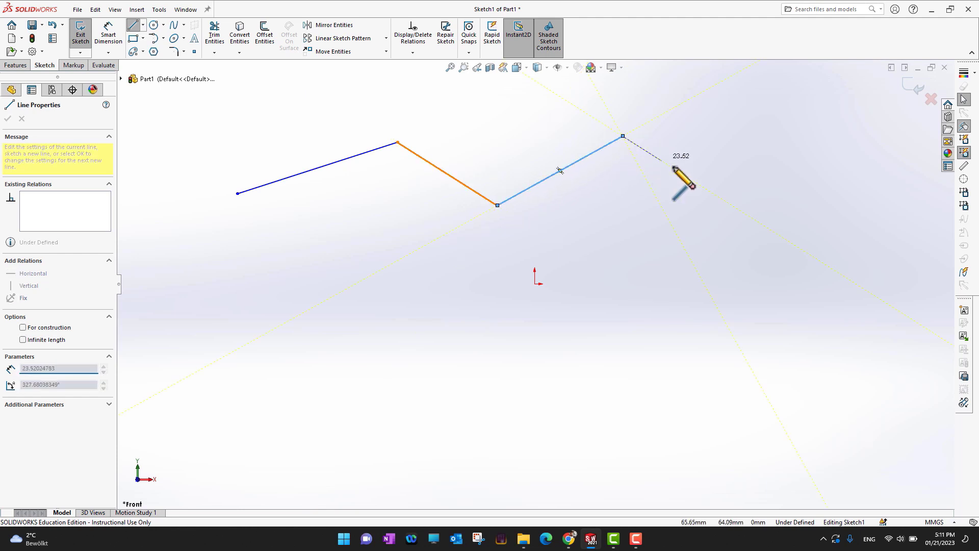
pyautogui.click(749, 209)
pyautogui.click(740, 314)
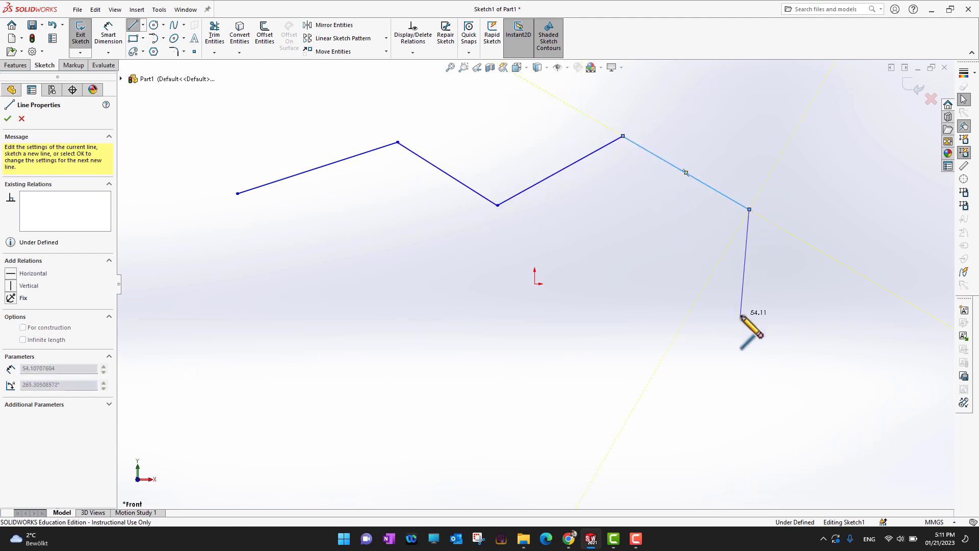
pyautogui.click(611, 336)
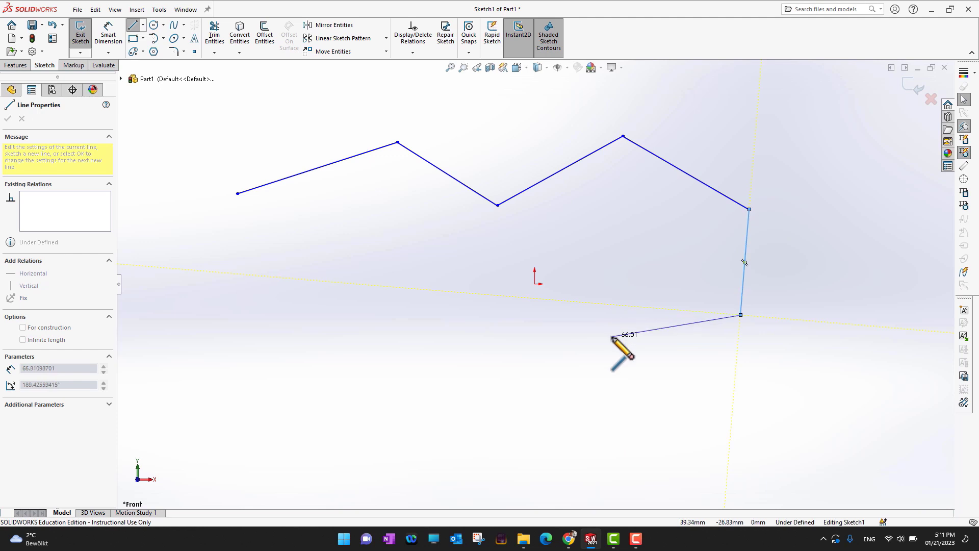
pyautogui.click(445, 310)
pyautogui.click(279, 393)
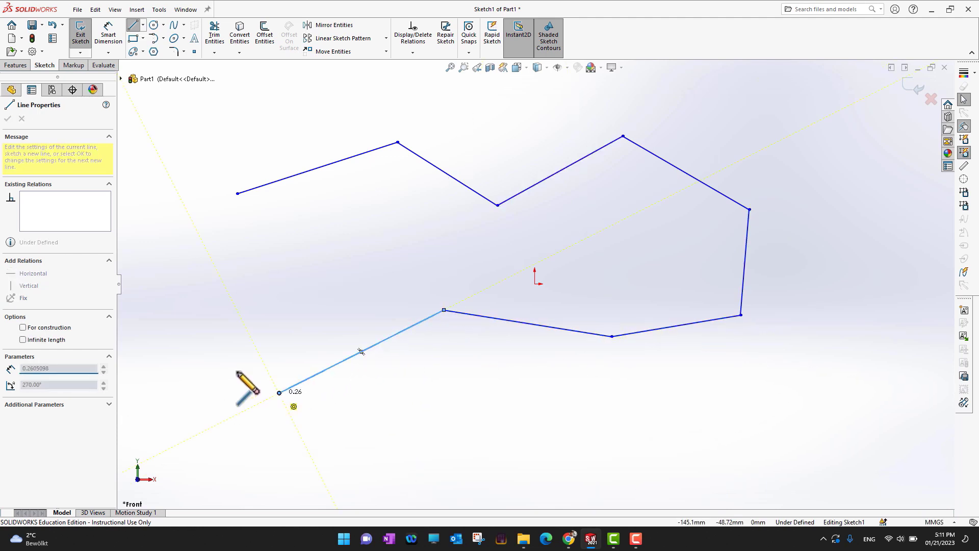
pyautogui.click(173, 310)
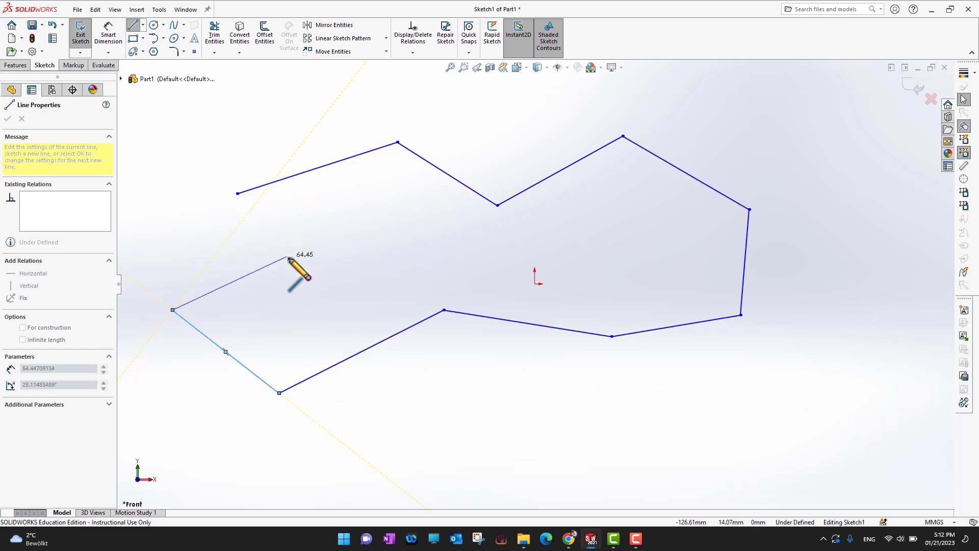
pyautogui.click(237, 194)
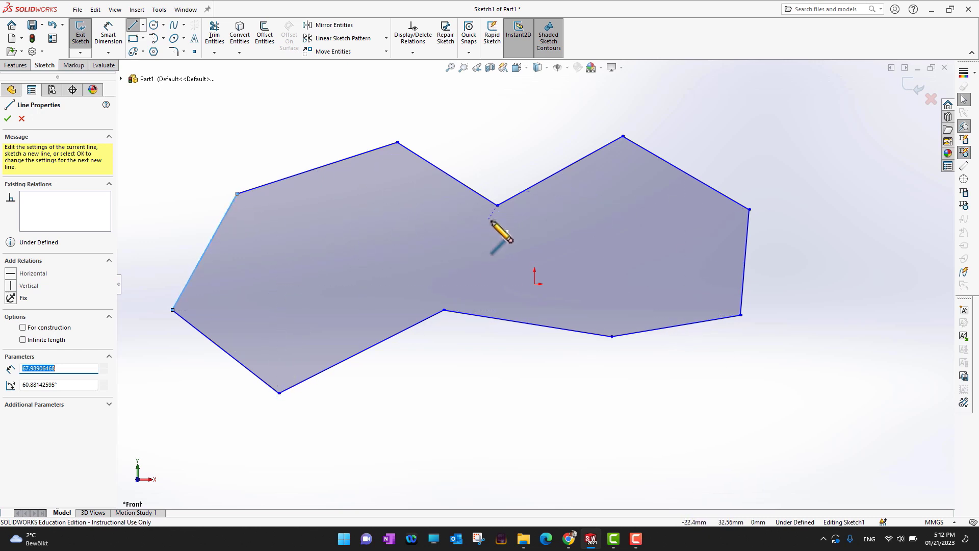
pyautogui.click(8, 120)
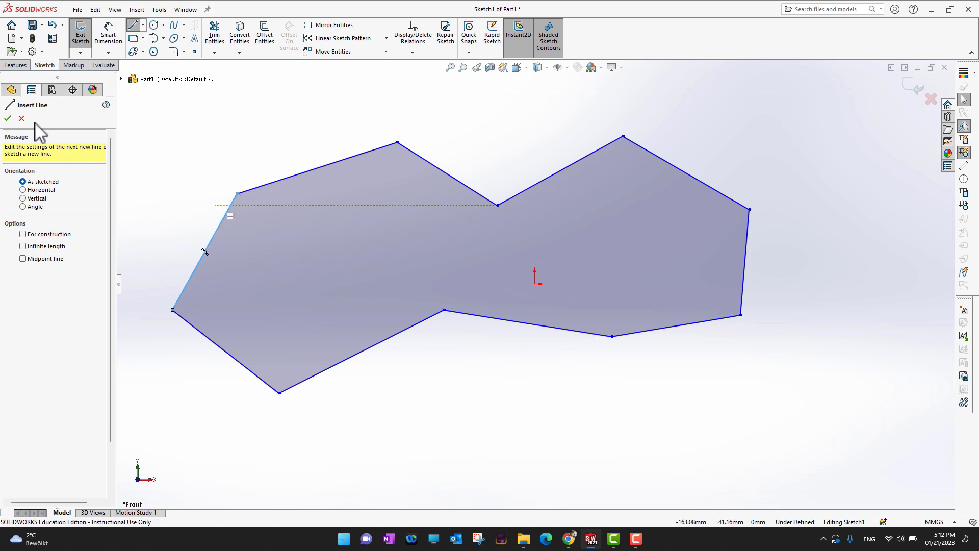
pyautogui.click(8, 118)
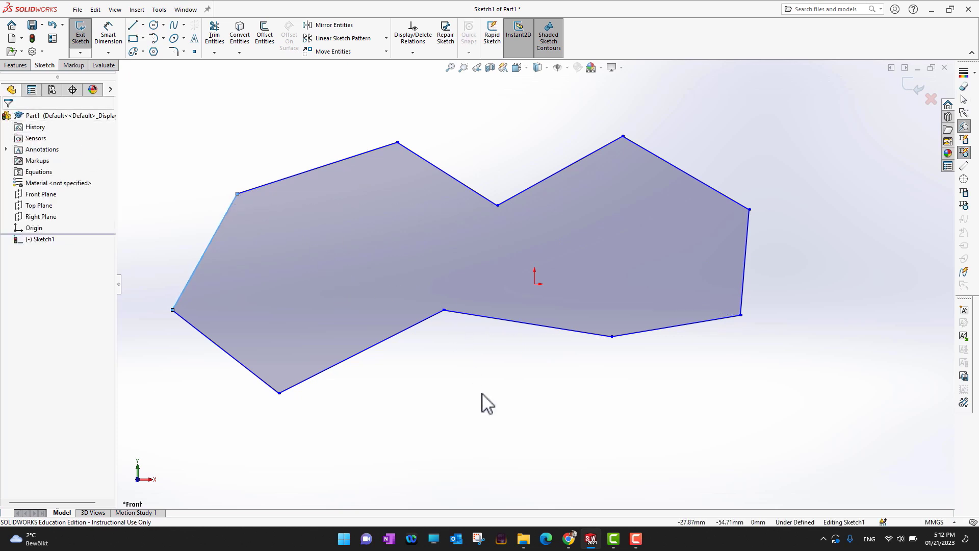
# Extrude the sketch as a boss to a depth of 72 mm
pyautogui.moveTo(481, 404)
pyautogui.mouseDown(button='middle')
pyautogui.moveTo(490, 380)
pyautogui.moveTo(512, 411)
pyautogui.mouseUp(button='middle')
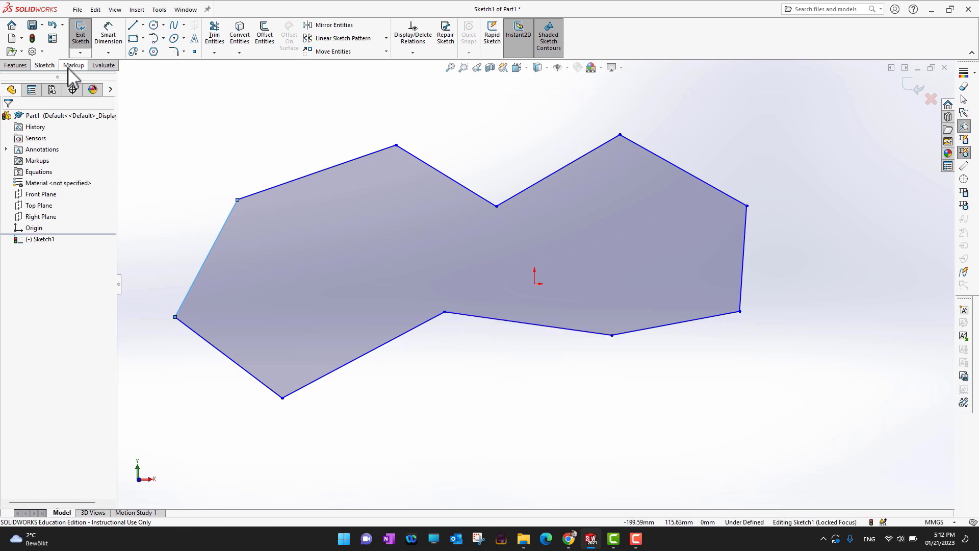
pyautogui.click(16, 65)
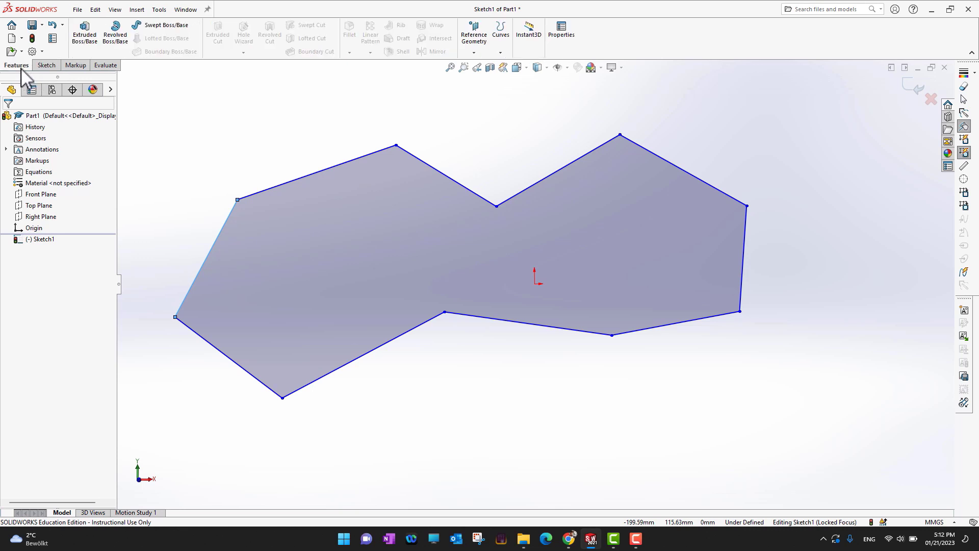
pyautogui.click(87, 45)
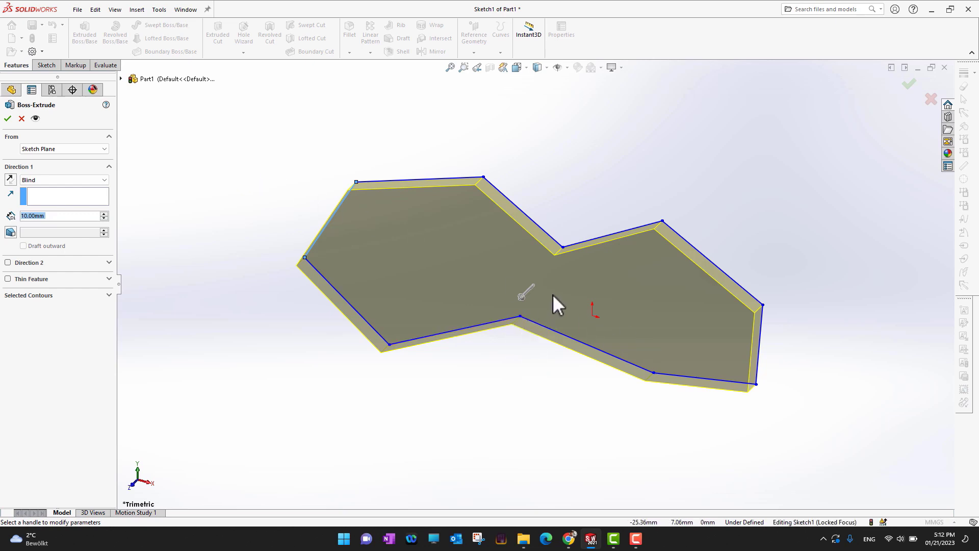
pyautogui.click(525, 301)
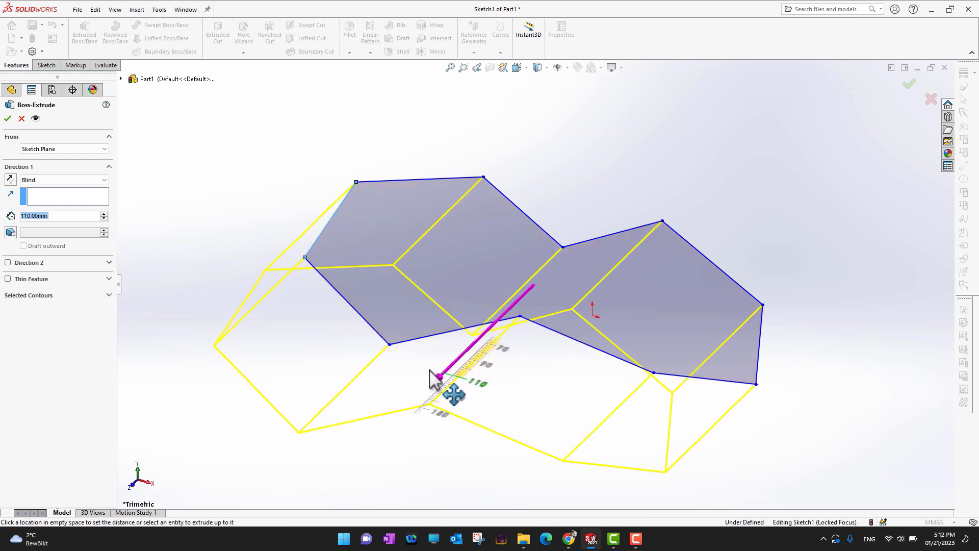
pyautogui.click(529, 337)
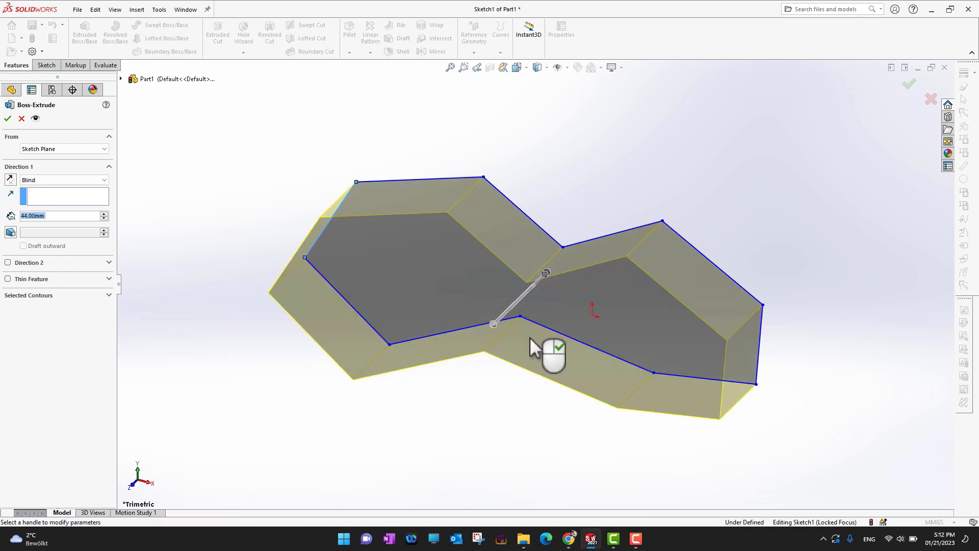
pyautogui.click(493, 324)
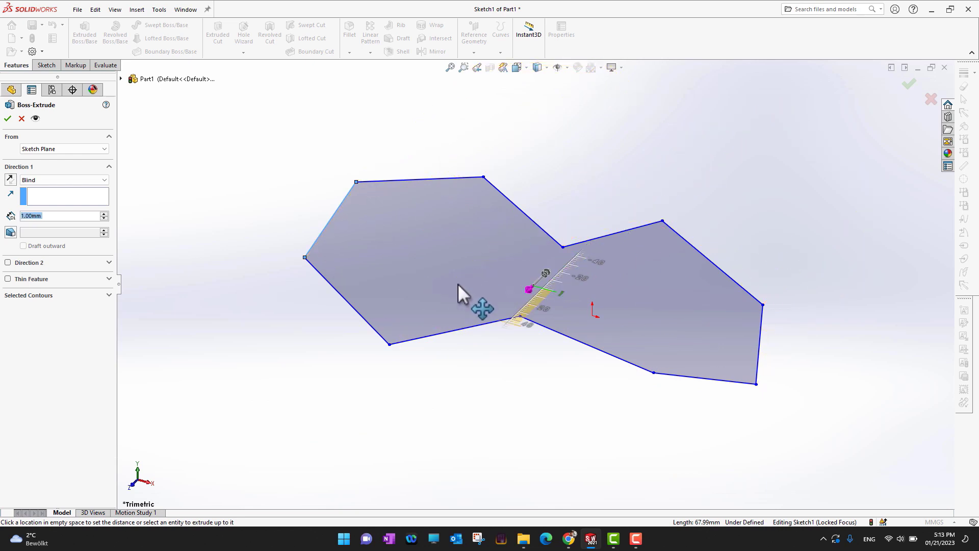
pyautogui.click(429, 329)
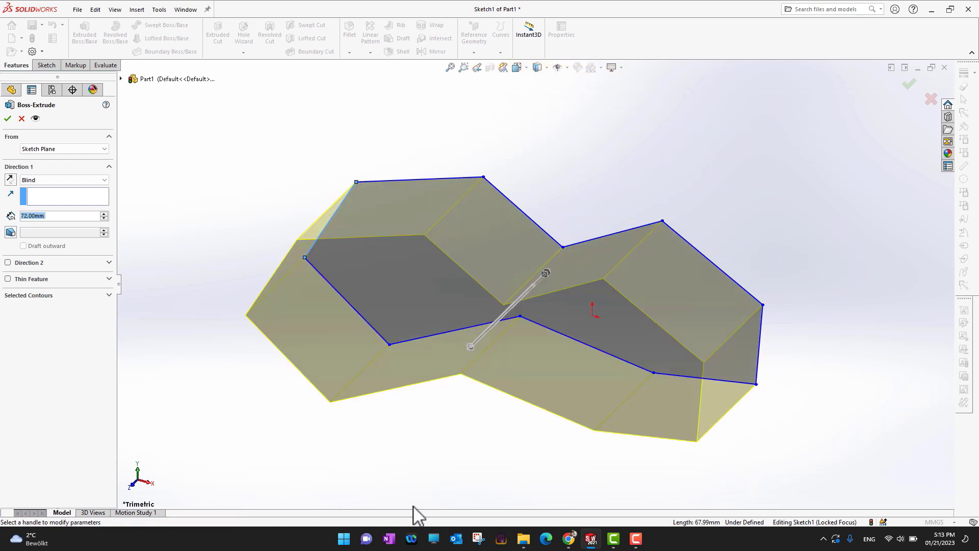
pyautogui.moveTo(450, 477); pyautogui.dragTo(483, 400, button='middle')
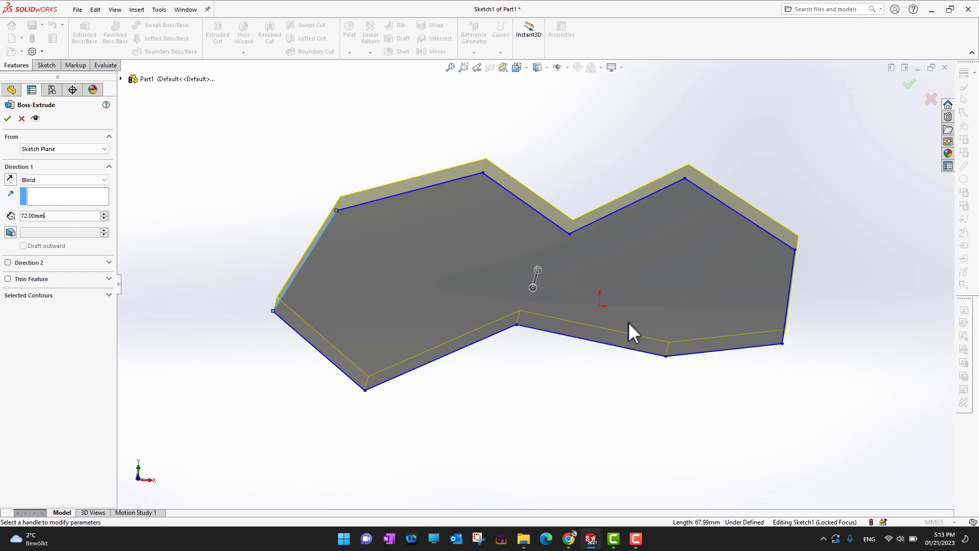
pyautogui.moveTo(632, 330); pyautogui.dragTo(627, 212, button='middle')
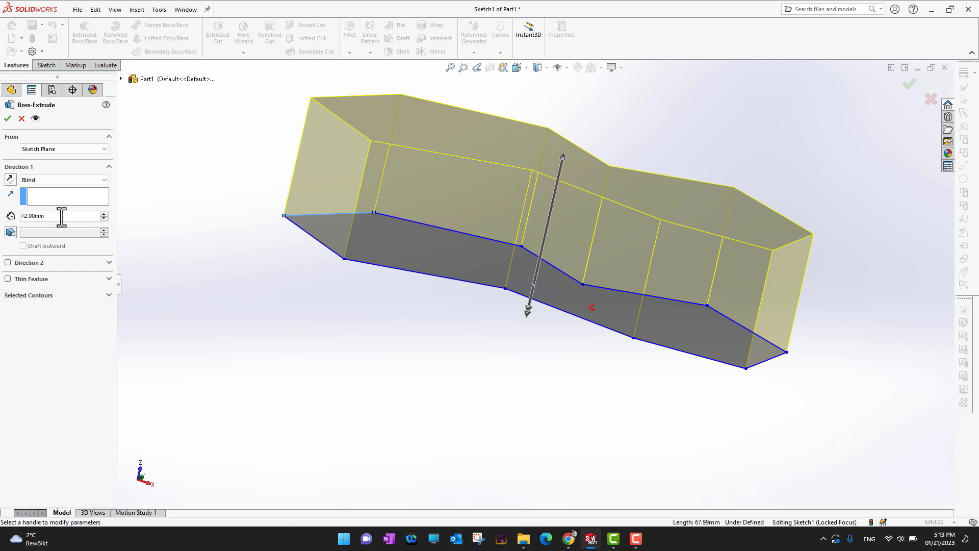
# Step the extrusion depth up and down with the spinner, returning to 72 mm
pyautogui.click(102, 219)
pyautogui.click(102, 219)
pyautogui.click(103, 220)
pyautogui.click(103, 219)
pyautogui.click(104, 219)
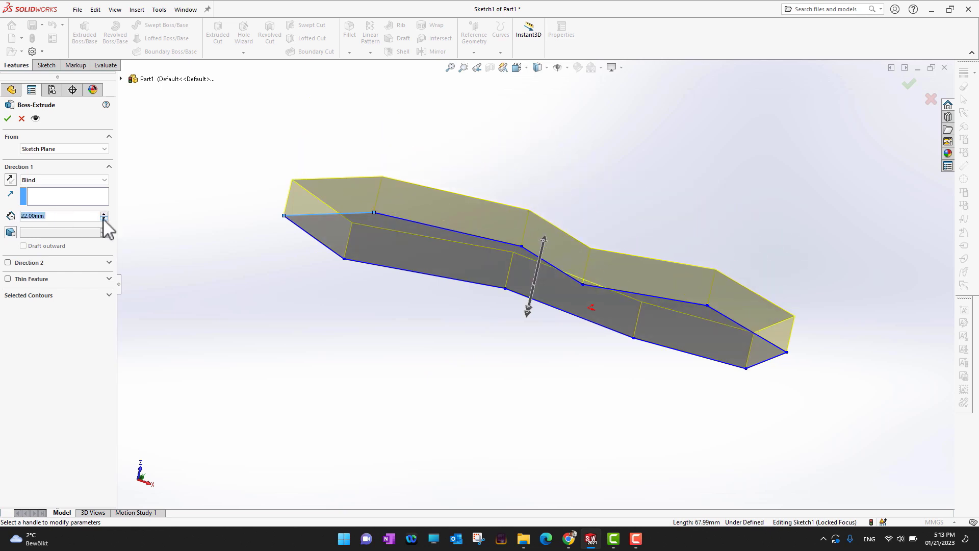
pyautogui.click(103, 213)
pyautogui.click(103, 214)
pyautogui.click(104, 213)
pyautogui.click(103, 213)
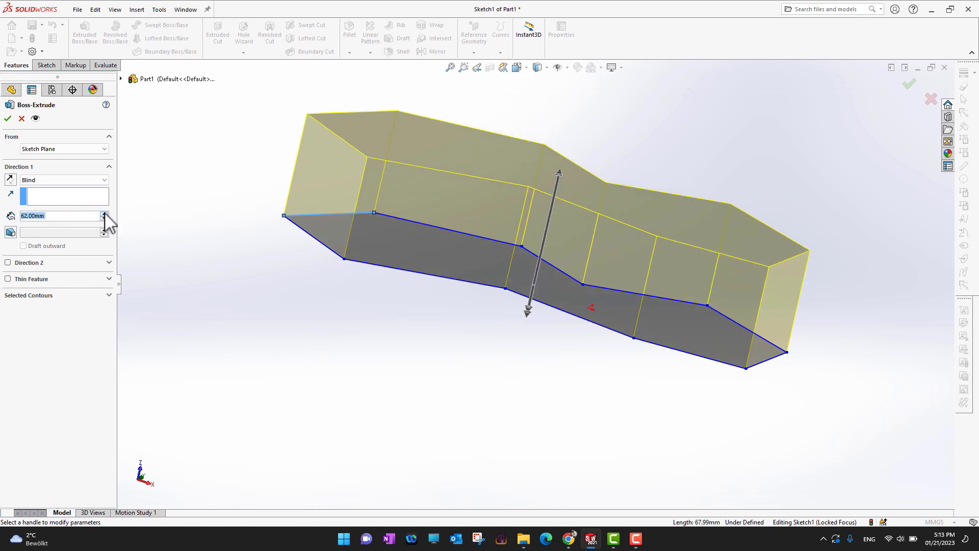
pyautogui.click(104, 214)
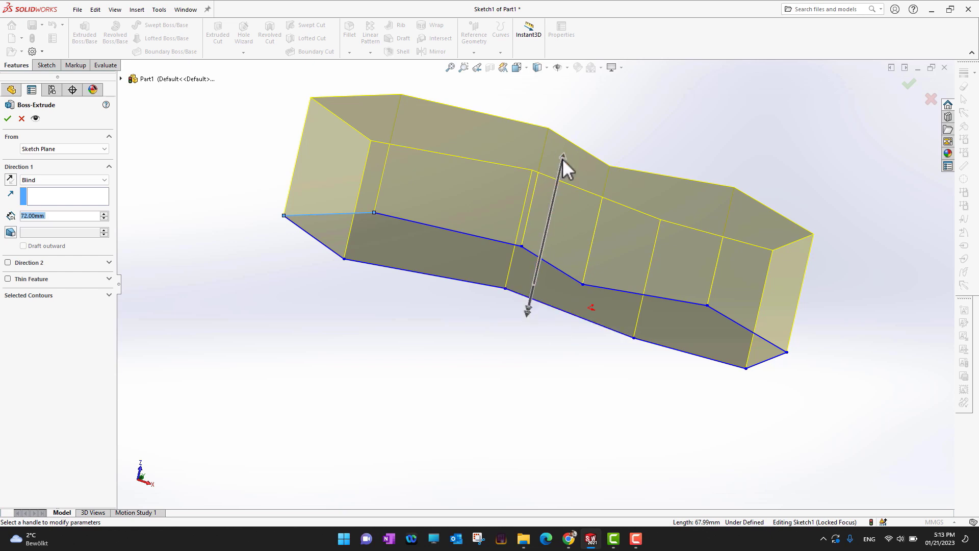
# Reverse the extrusion direction back and forth, then confirm the 72 mm boss extrude
pyautogui.click(11, 182)
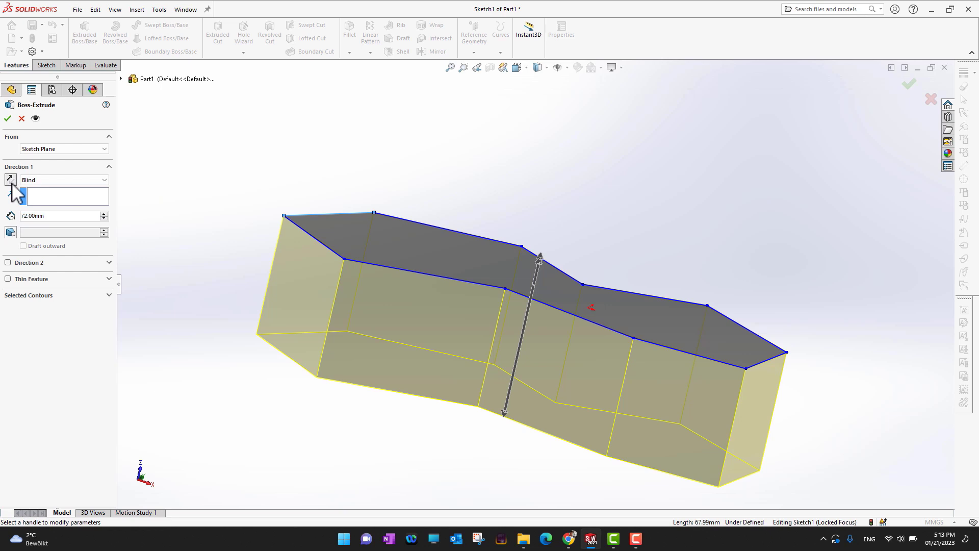
pyautogui.click(11, 182)
pyautogui.click(10, 182)
pyautogui.click(10, 182)
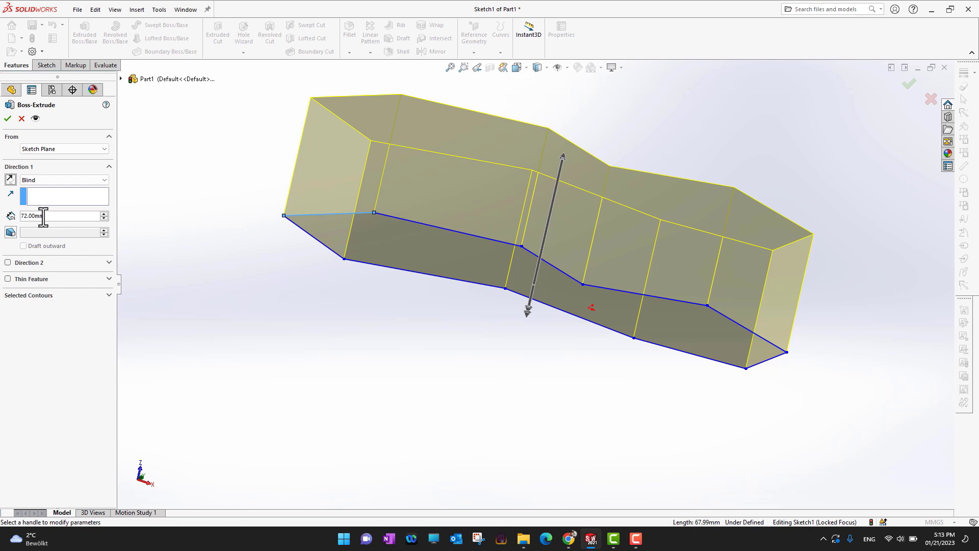
pyautogui.click(8, 119)
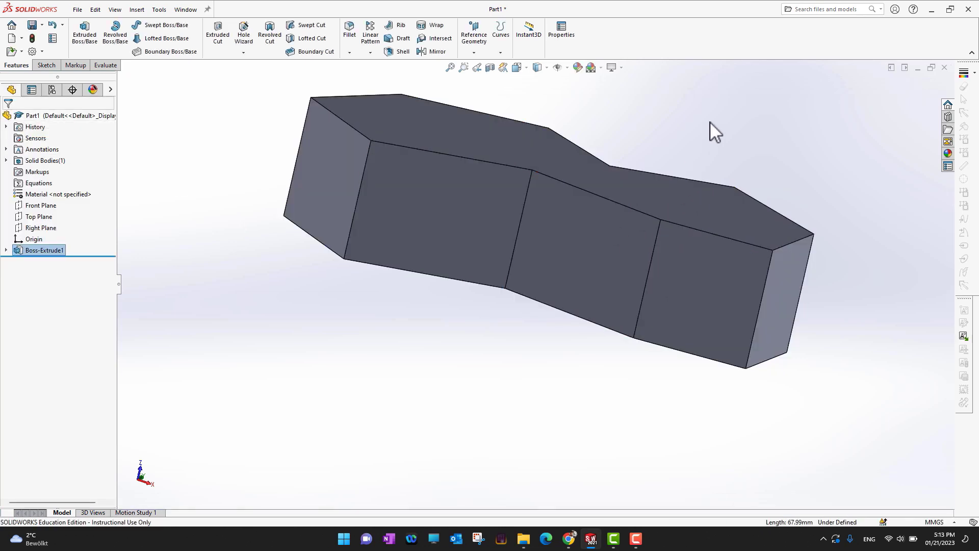
# Rotate and zoom the view to inspect the extruded solid from different angles
pyautogui.moveTo(712, 132); pyautogui.dragTo(693, 210, button='middle')
pyautogui.scroll(4, 685, 231)
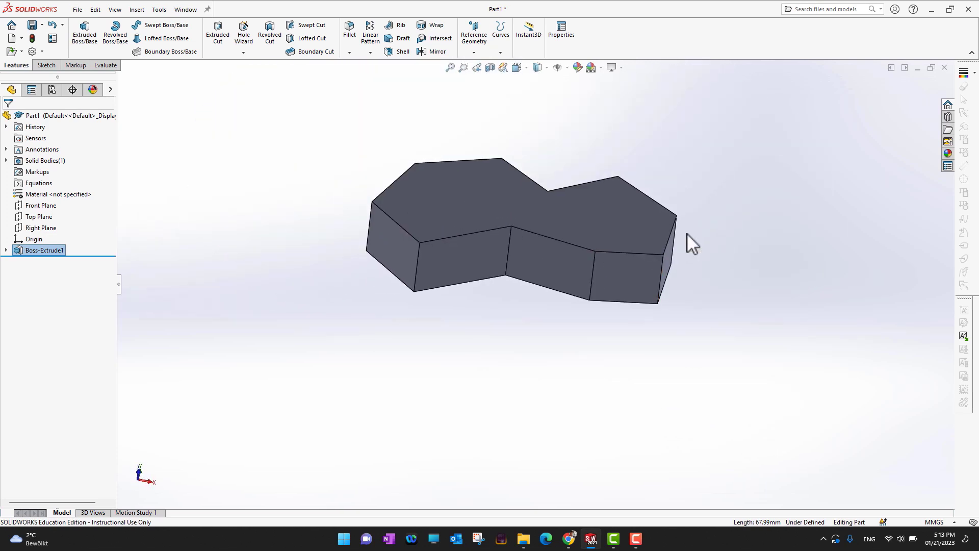
pyautogui.press('z')
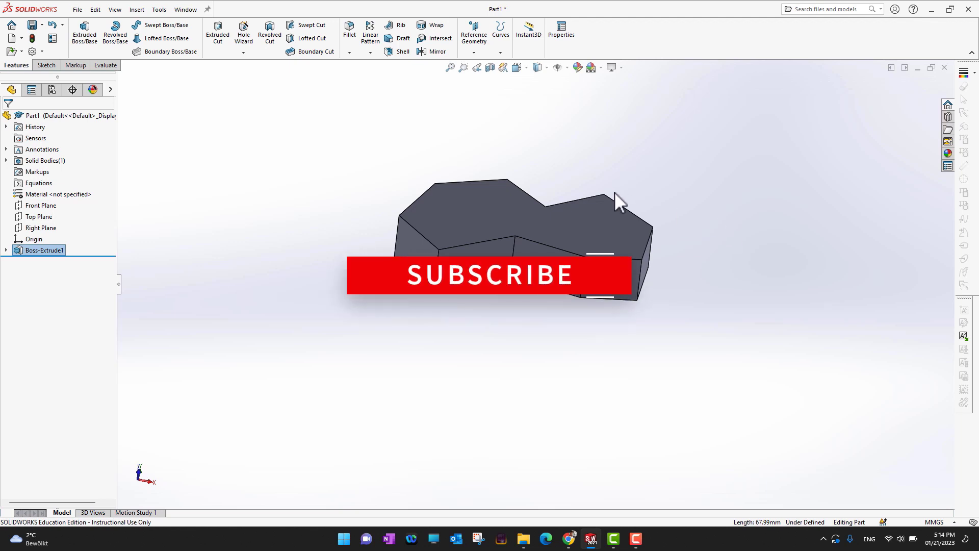
pyautogui.moveTo(613, 192); pyautogui.dragTo(591, 248, button='middle')
pyautogui.hotkey('ctrl', '7')
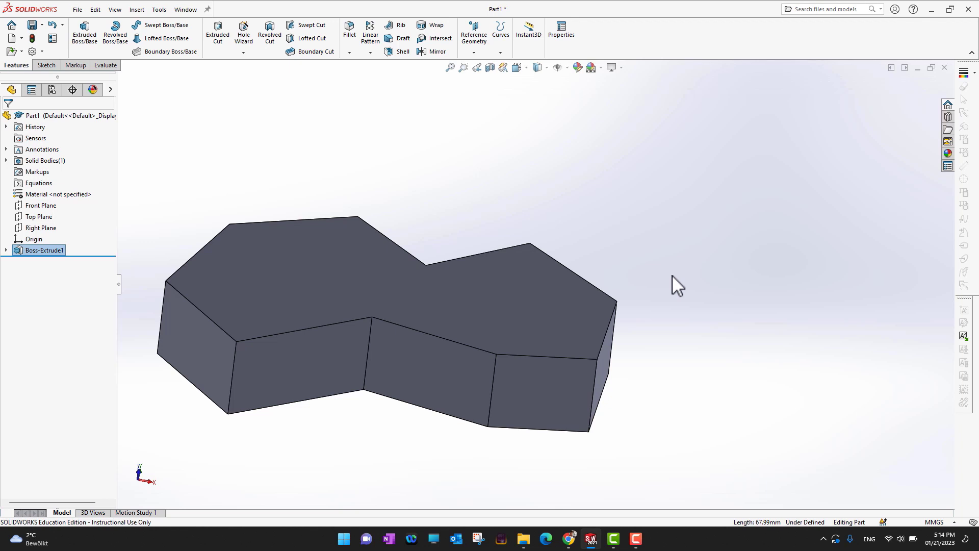
pyautogui.hotkey('ctrl', 'Right')
pyautogui.hotkey('ctrl', 'Up')
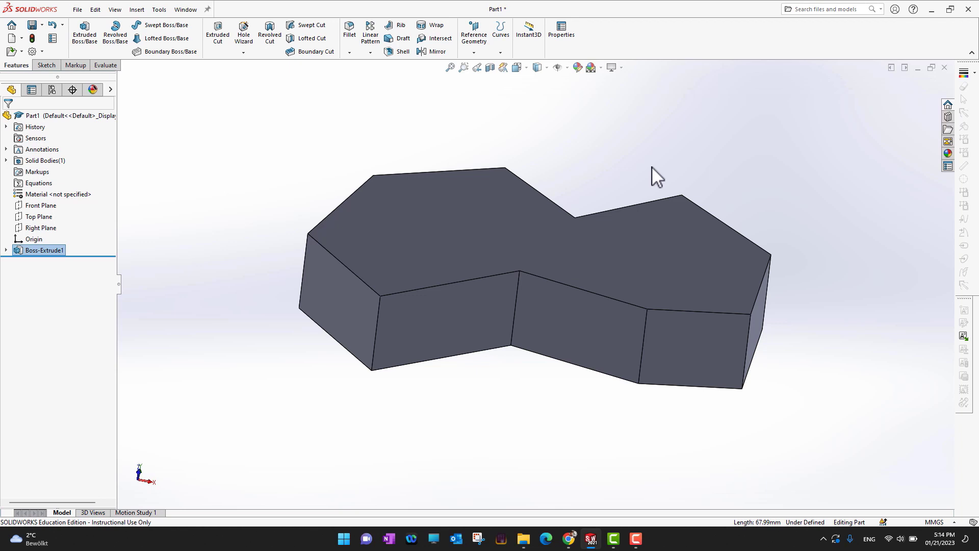
# Open a sketch on the part's top face and draw three circles with radii of about 29, 13 and 15 mm
pyautogui.click(494, 232)
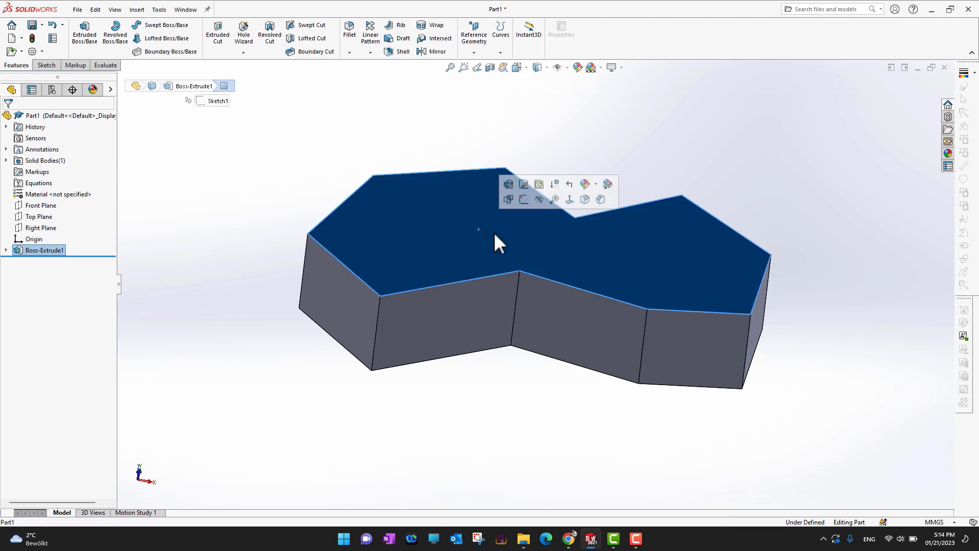
pyautogui.click(524, 201)
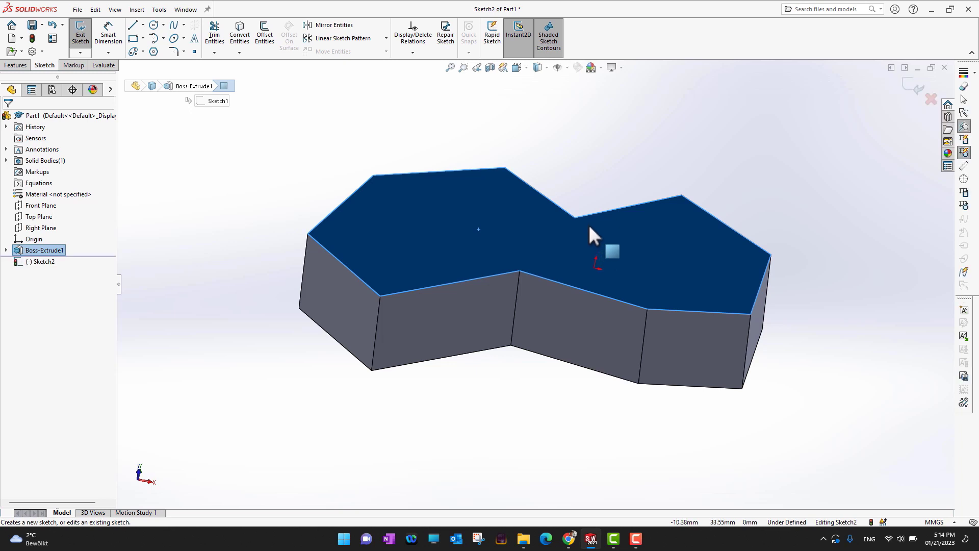
pyautogui.click(153, 25)
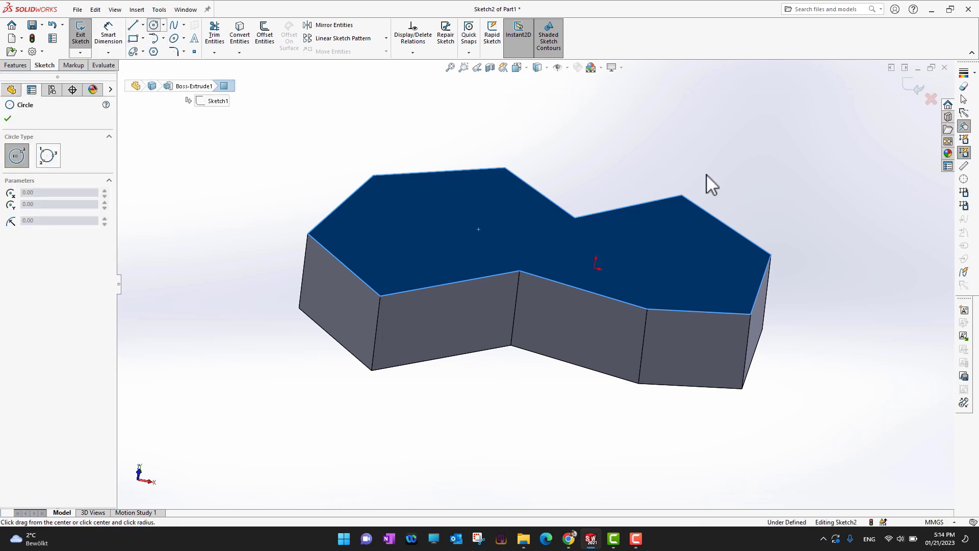
pyautogui.click(671, 255)
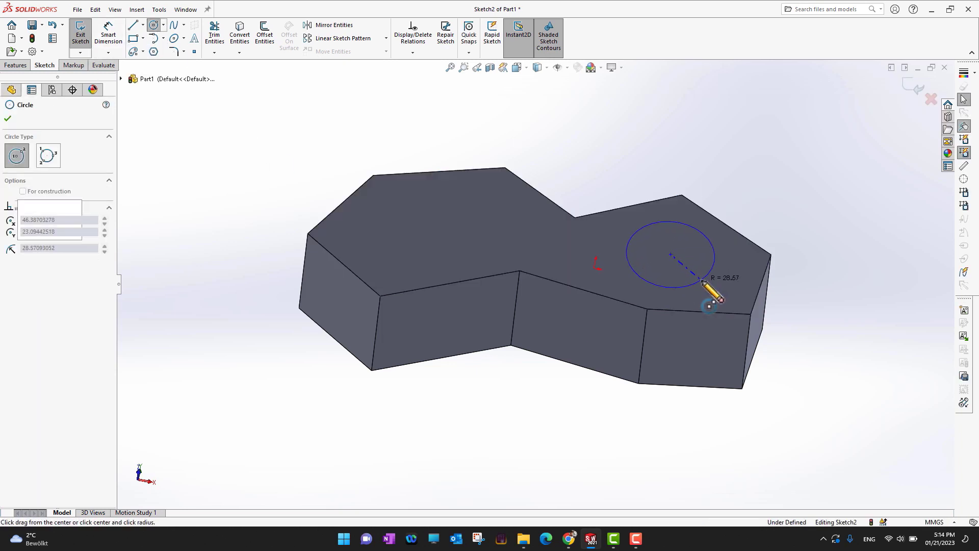
pyautogui.click(709, 270)
pyautogui.click(497, 205)
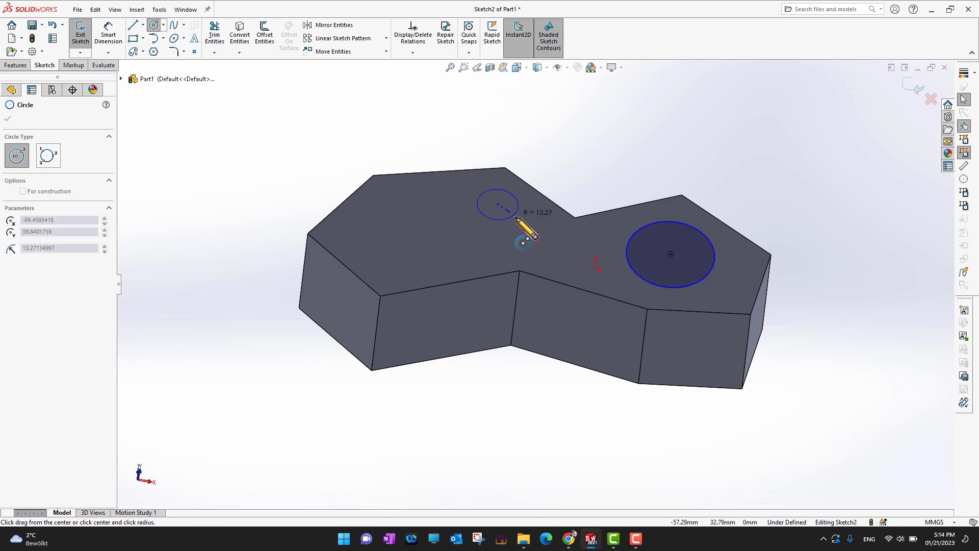
pyautogui.click(514, 211)
pyautogui.click(383, 218)
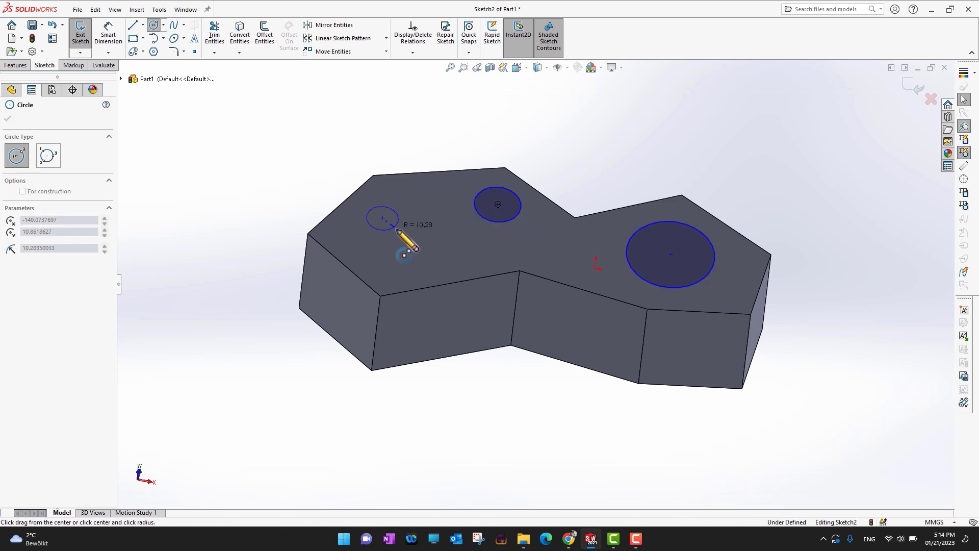
pyautogui.click(401, 233)
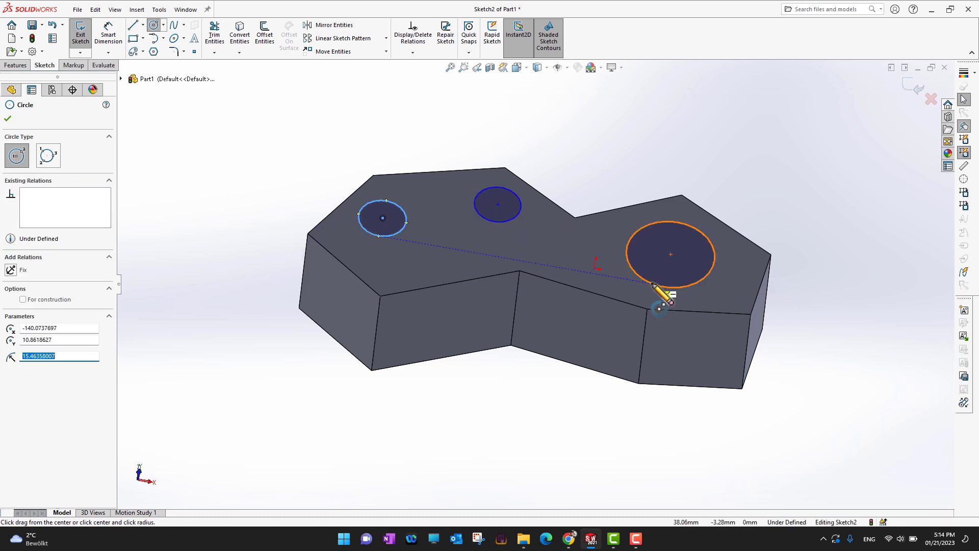
pyautogui.click(8, 125)
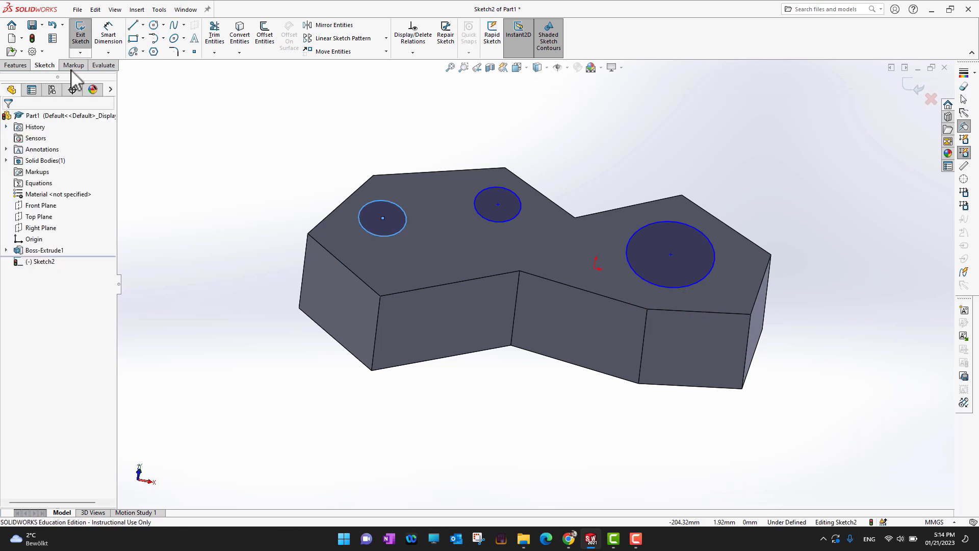
# Draw a corner rectangle about 25 × 16 mm between the two small circles and the front edge
pyautogui.click(133, 39)
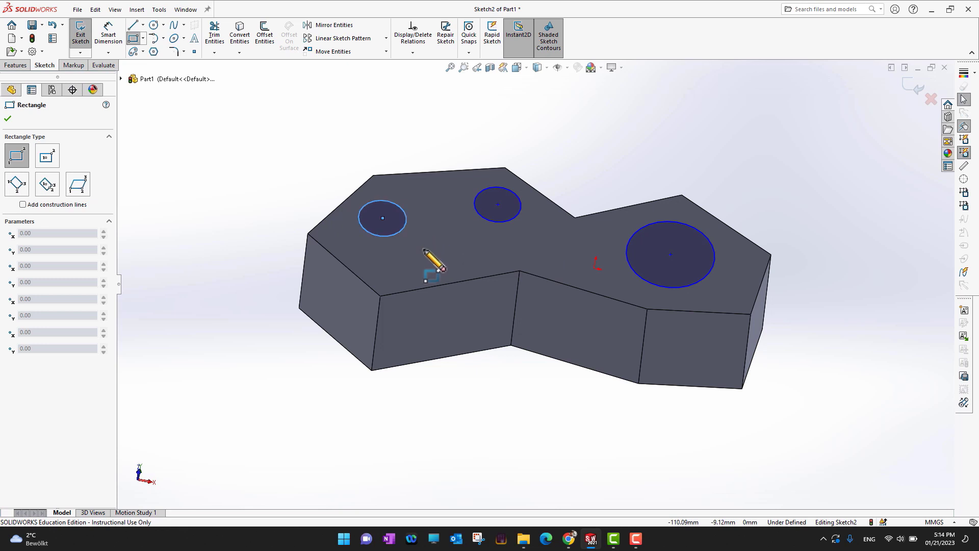
pyautogui.click(423, 249)
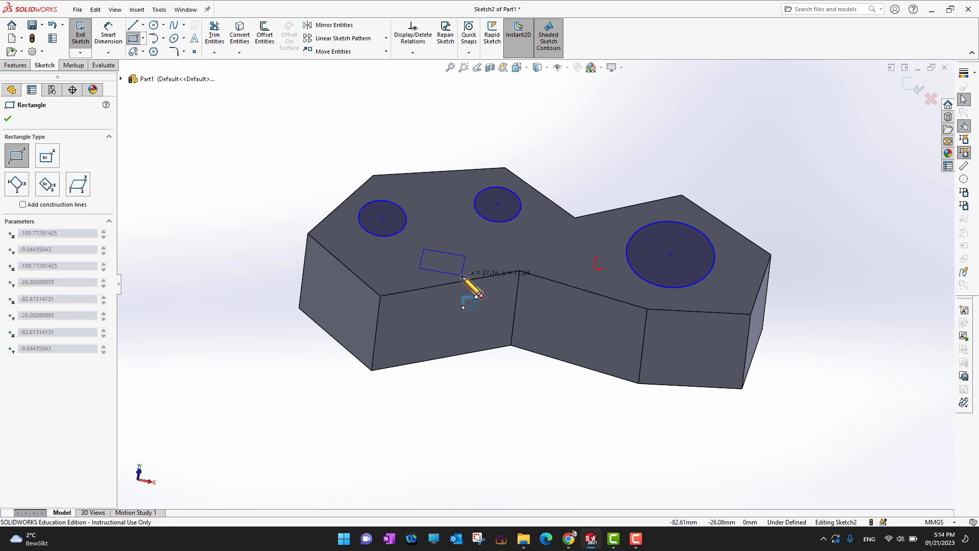
pyautogui.click(460, 274)
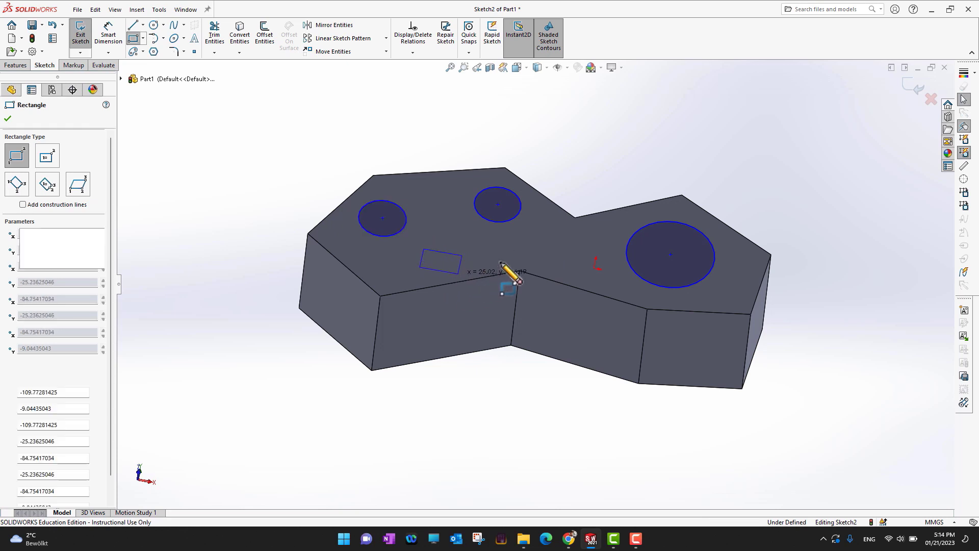
pyautogui.click(7, 118)
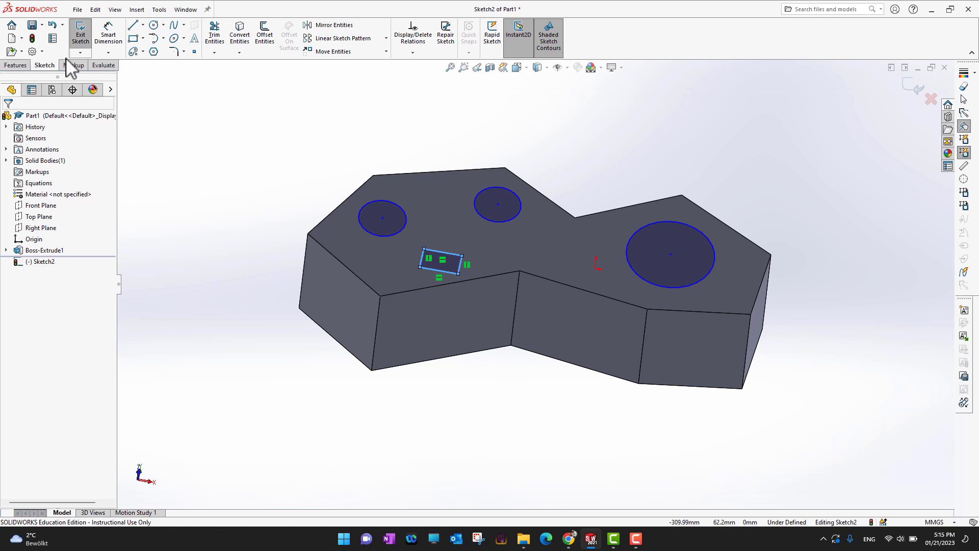
# Extrude the new sketch as a boss, adjusting the depth and finishing at 30 mm
pyautogui.click(16, 66)
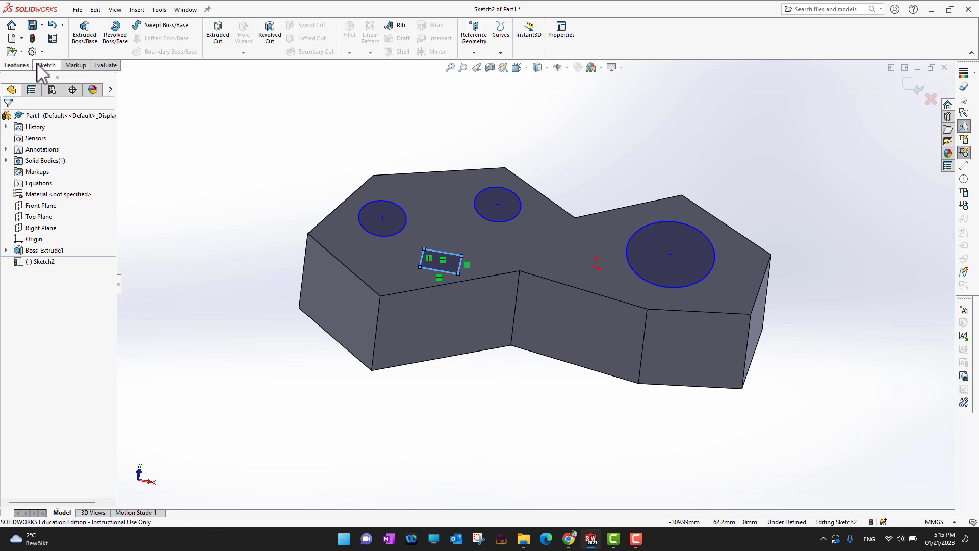
pyautogui.click(85, 33)
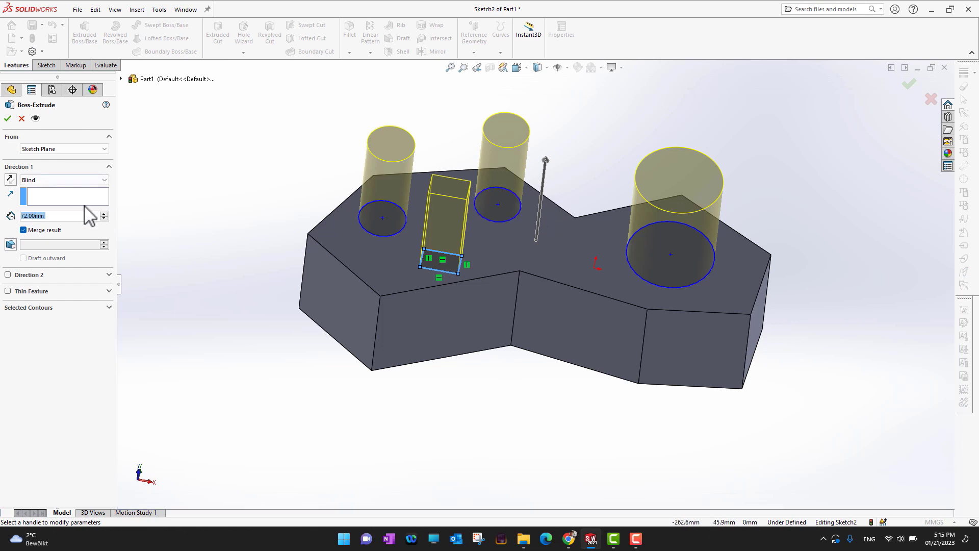
pyautogui.click(104, 218)
pyautogui.click(104, 219)
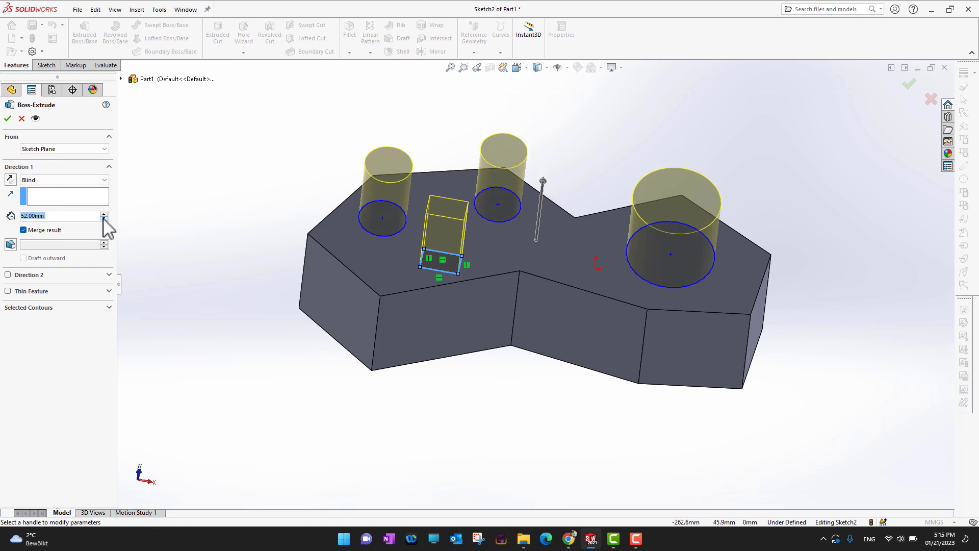
pyautogui.moveTo(207, 376); pyautogui.dragTo(197, 309, button='middle')
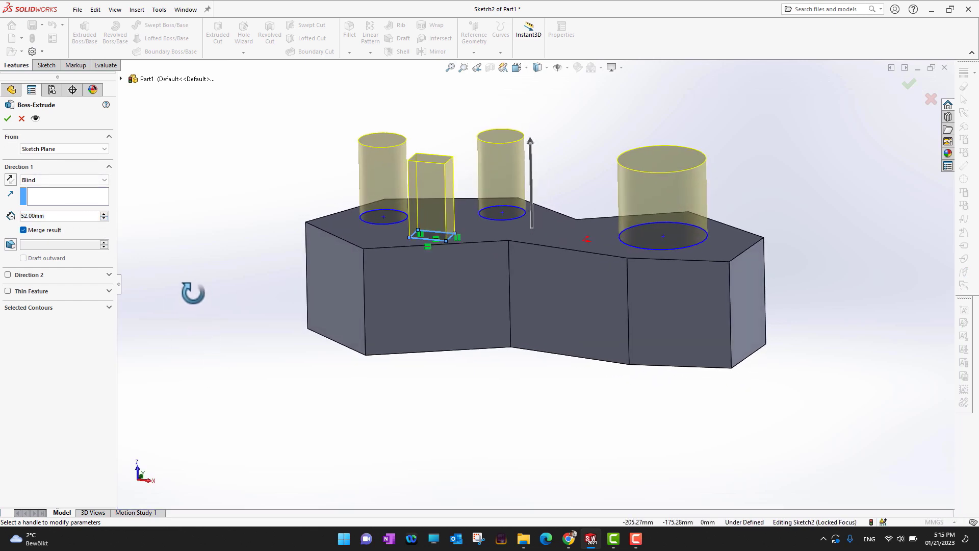
pyautogui.click(104, 219)
pyautogui.click(104, 218)
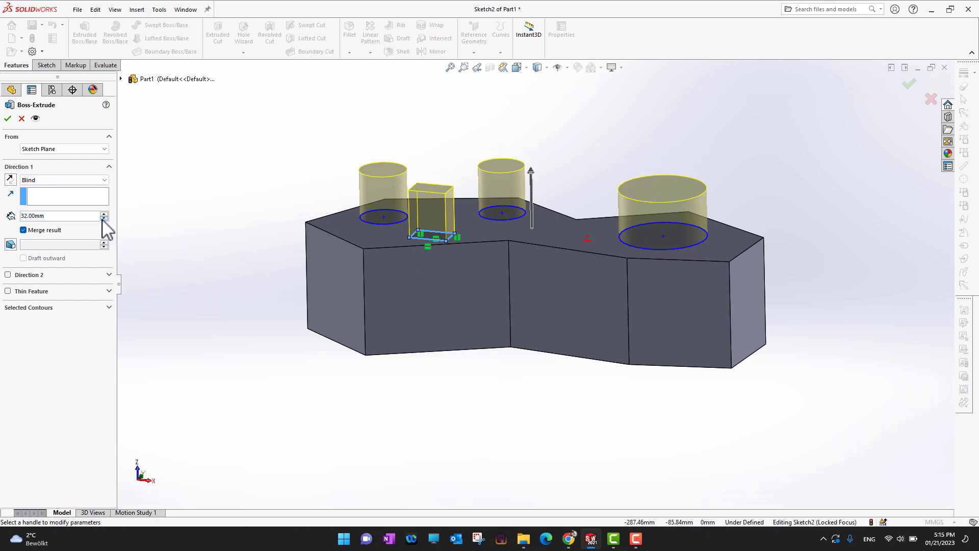
pyautogui.click(104, 218)
pyautogui.click(104, 218)
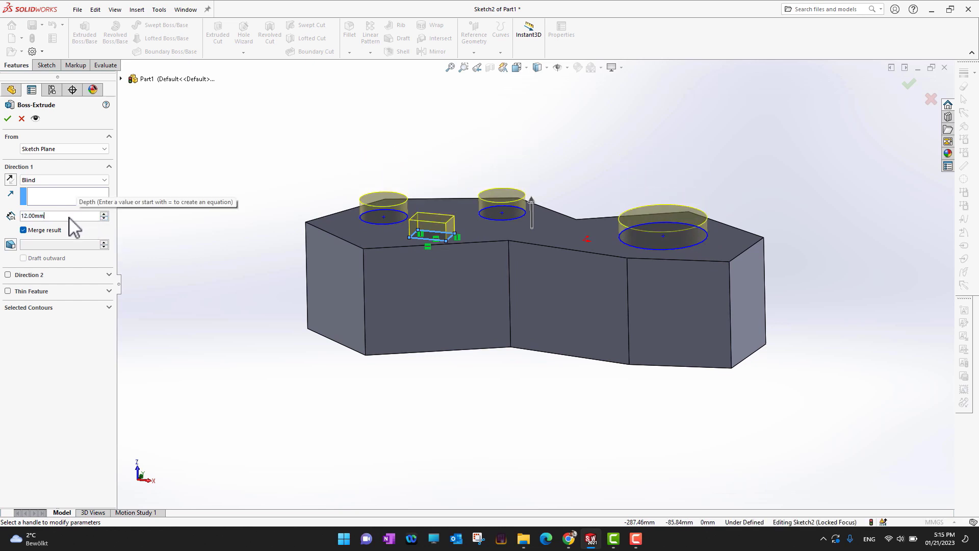
pyautogui.write('20')
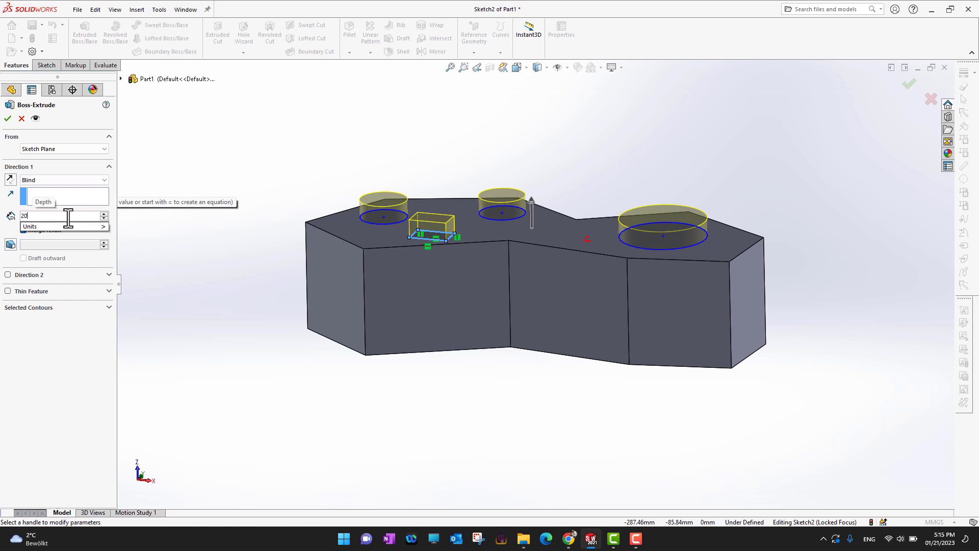
pyautogui.press('Return')
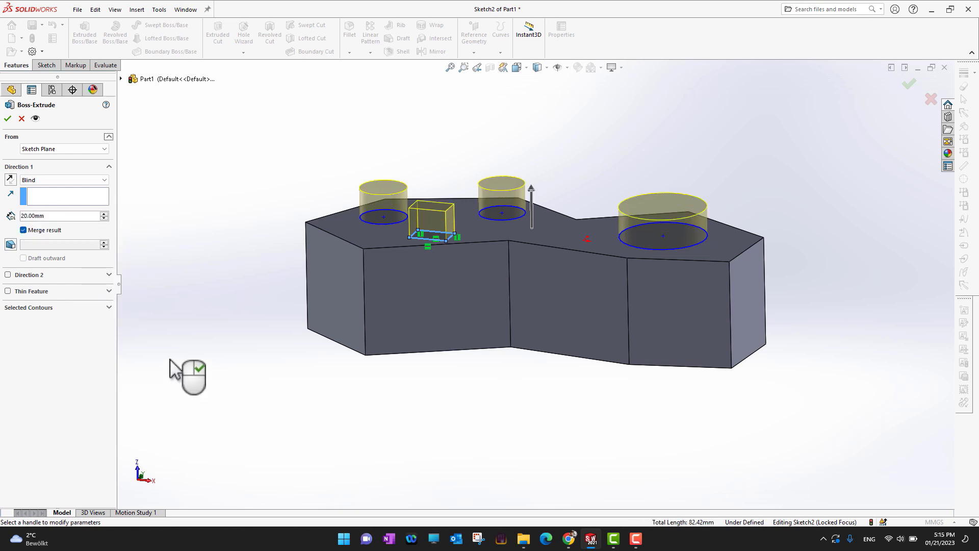
pyautogui.click(104, 213)
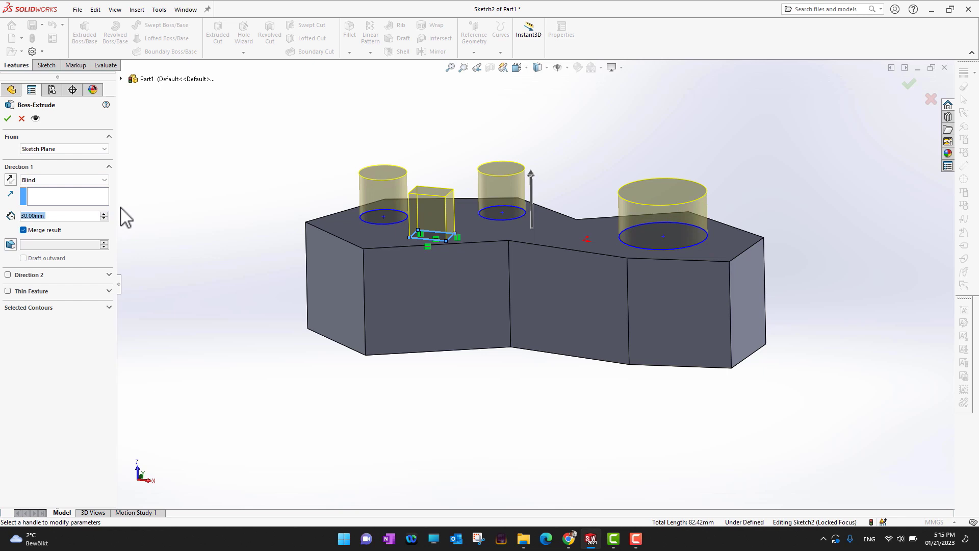
pyautogui.click(8, 117)
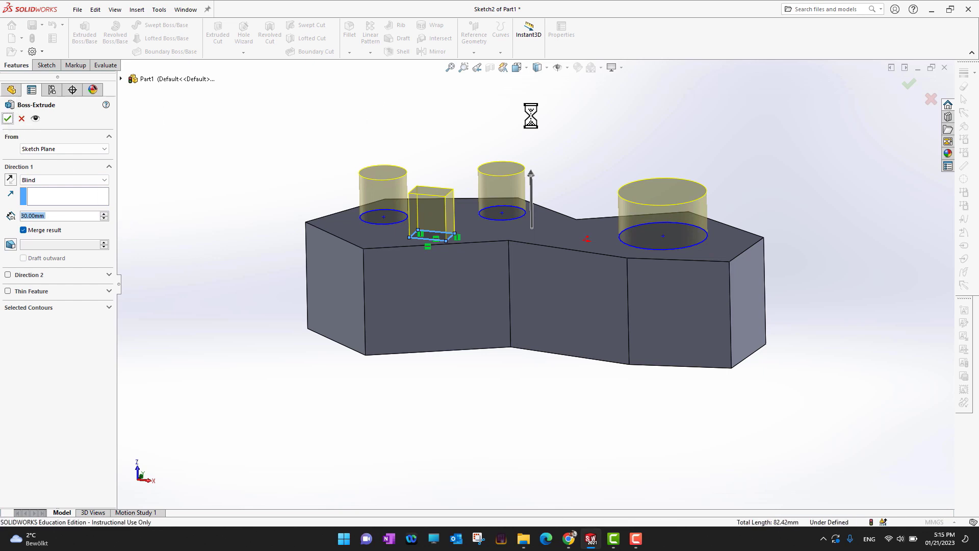
# Delete the second boss extrude from the feature tree, keeping its sketch
pyautogui.moveTo(830, 174); pyautogui.dragTo(833, 213, button='middle')
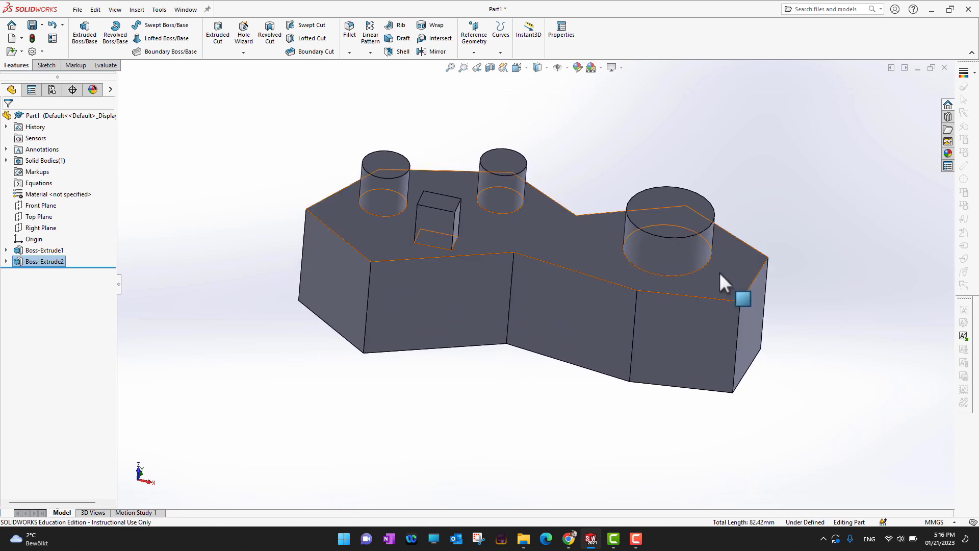
pyautogui.scroll(5, 691, 197)
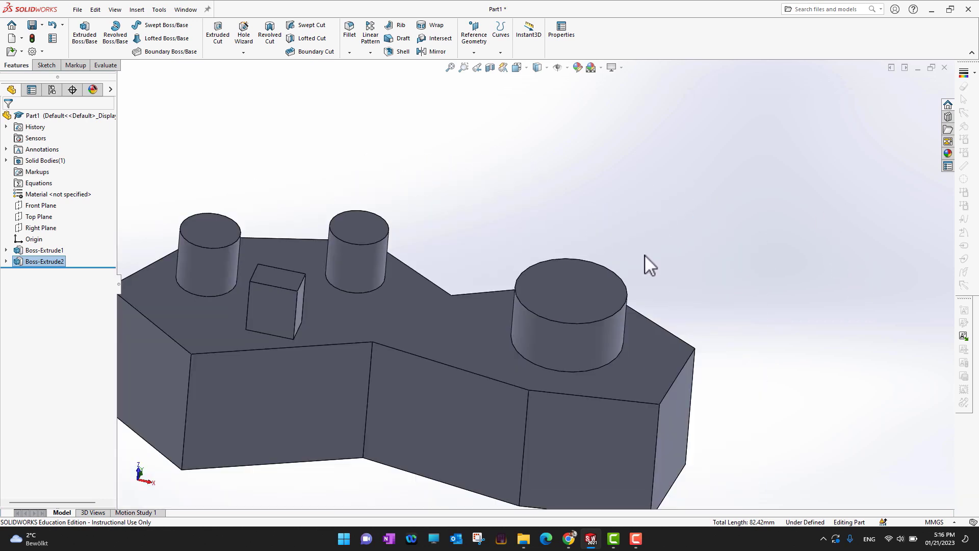
pyautogui.scroll(-5, 644, 255)
pyautogui.moveTo(721, 208); pyautogui.dragTo(785, 208, button='middle')
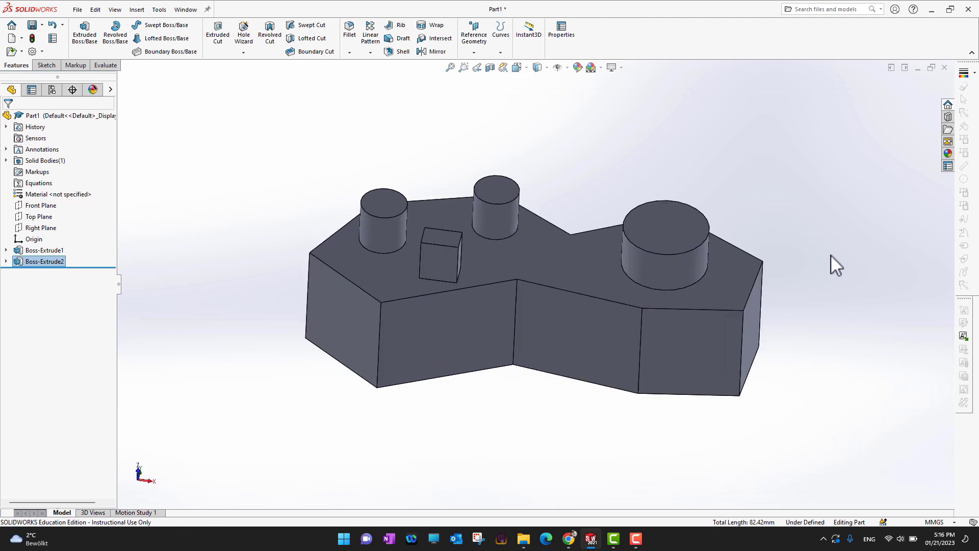
pyautogui.moveTo(817, 200); pyautogui.dragTo(804, 283, button='middle')
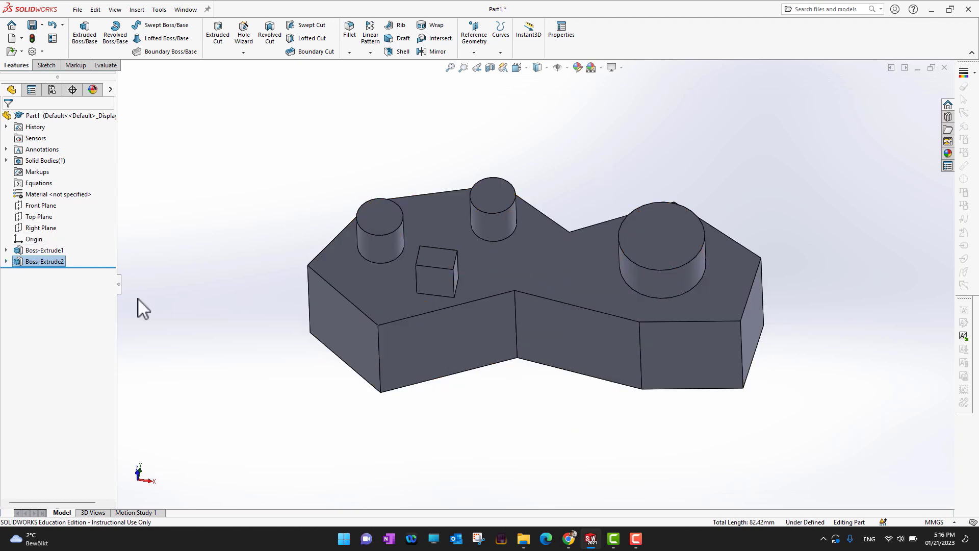
pyautogui.click(6, 261)
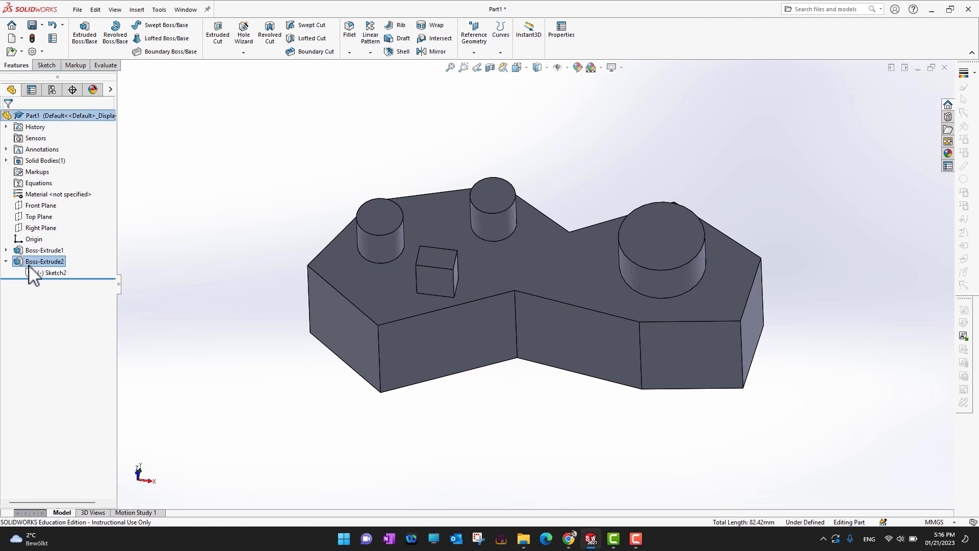
pyautogui.rightClick(32, 273)
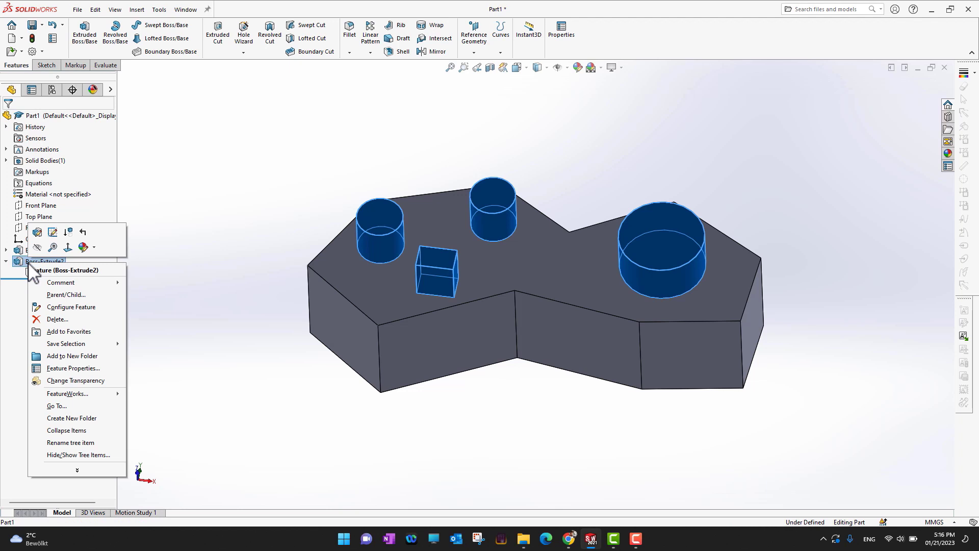
pyautogui.click(50, 321)
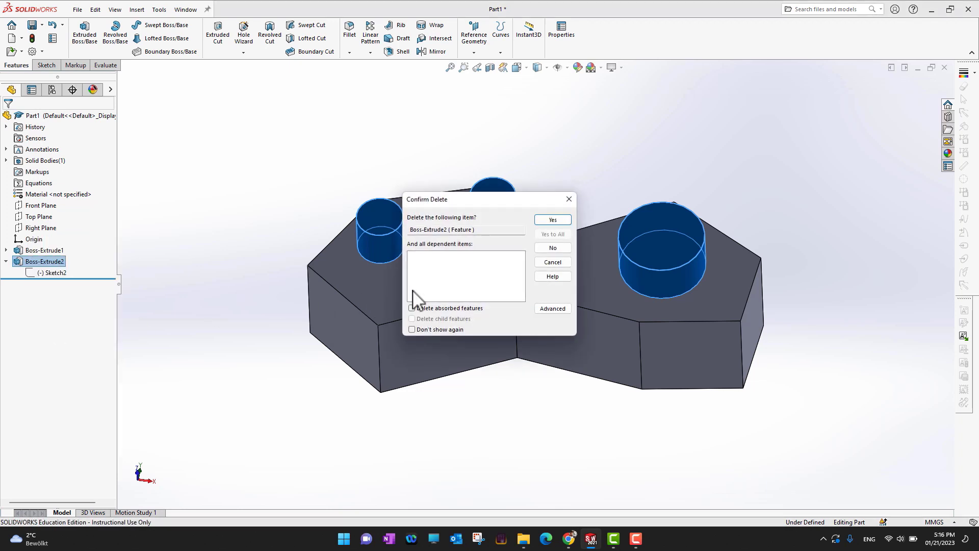
pyautogui.click(551, 221)
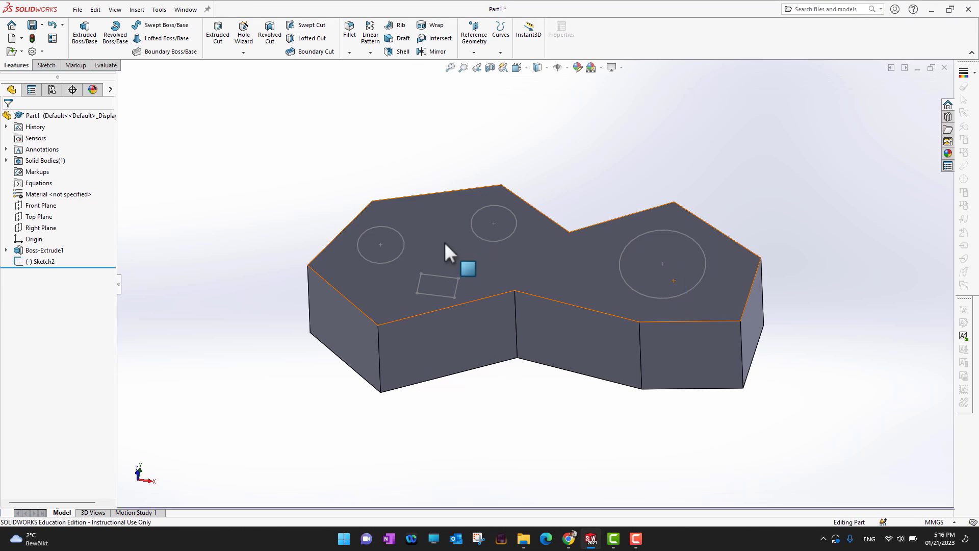
pyautogui.moveTo(561, 441); pyautogui.dragTo(557, 385, button='middle')
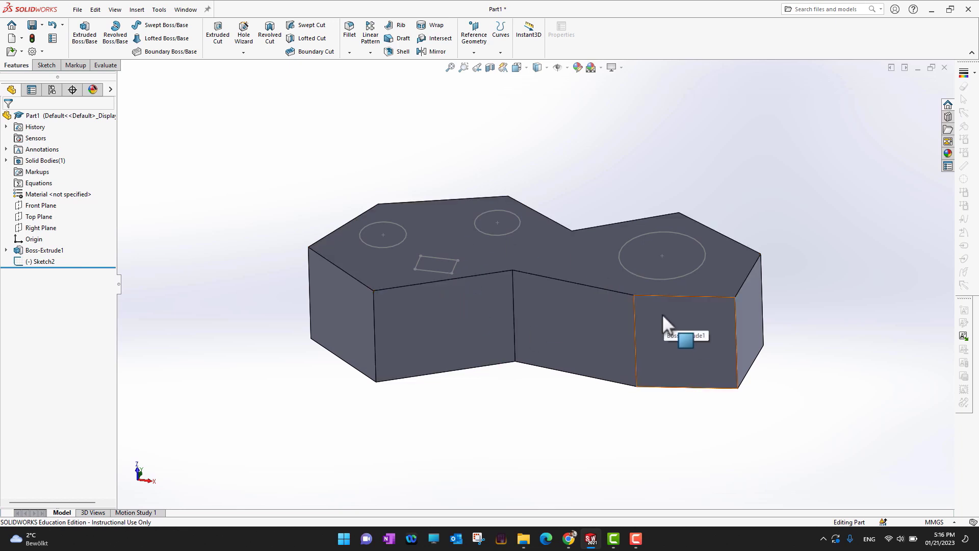
pyautogui.rightClick(43, 262)
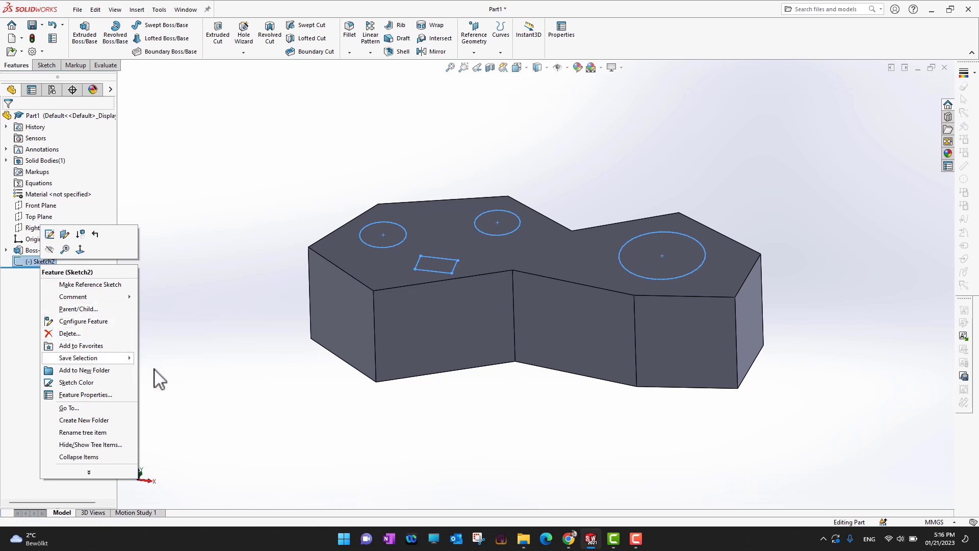
pyautogui.click(247, 399)
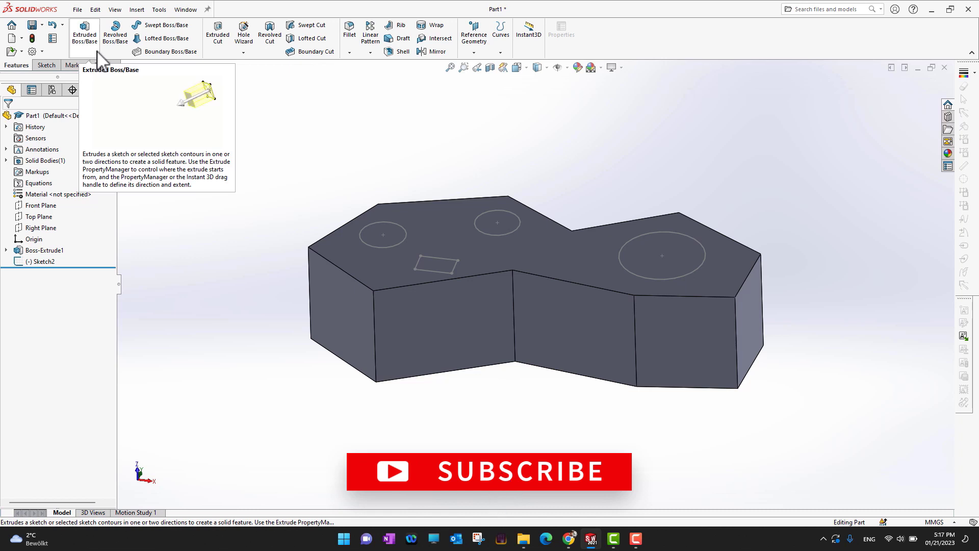
pyautogui.click(220, 39)
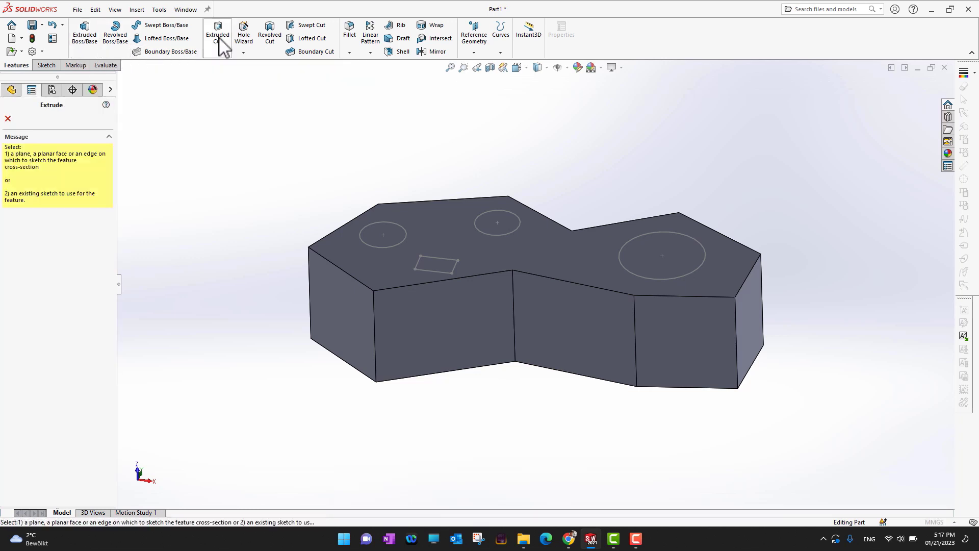
pyautogui.click(8, 118)
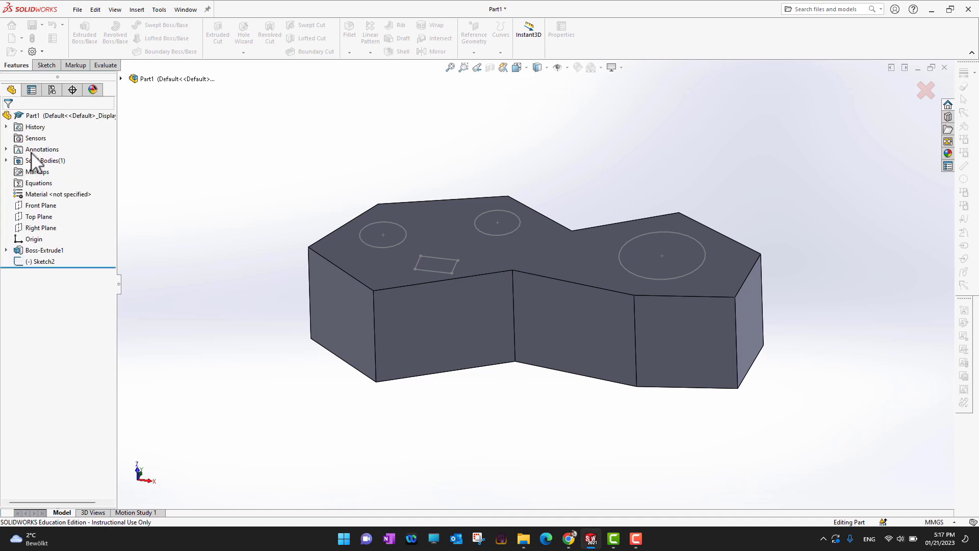
# Cut-extrude Sketch2's circles and rectangle 30 mm deep into the top face
pyautogui.click(41, 262)
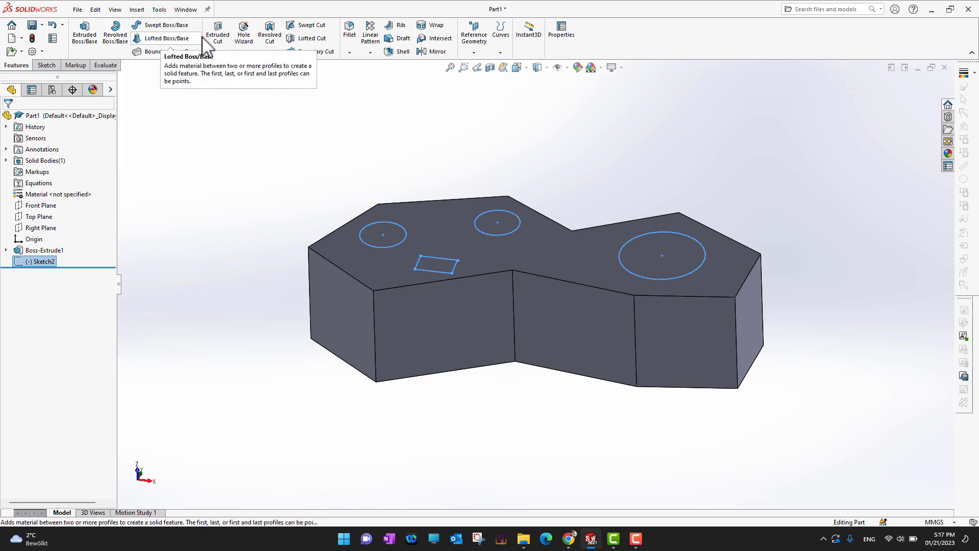
pyautogui.click(220, 46)
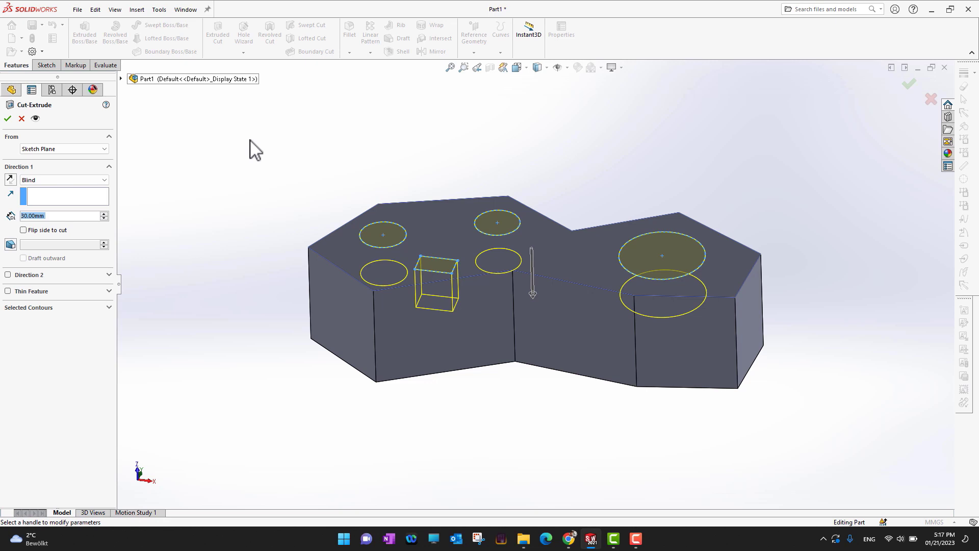
pyautogui.moveTo(557, 426); pyautogui.dragTo(525, 433, button='middle')
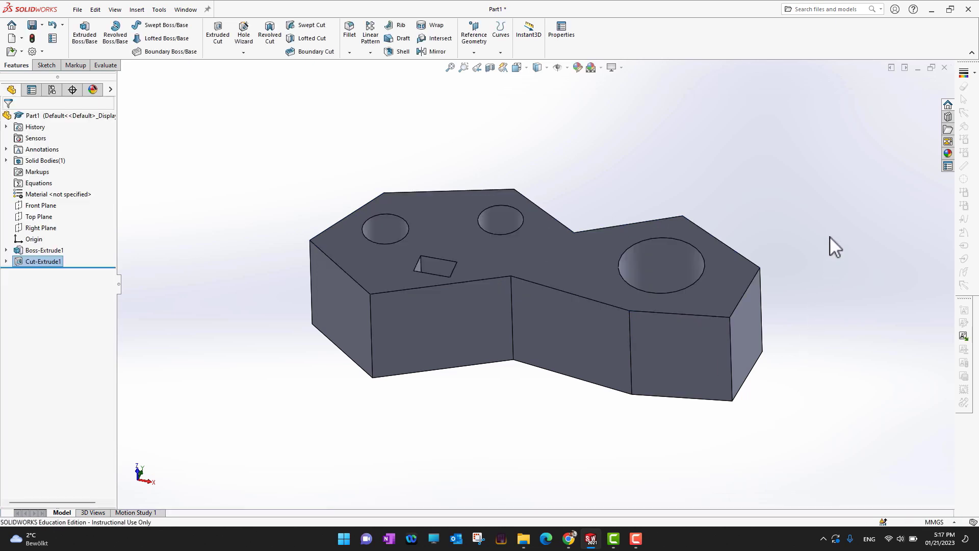
pyautogui.moveTo(830, 237); pyautogui.dragTo(839, 273, button='middle')
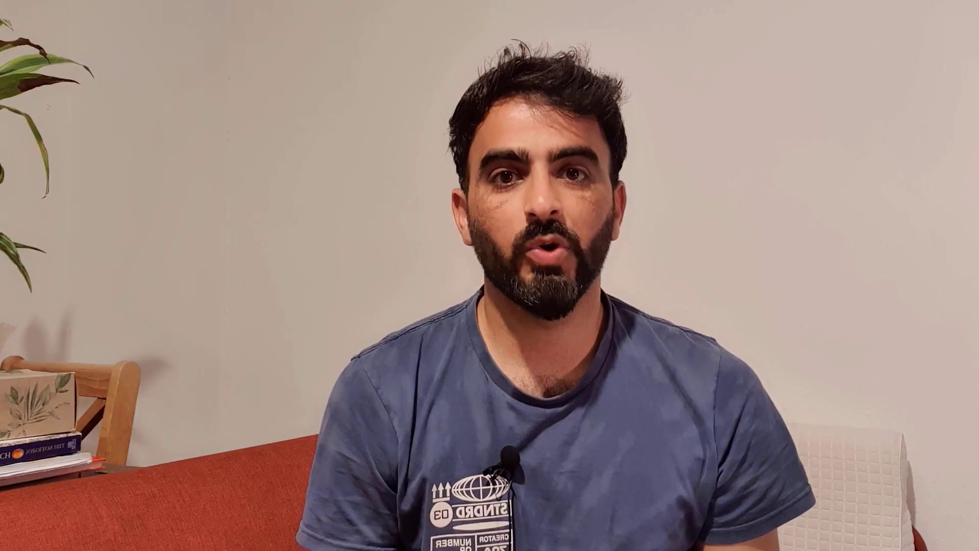
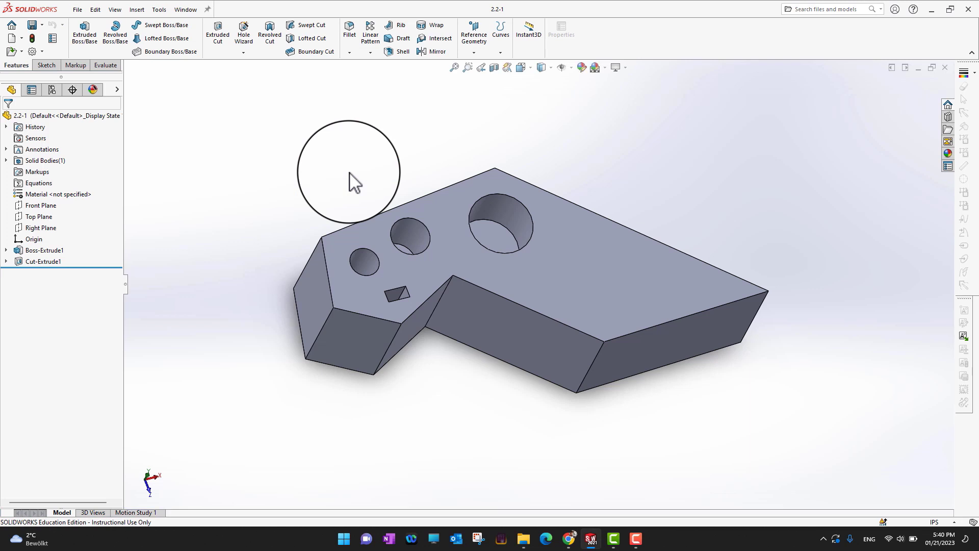
# Create a new assembly from the part, placing the part at the assembly origin
pyautogui.moveTo(759, 388); pyautogui.dragTo(753, 367, button='middle')
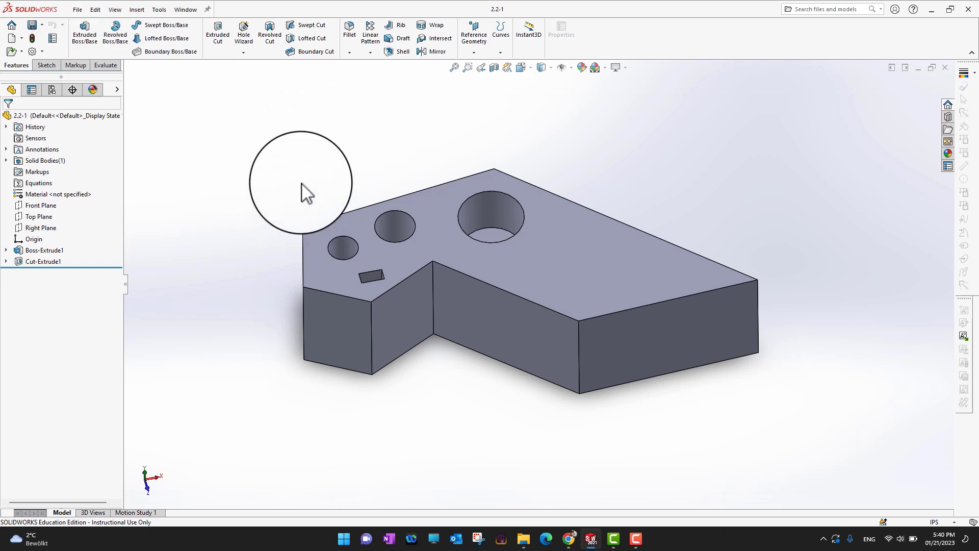
pyautogui.click(77, 10)
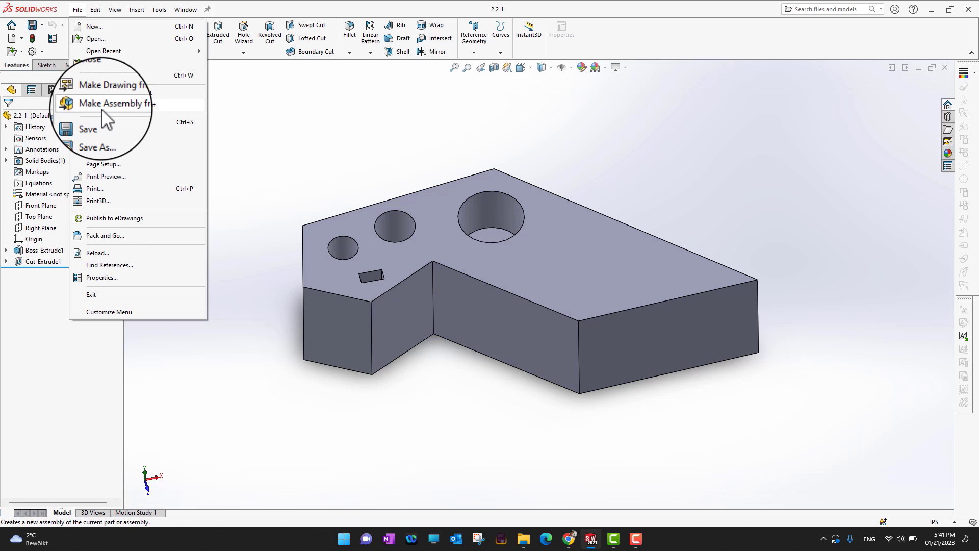
pyautogui.click(152, 107)
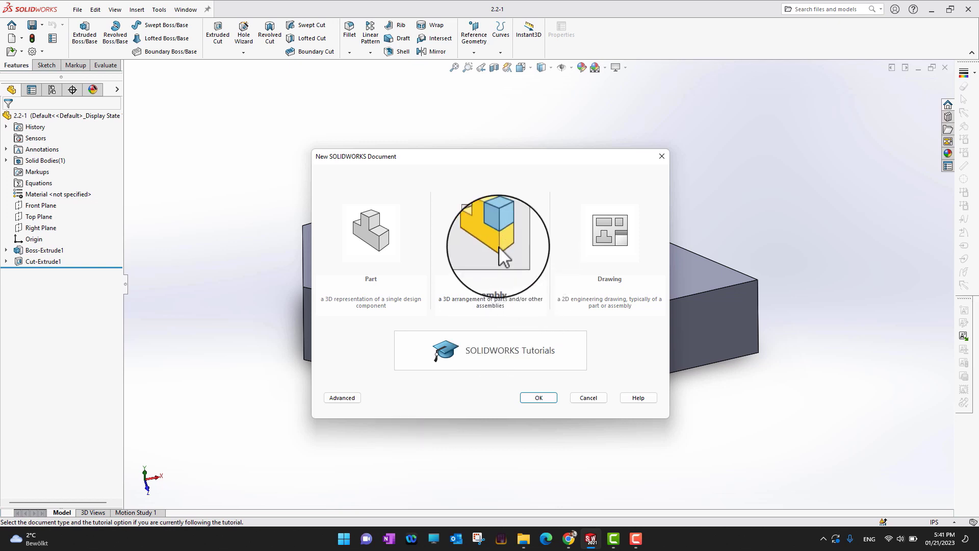
pyautogui.click(551, 404)
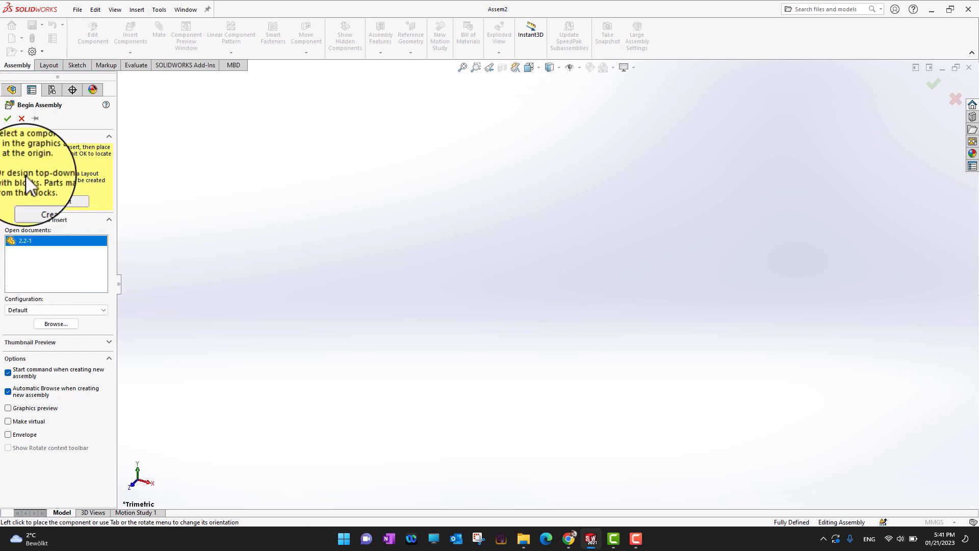
pyautogui.click(8, 117)
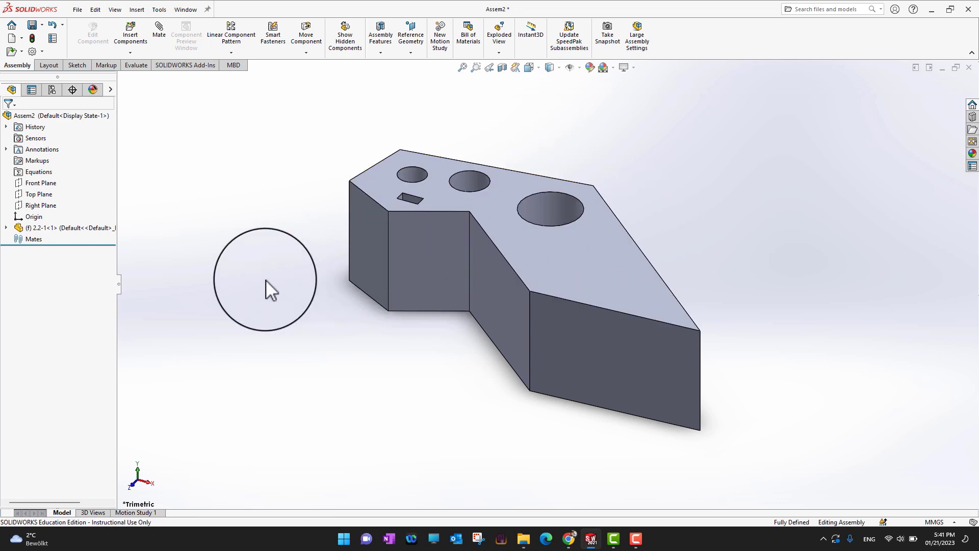
# Copy the part component into the assembly as a second instance
pyautogui.moveTo(267, 288); pyautogui.dragTo(225, 327, button='middle')
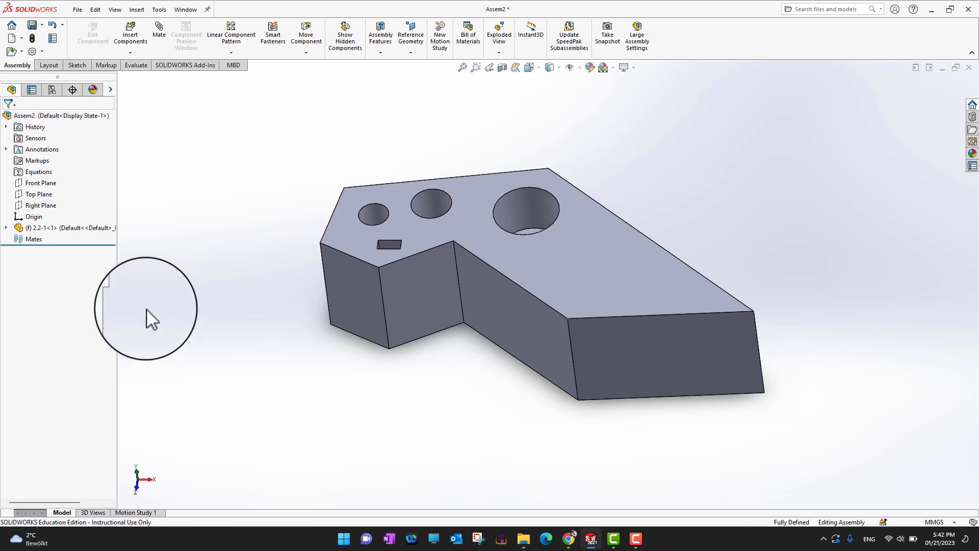
pyautogui.moveTo(32, 231); pyautogui.dragTo(781, 173)
pyautogui.press('f')
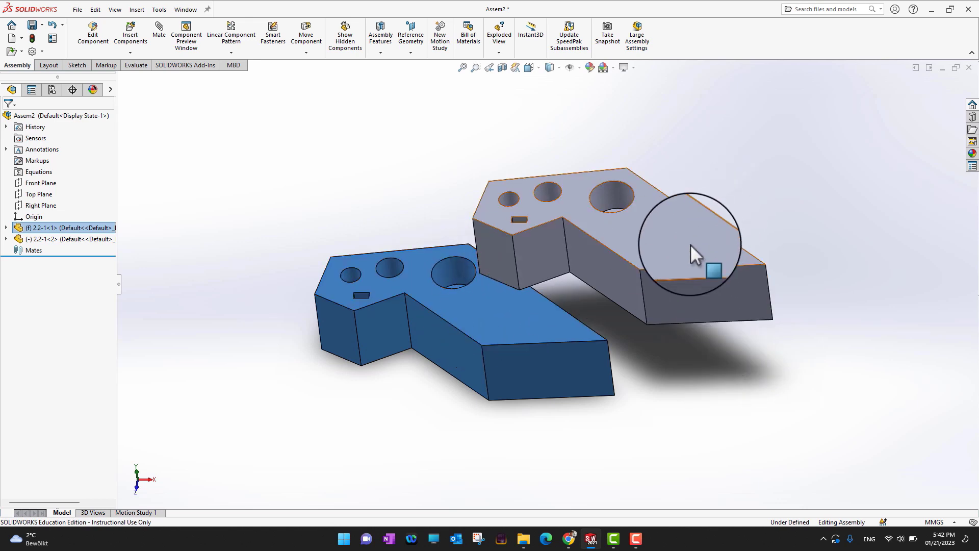
# Create a third instance of the part by copying the second one beside it
pyautogui.click(673, 238)
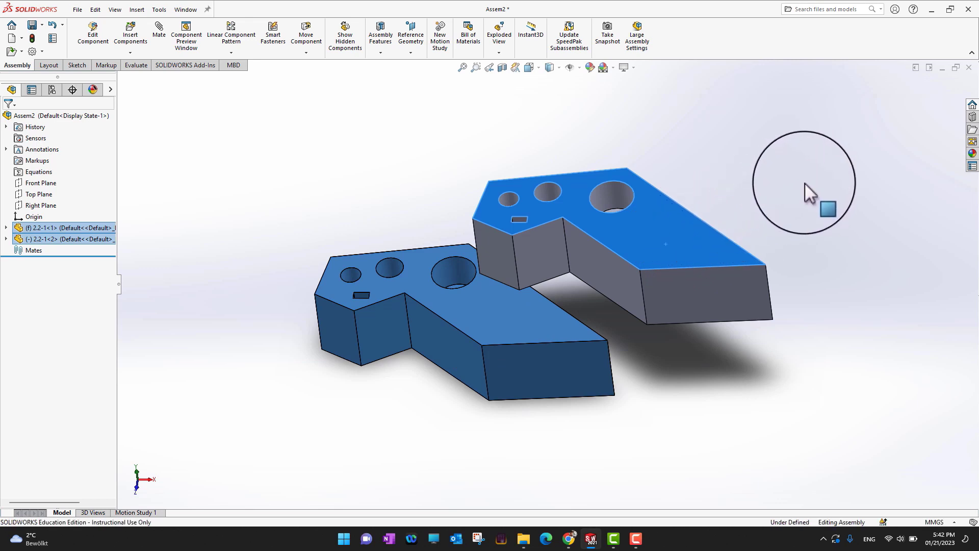
pyautogui.click(805, 182)
pyautogui.keyDown('ctrl'); pyautogui.moveTo(694, 234); pyautogui.dragTo(810, 182); pyautogui.keyUp('ctrl')
pyautogui.click(804, 351)
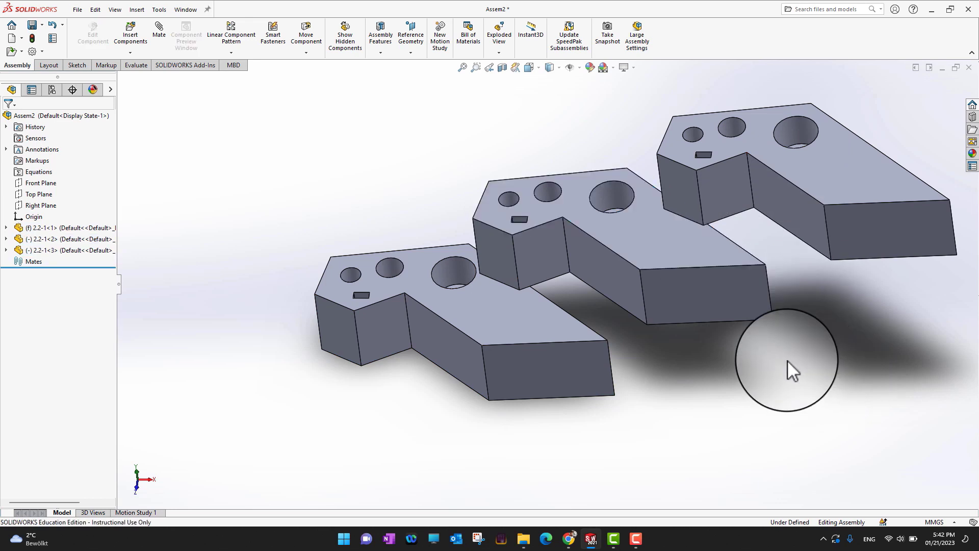
# Rearrange the second and third part instances by dragging them apart from each other
pyautogui.scroll(2, 797, 362)
pyautogui.scroll(3, 798, 362)
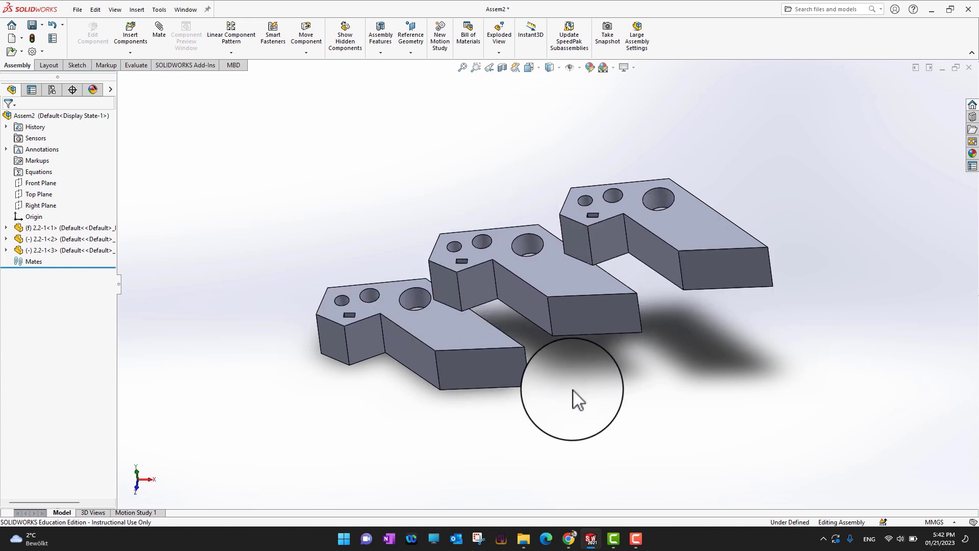
pyautogui.moveTo(572, 390); pyautogui.dragTo(589, 400, button='middle')
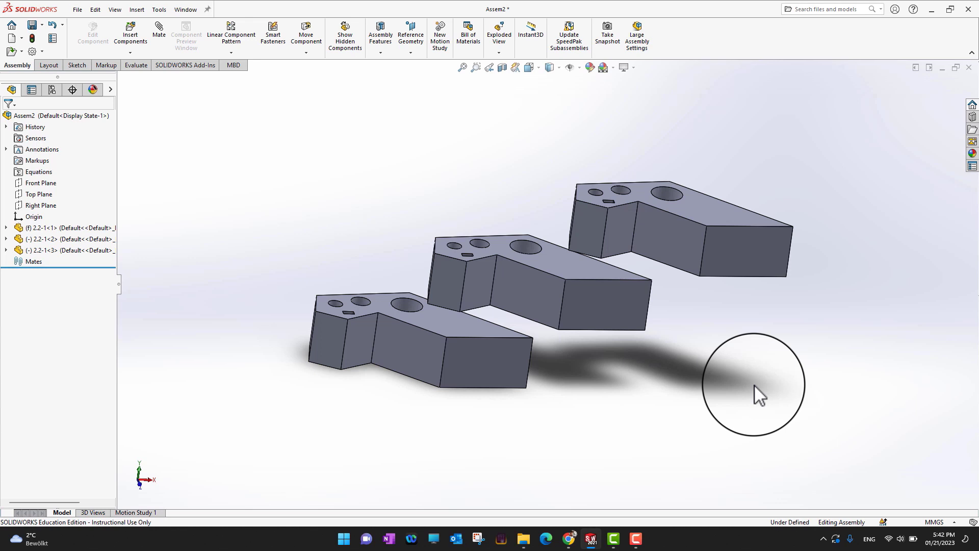
pyautogui.moveTo(808, 373); pyautogui.dragTo(804, 431, button='middle')
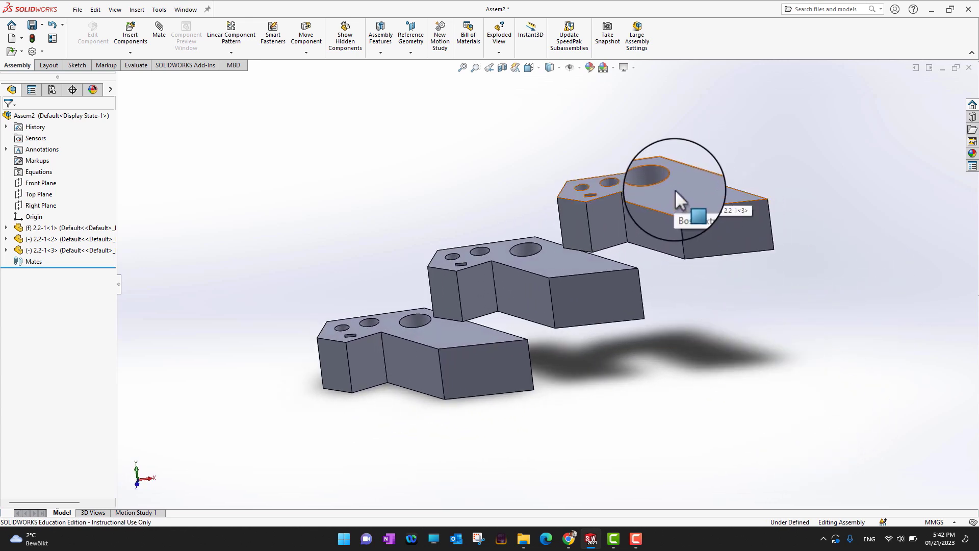
pyautogui.moveTo(695, 198); pyautogui.dragTo(666, 203)
pyautogui.moveTo(666, 203); pyautogui.dragTo(759, 317, button='right')
pyautogui.click(760, 317)
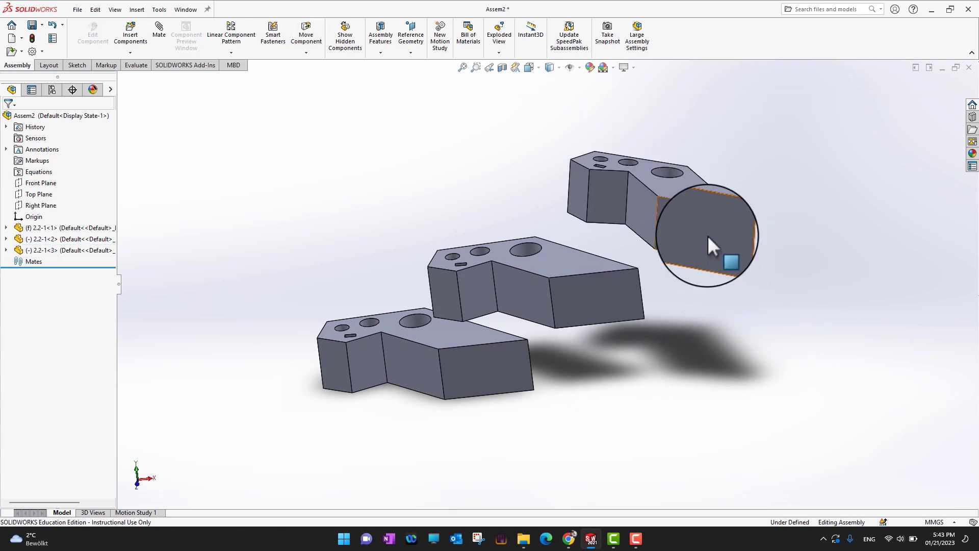
pyautogui.moveTo(709, 234); pyautogui.dragTo(810, 299, button='middle')
pyautogui.click(708, 252)
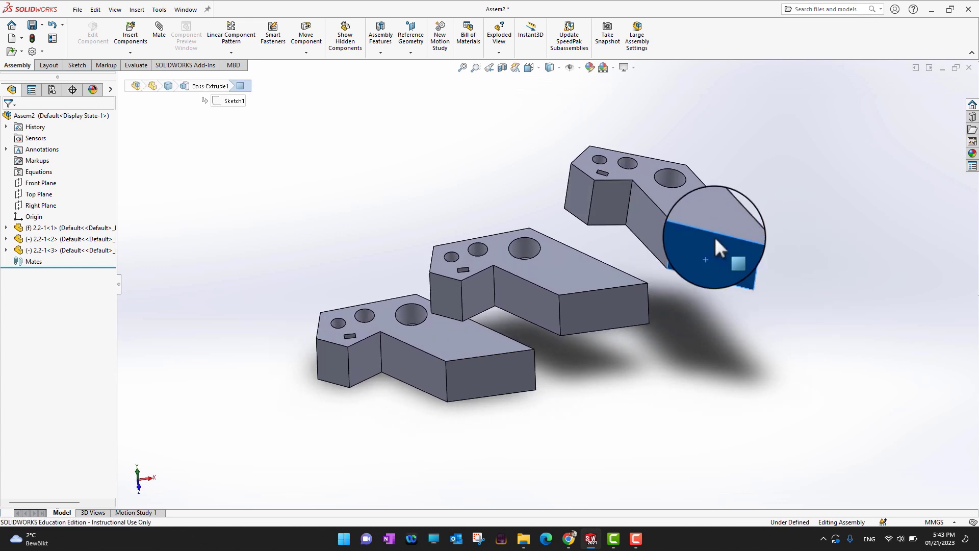
pyautogui.moveTo(709, 252)
pyautogui.mouseDown()
pyautogui.moveTo(714, 235)
pyautogui.moveTo(644, 249)
pyautogui.moveTo(767, 229)
pyautogui.moveTo(529, 258)
pyautogui.moveTo(717, 236)
pyautogui.mouseUp()
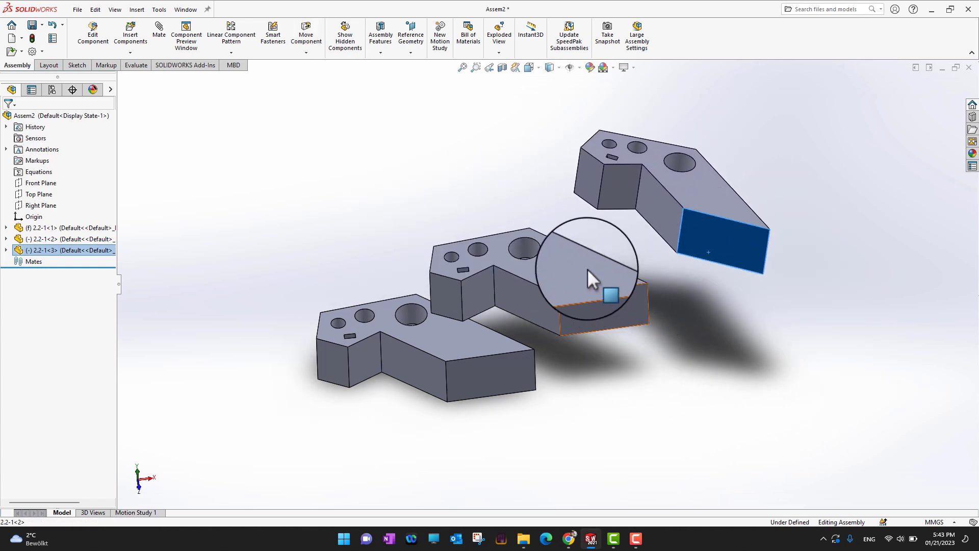
pyautogui.moveTo(594, 278)
pyautogui.mouseDown()
pyautogui.moveTo(570, 260)
pyautogui.moveTo(606, 281)
pyautogui.mouseUp()
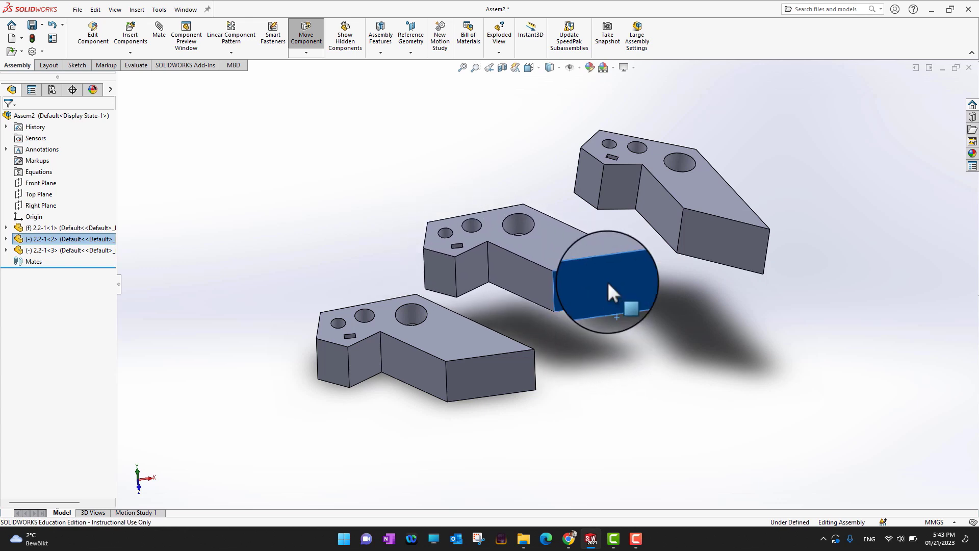
pyautogui.click(682, 395)
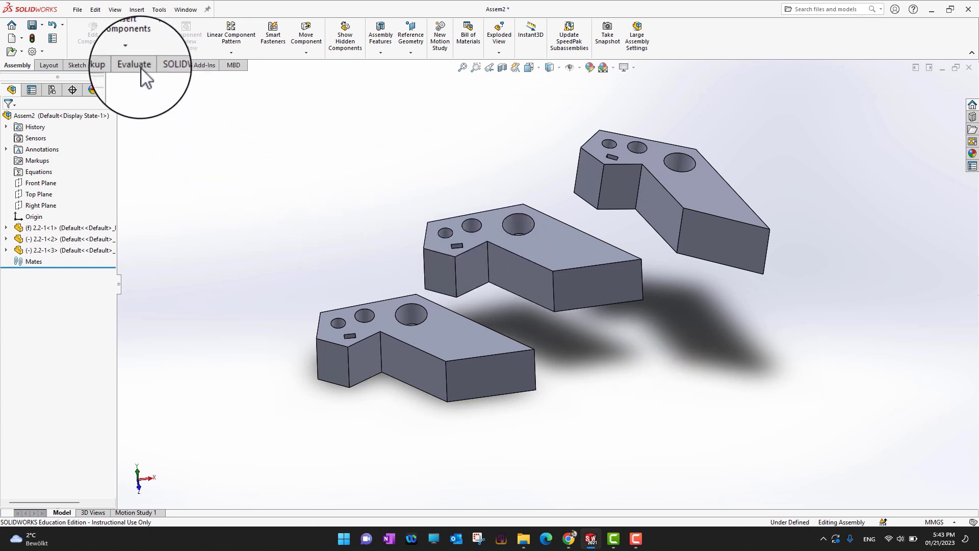
# Insert the part 2.2-2 from the 2.2 folder, placing it above the plates
pyautogui.click(133, 41)
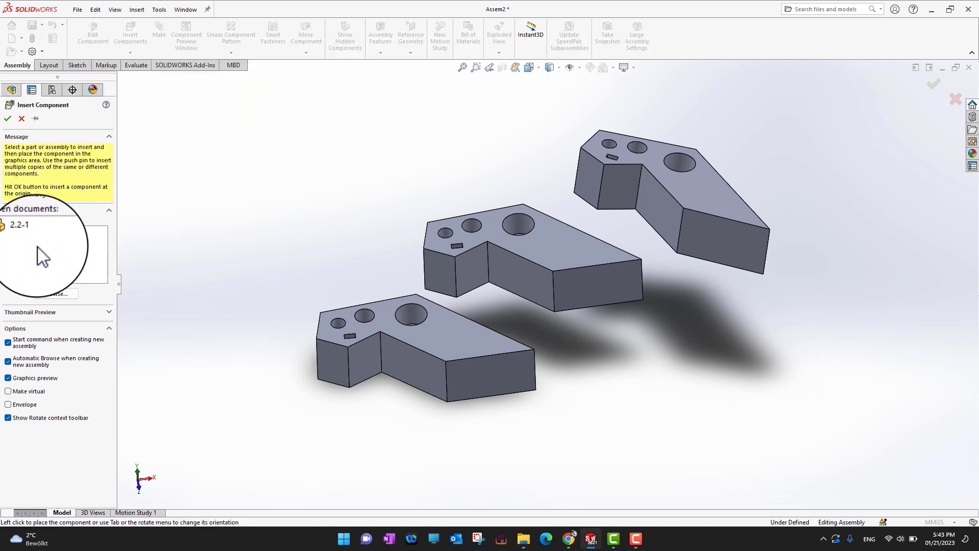
pyautogui.click(55, 294)
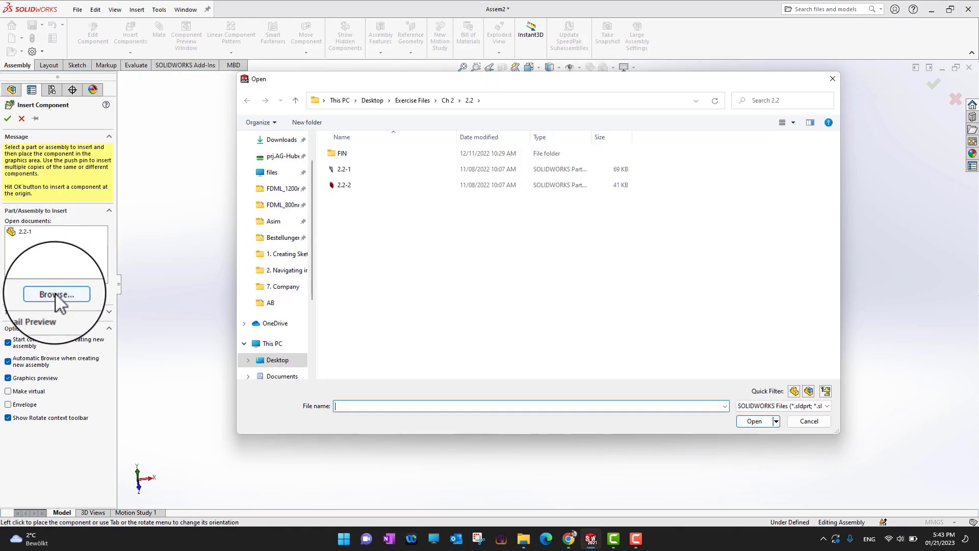
pyautogui.doubleClick(343, 186)
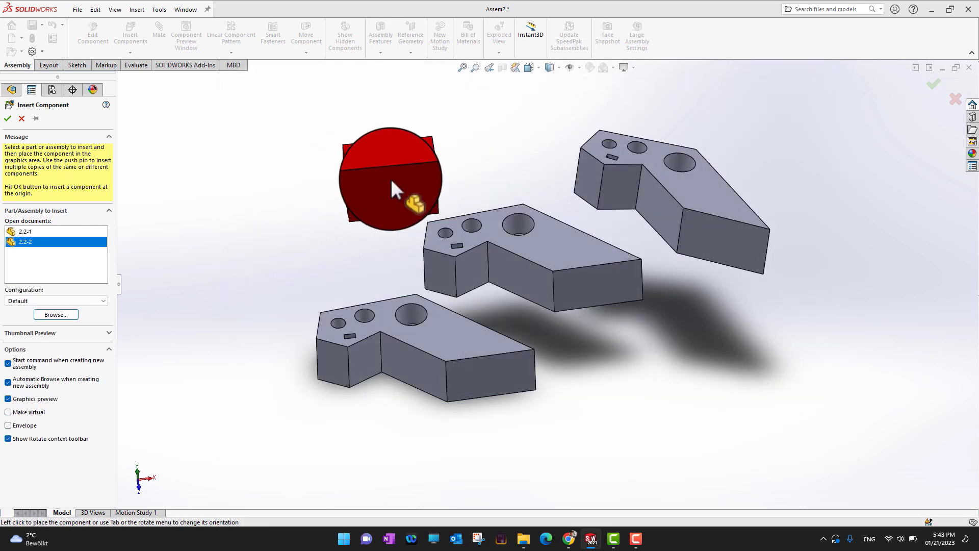
pyautogui.click(396, 181)
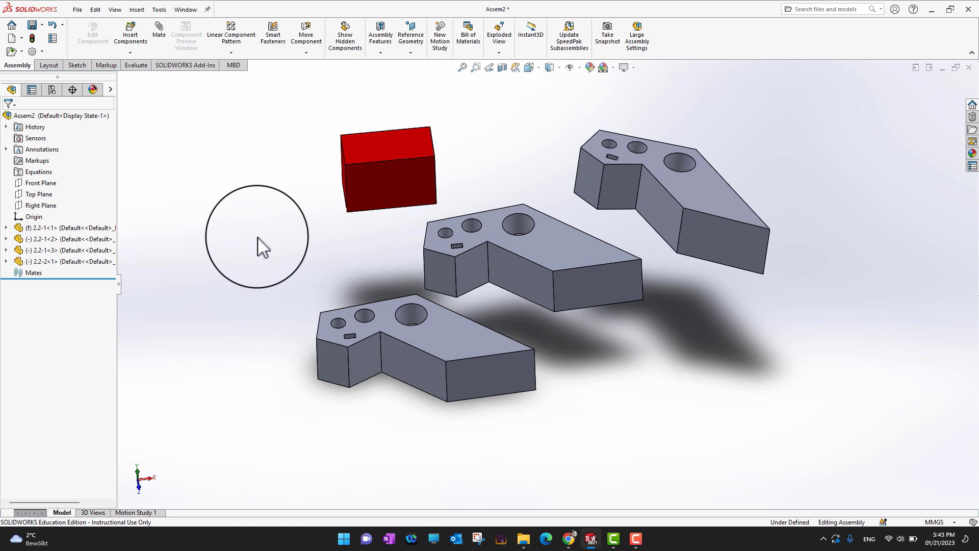
# Add two more copies of the 2.2-2 block, placing them to either side of the first
pyautogui.keyDown('ctrl'); pyautogui.moveTo(392, 149); pyautogui.dragTo(521, 118); pyautogui.keyUp('ctrl')
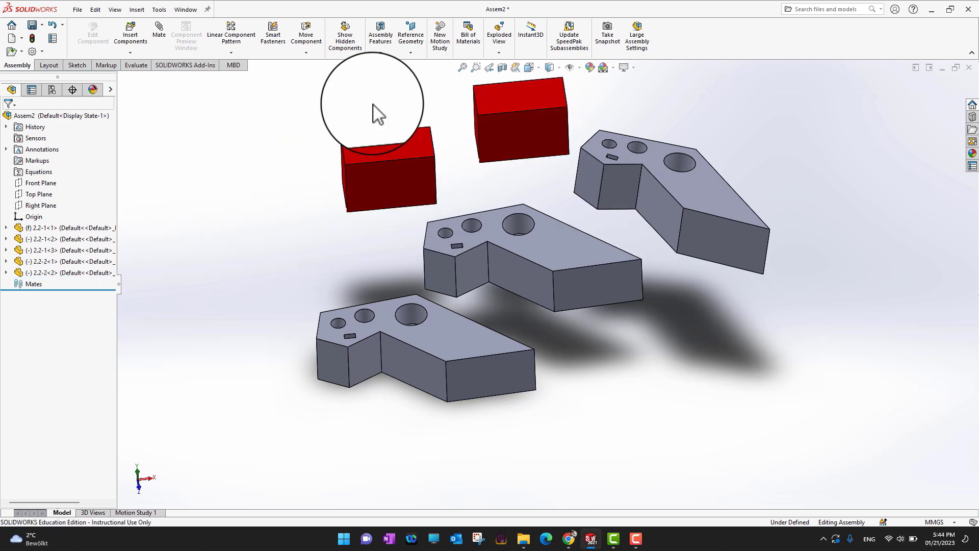
pyautogui.keyDown('ctrl'); pyautogui.moveTo(383, 149); pyautogui.dragTo(253, 159); pyautogui.keyUp('ctrl')
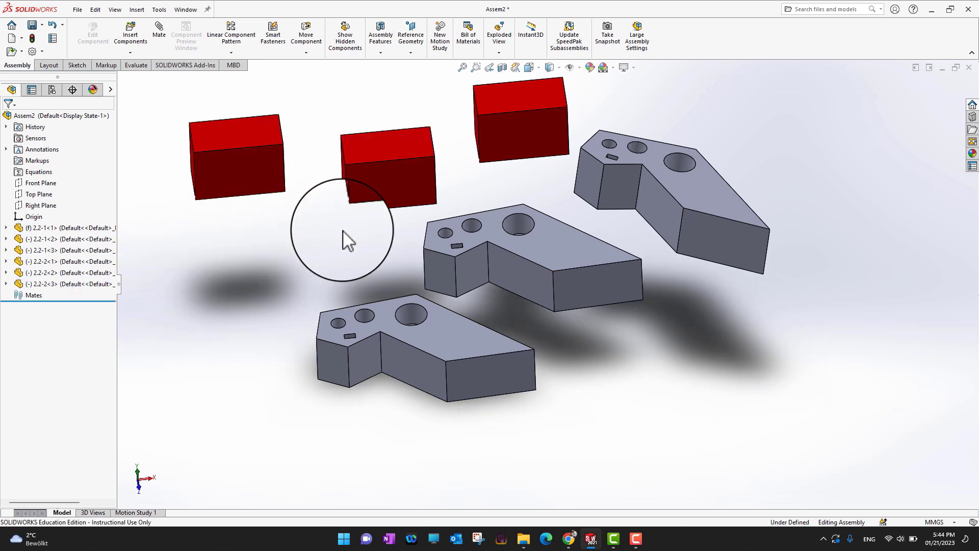
pyautogui.moveTo(721, 352)
pyautogui.mouseDown(button='middle')
pyautogui.moveTo(723, 319)
pyautogui.moveTo(725, 350)
pyautogui.mouseUp(button='middle')
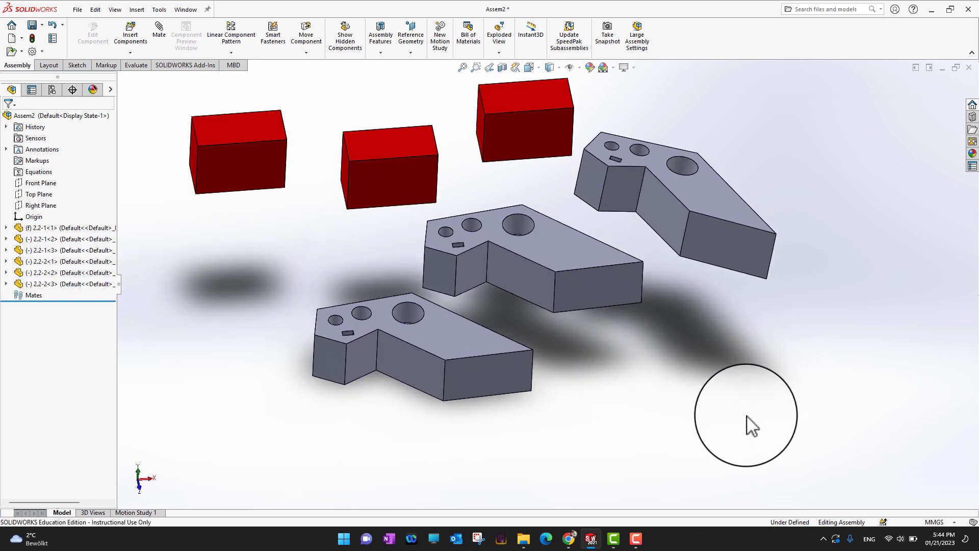
pyautogui.moveTo(746, 416); pyautogui.dragTo(742, 382)
pyautogui.moveTo(749, 403)
pyautogui.mouseDown(button='middle')
pyautogui.moveTo(740, 349)
pyautogui.moveTo(764, 406)
pyautogui.moveTo(750, 408)
pyautogui.mouseUp(button='middle')
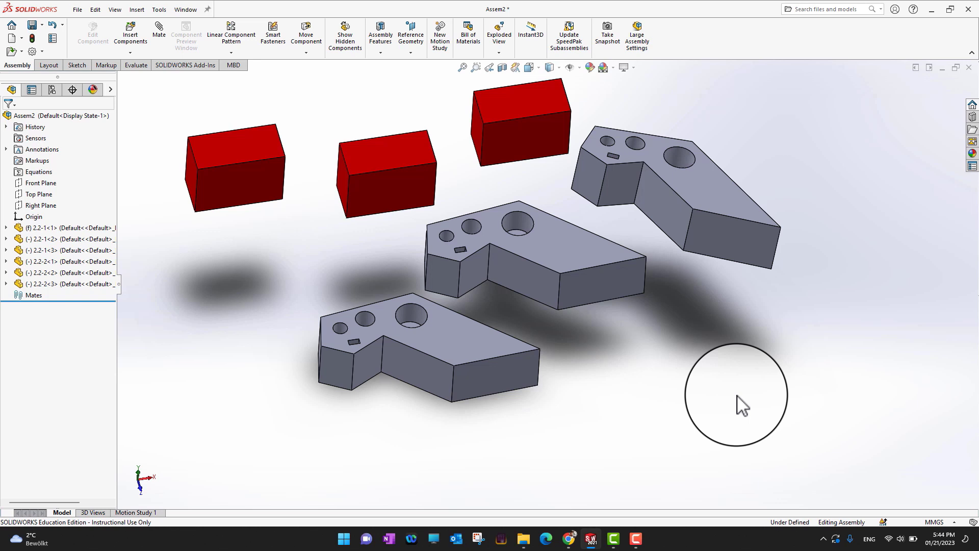
pyautogui.click(528, 222)
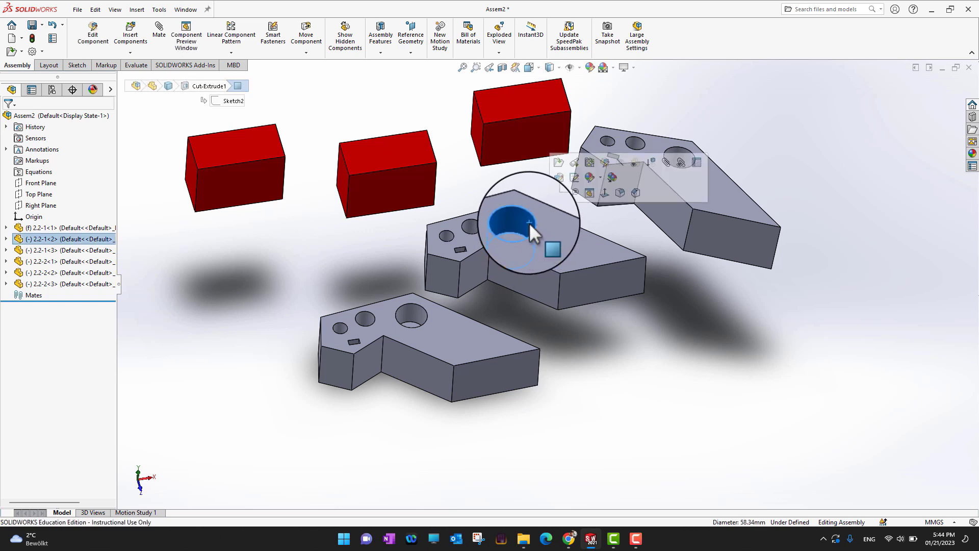
pyautogui.click(402, 313)
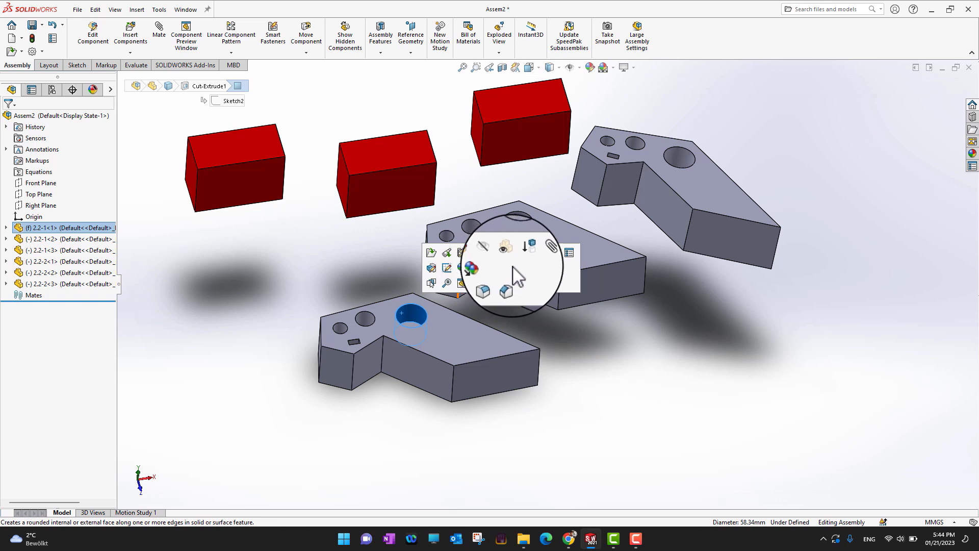
pyautogui.click(655, 366)
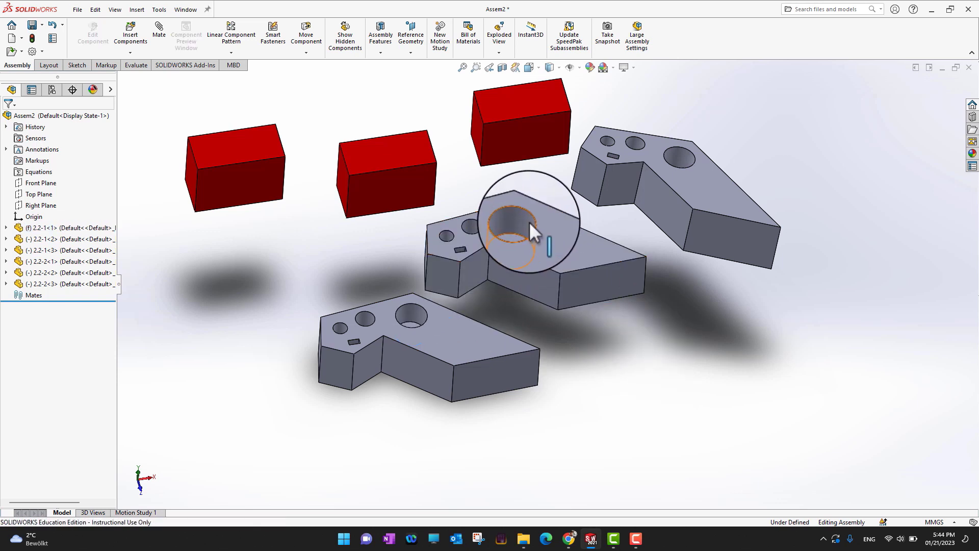
pyautogui.click(528, 222)
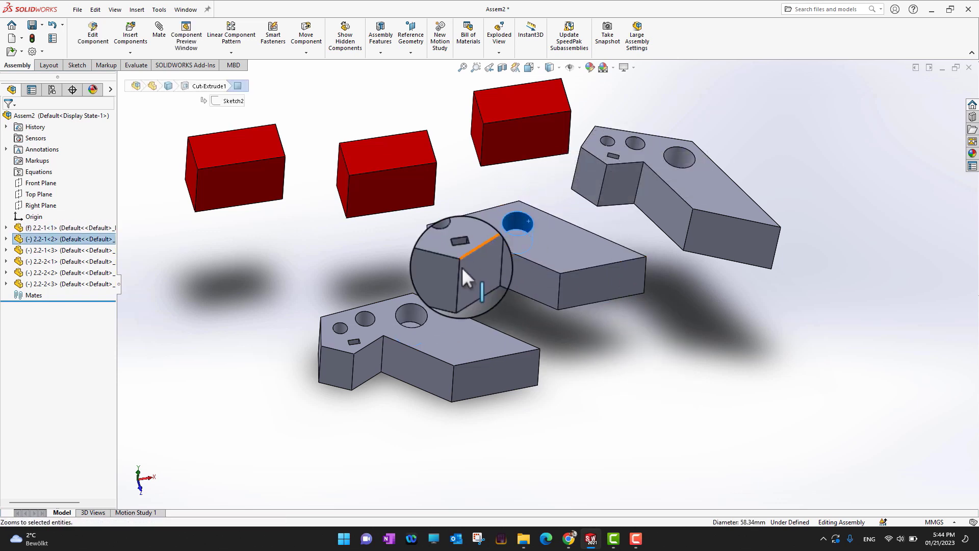
pyautogui.click(410, 312)
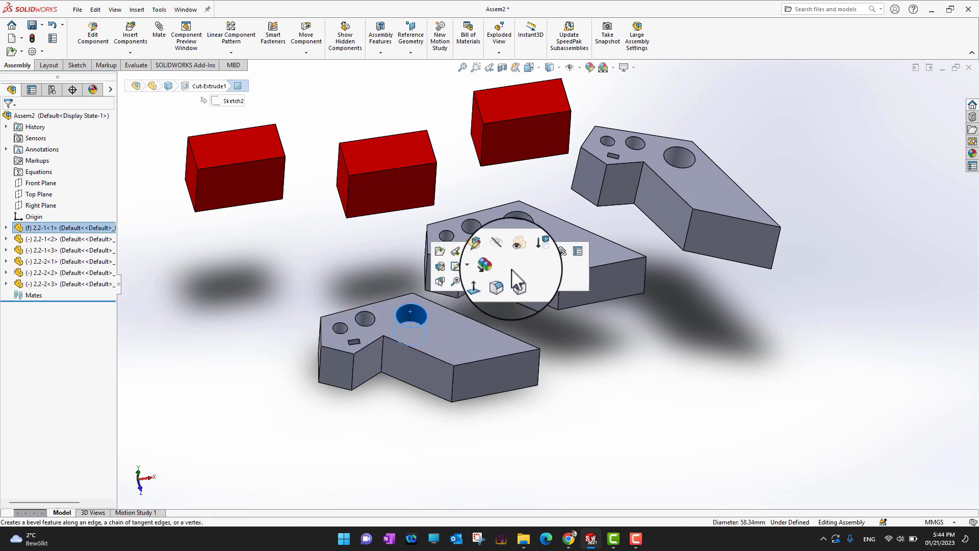
pyautogui.click(649, 379)
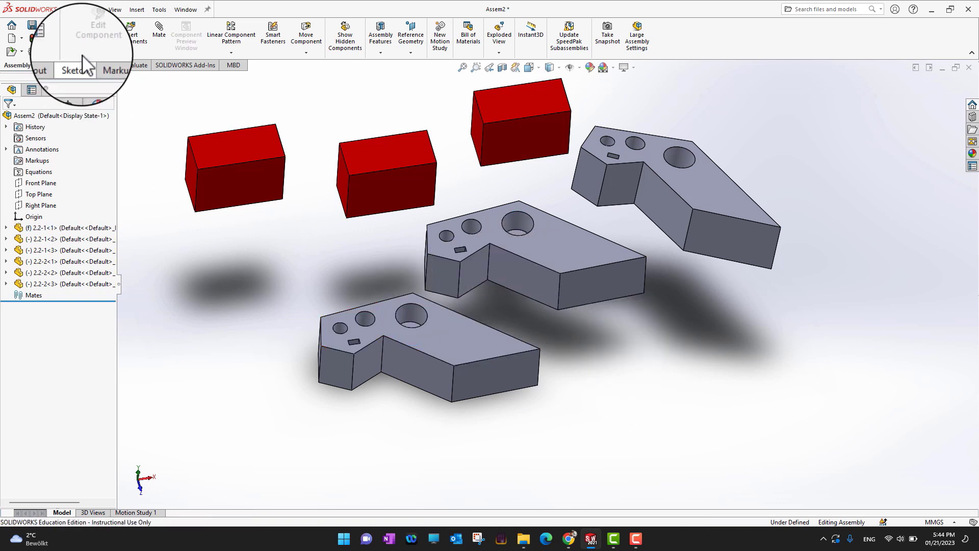
# Mate the large hole of the second plate concentric with the large hole of the first plate
pyautogui.click(159, 36)
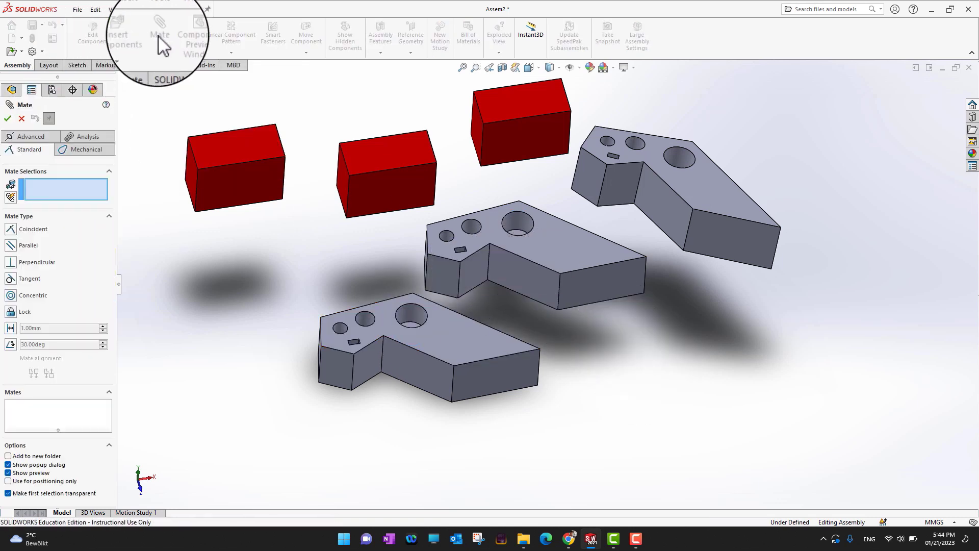
pyautogui.click(520, 215)
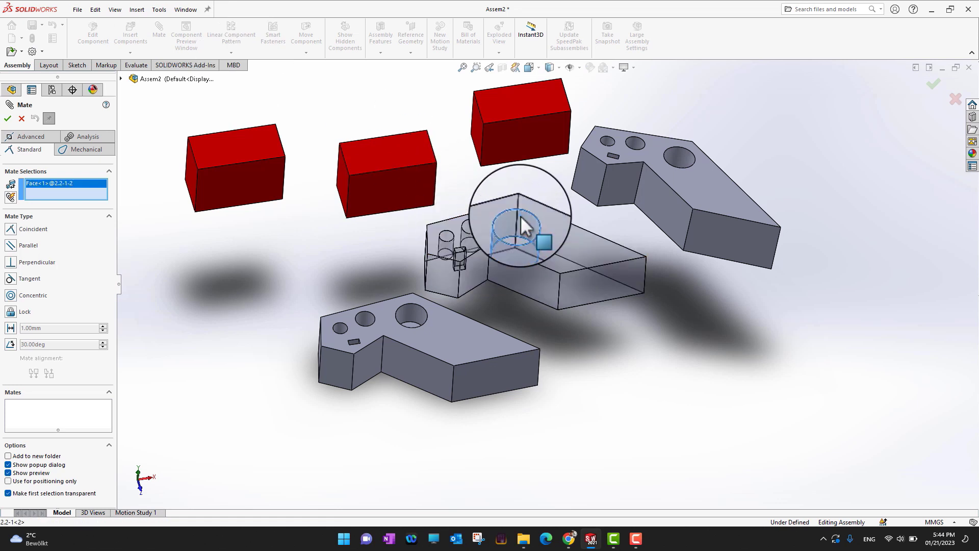
pyautogui.click(421, 317)
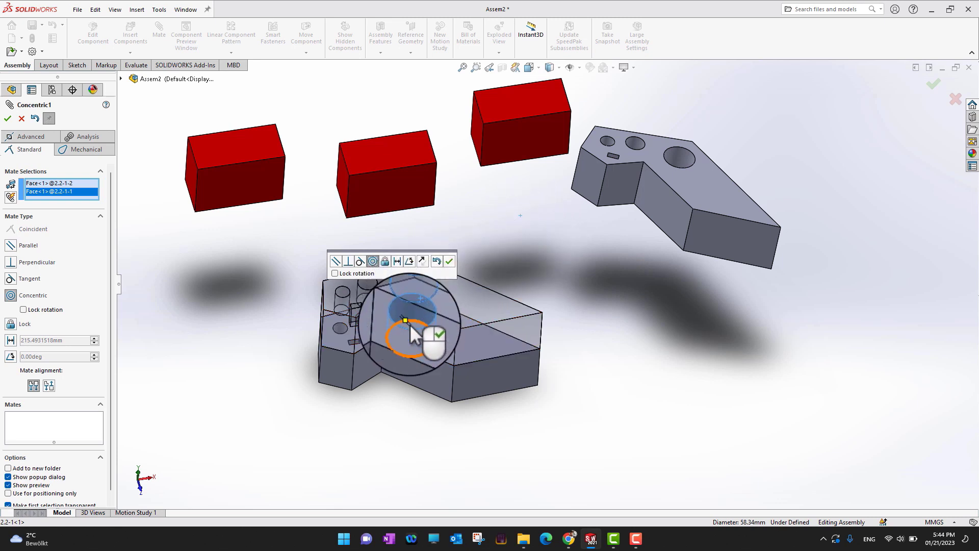
pyautogui.click(8, 118)
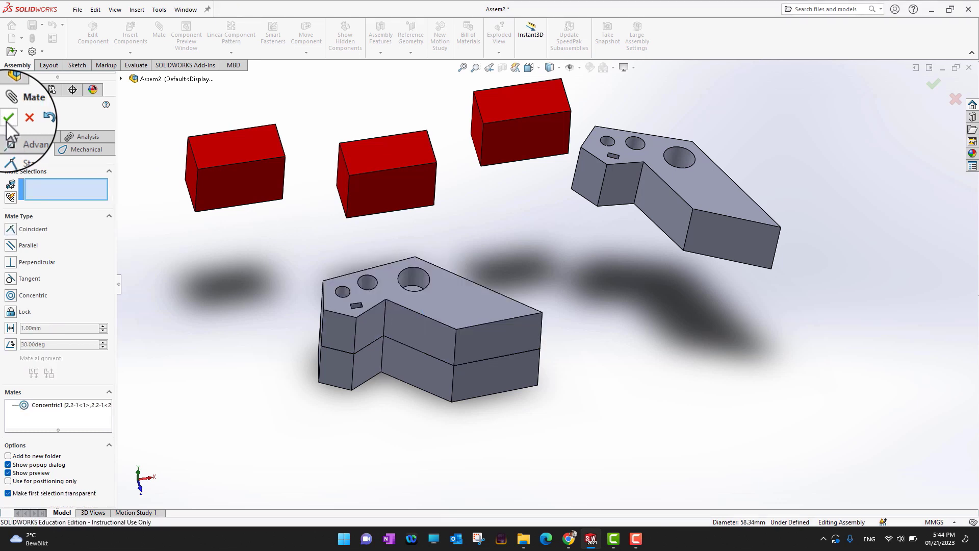
# Rotate the second plate about its concentric axis until its outline roughly lines up with the first plate
pyautogui.click(8, 120)
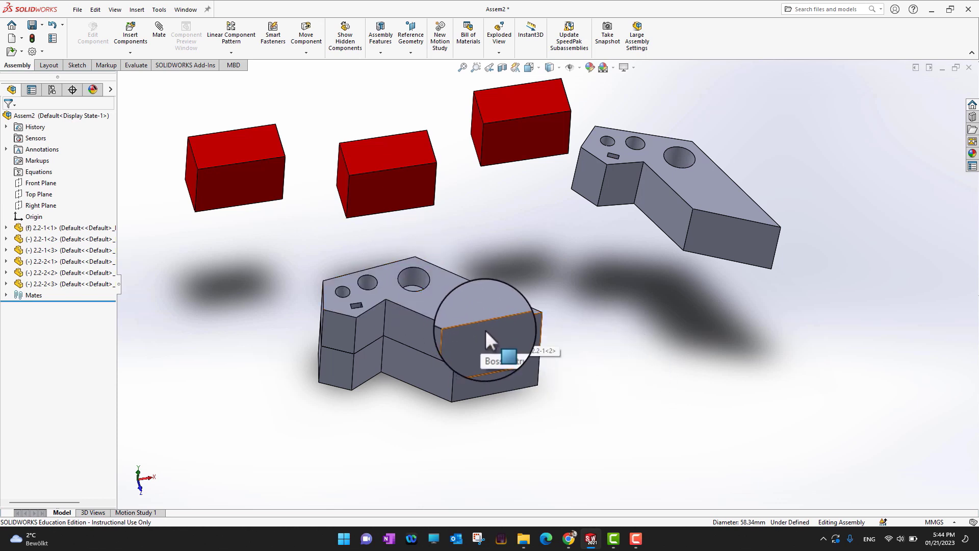
pyautogui.moveTo(485, 329); pyautogui.dragTo(474, 278)
pyautogui.scroll(3, 445, 363)
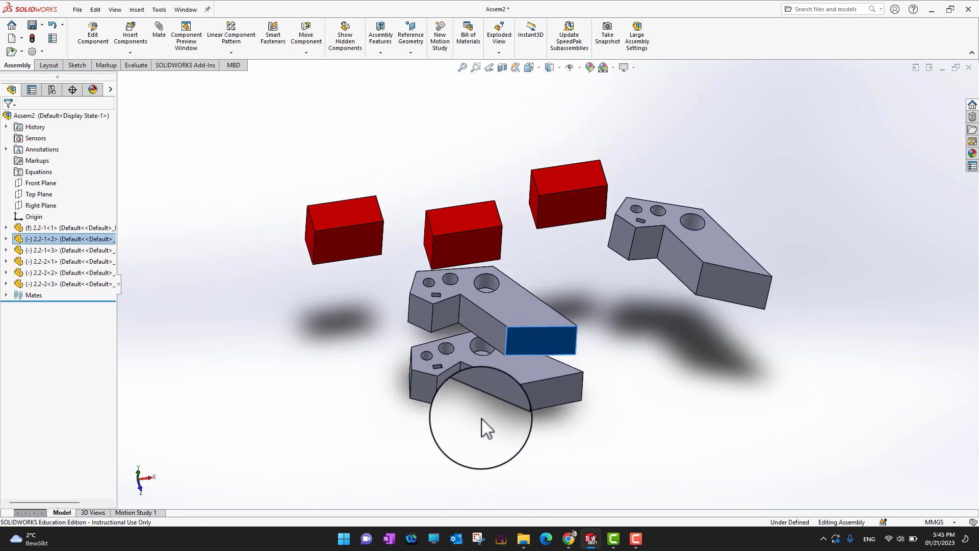
pyautogui.scroll(-6, 481, 415)
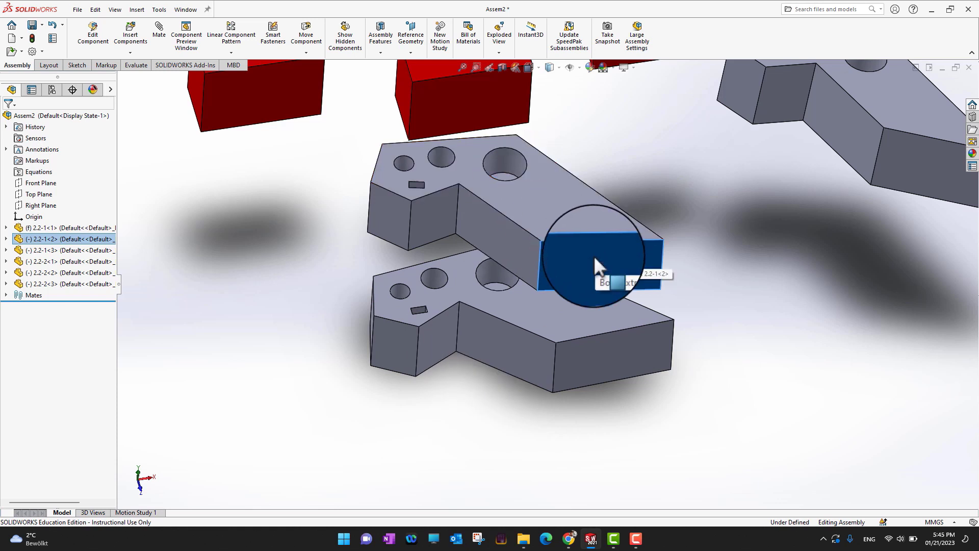
pyautogui.moveTo(593, 256); pyautogui.dragTo(516, 169)
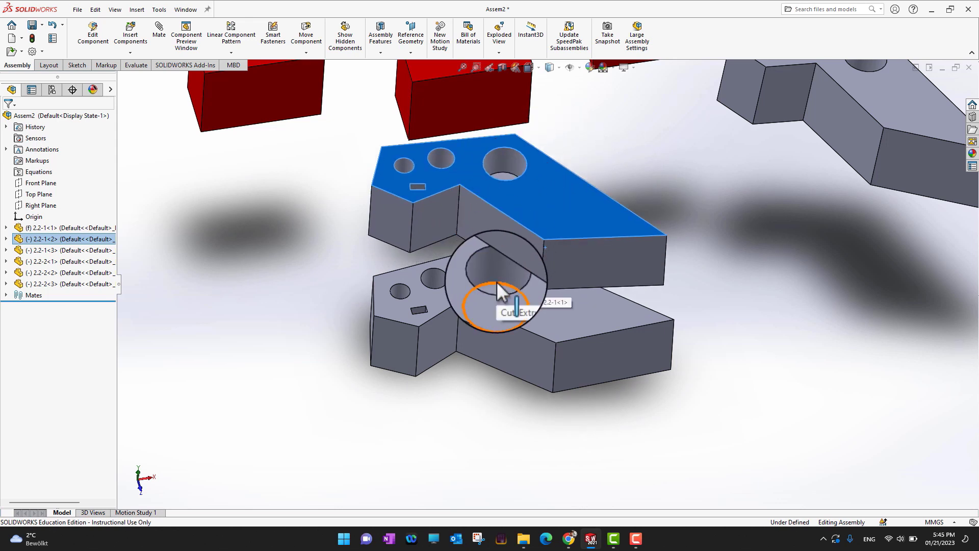
pyautogui.click(746, 264)
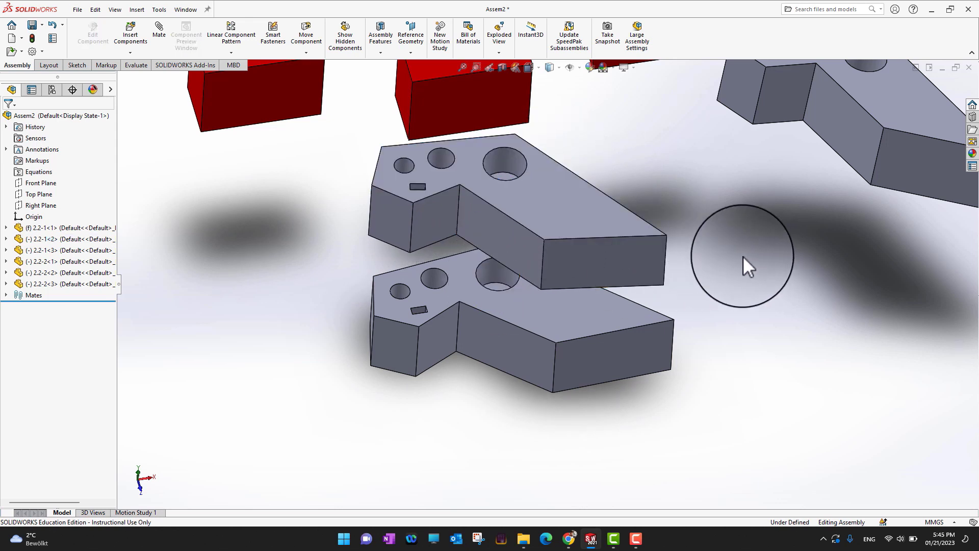
# Mate the end face of the second plate coincident with the matching end face of the first plate
pyautogui.click(167, 47)
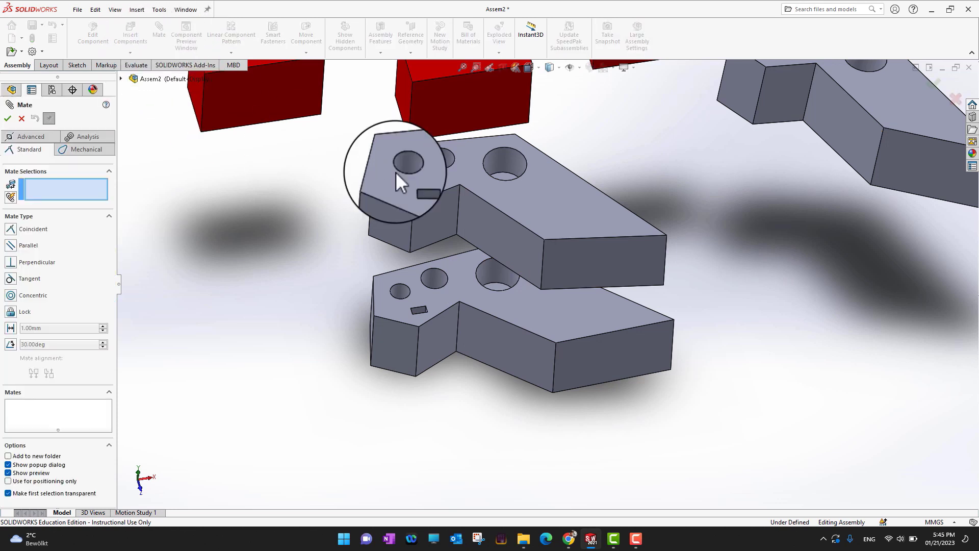
pyautogui.click(589, 261)
pyautogui.click(604, 350)
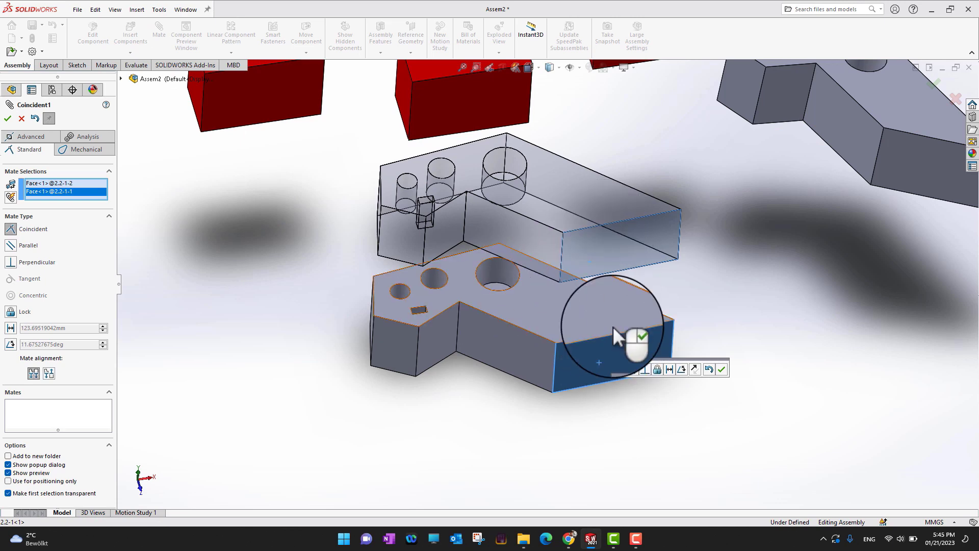
pyautogui.click(8, 118)
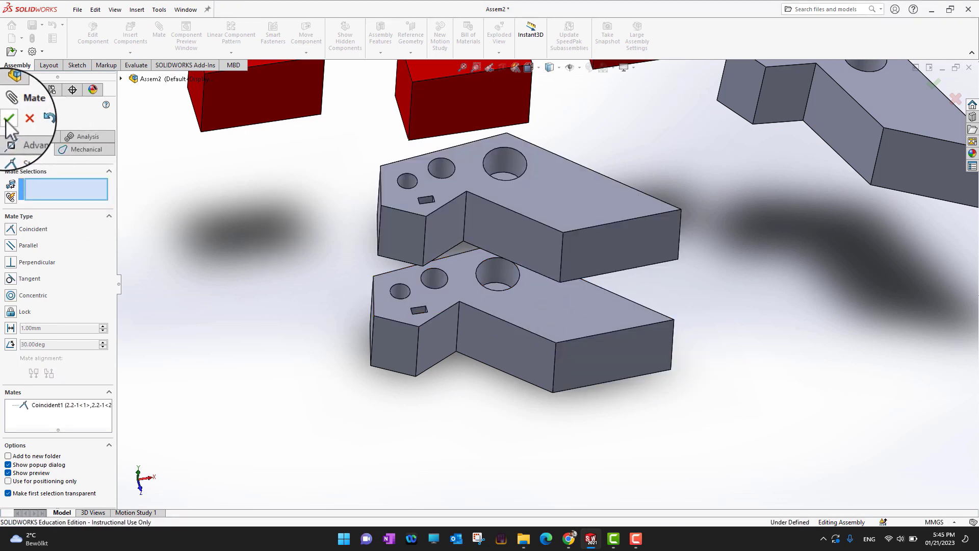
pyautogui.click(9, 119)
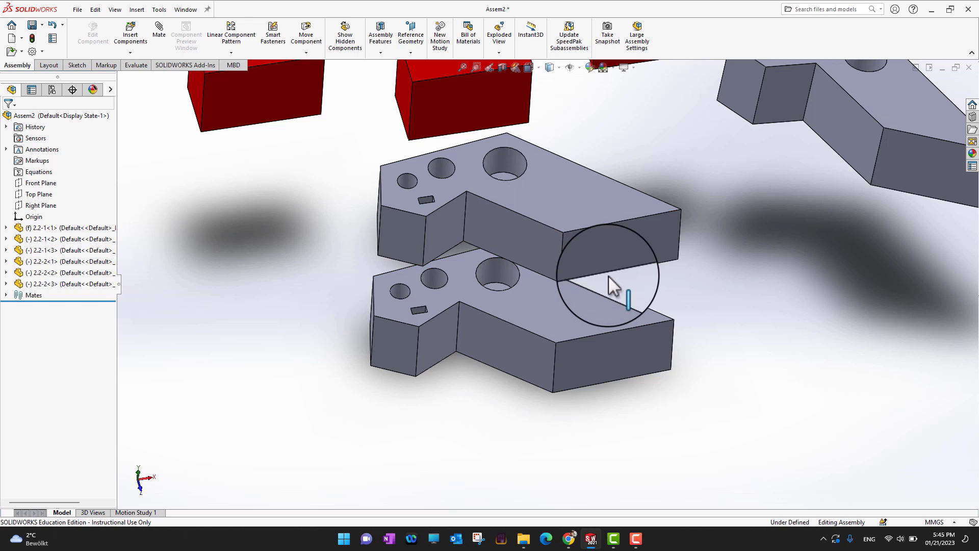
# Mate the first plate's top face coincident with the second plate's bottom face so the plates stack
pyautogui.moveTo(637, 267)
pyautogui.mouseDown()
pyautogui.moveTo(628, 184)
pyautogui.moveTo(629, 283)
pyautogui.moveTo(619, 209)
pyautogui.moveTo(626, 272)
pyautogui.moveTo(618, 239)
pyautogui.moveTo(616, 250)
pyautogui.moveTo(638, 267)
pyautogui.mouseUp()
pyautogui.click(739, 289)
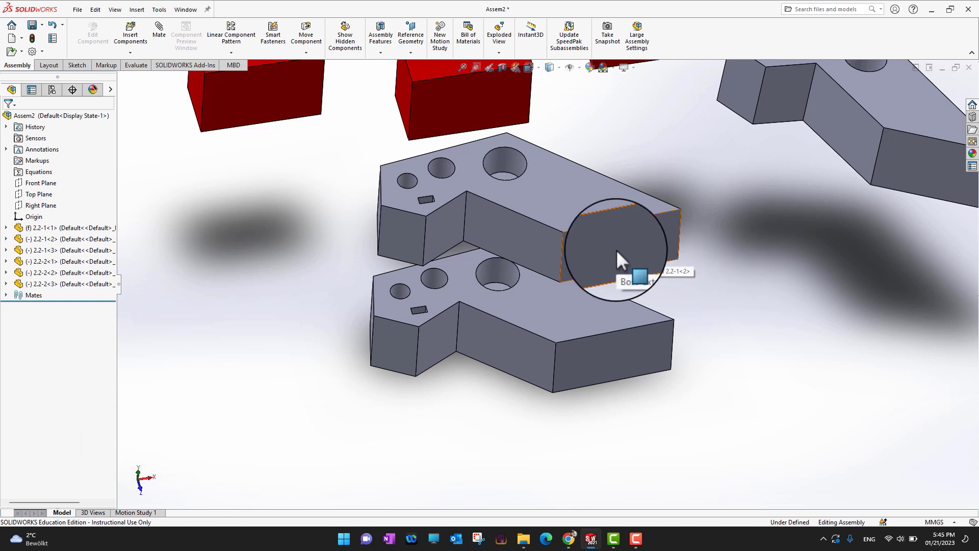
pyautogui.moveTo(616, 253); pyautogui.dragTo(632, 190)
pyautogui.moveTo(763, 355); pyautogui.dragTo(663, 405, button='middle')
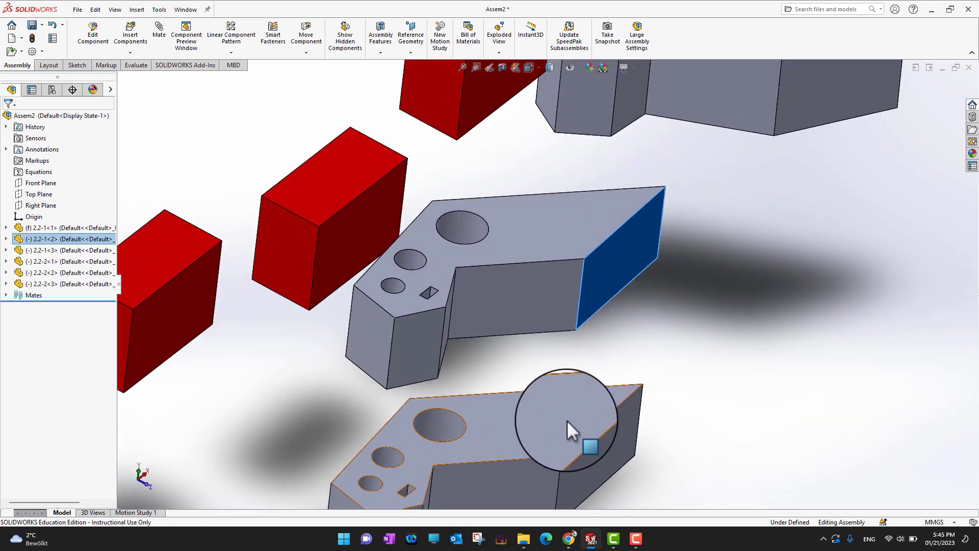
pyautogui.moveTo(566, 428); pyautogui.dragTo(778, 380, button='middle')
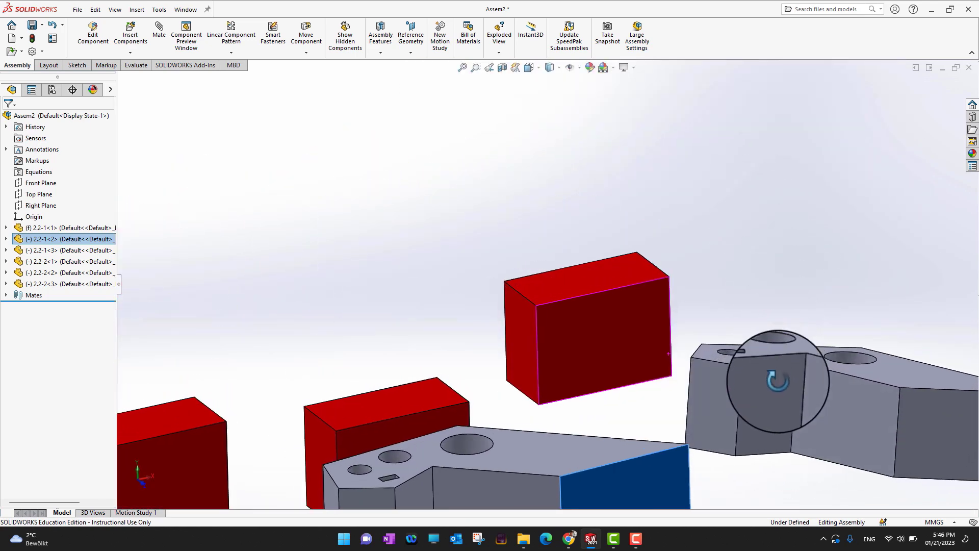
pyautogui.scroll(4, 781, 383)
pyautogui.moveTo(700, 439); pyautogui.dragTo(695, 465, button='middle')
pyautogui.click(706, 439)
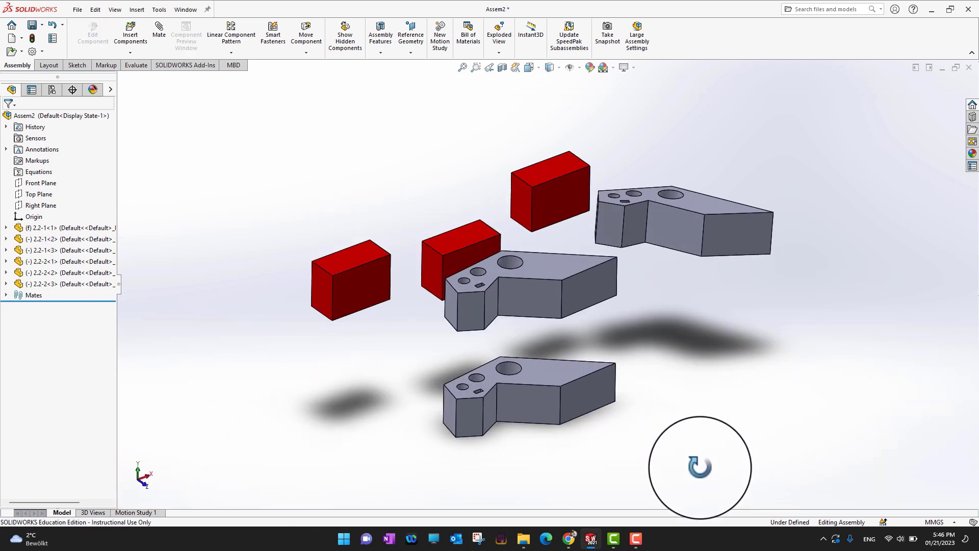
pyautogui.click(556, 375)
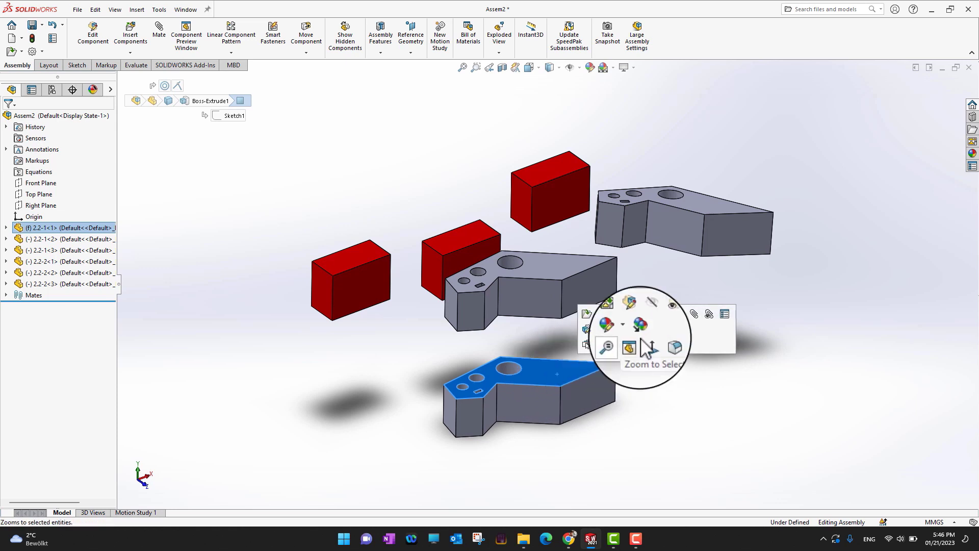
pyautogui.click(692, 315)
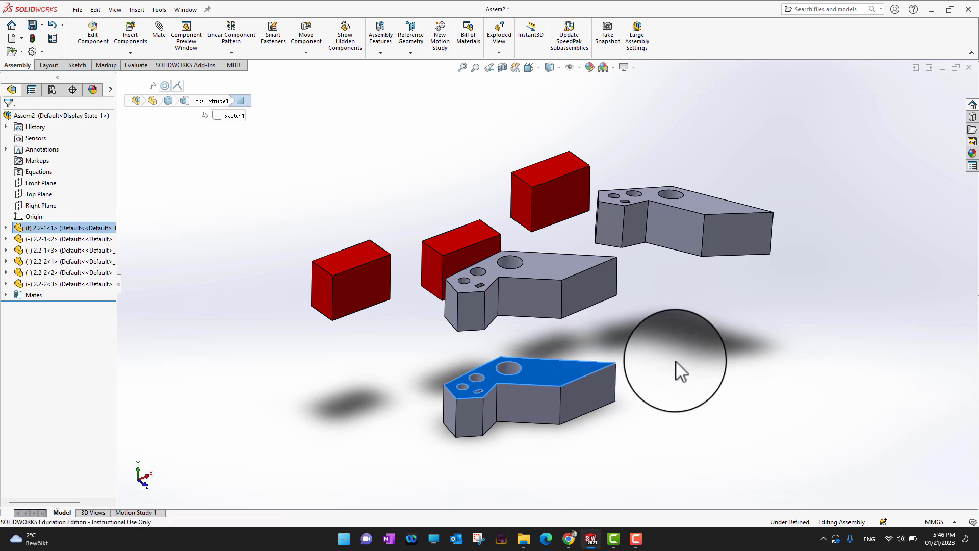
pyautogui.moveTo(670, 313); pyautogui.dragTo(427, 204, button='middle')
pyautogui.click(545, 173)
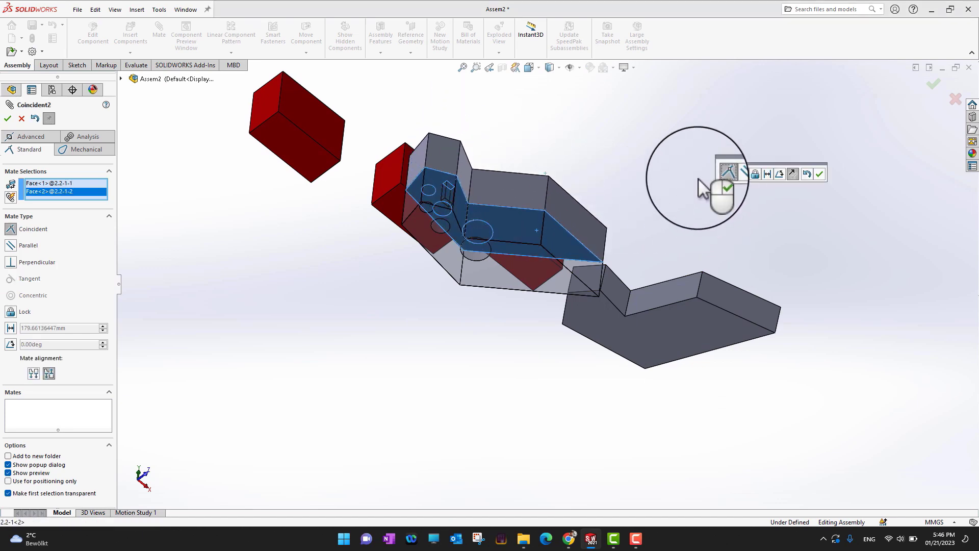
pyautogui.moveTo(699, 181); pyautogui.dragTo(649, 206, button='middle')
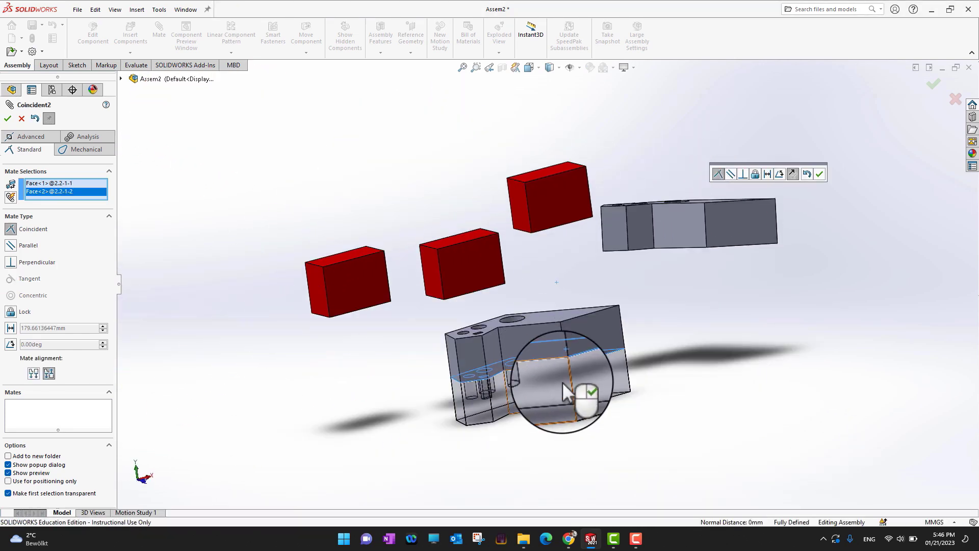
pyautogui.click(8, 121)
pyautogui.moveTo(605, 423); pyautogui.dragTo(533, 465, button='middle')
pyautogui.click(530, 352)
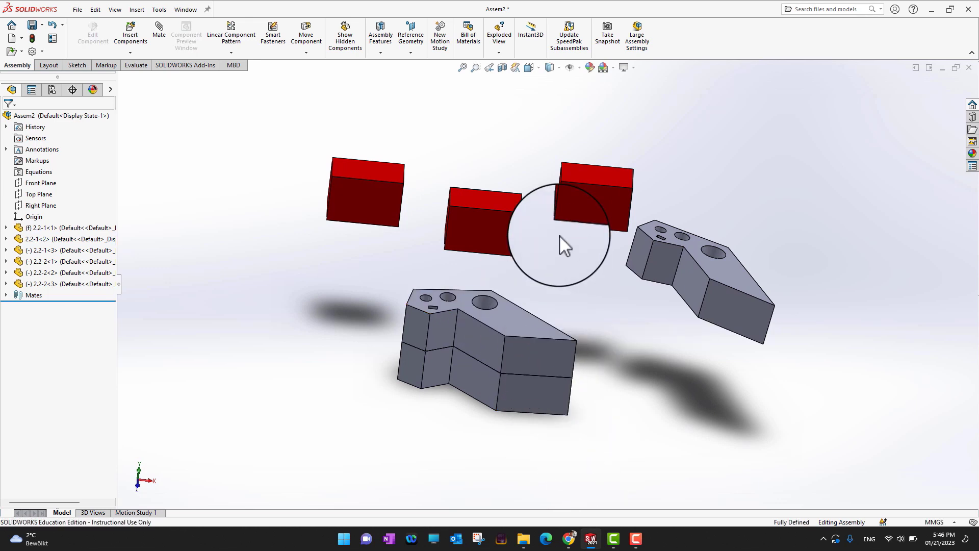
pyautogui.click(363, 366)
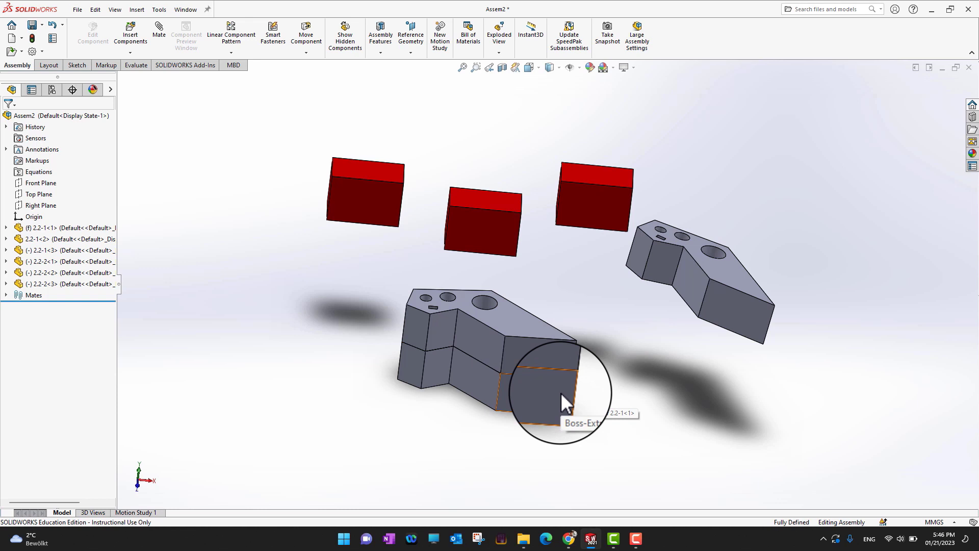
pyautogui.moveTo(629, 365)
pyautogui.mouseDown(button='middle')
pyautogui.moveTo(632, 396)
pyautogui.moveTo(600, 374)
pyautogui.moveTo(623, 365)
pyautogui.mouseUp(button='middle')
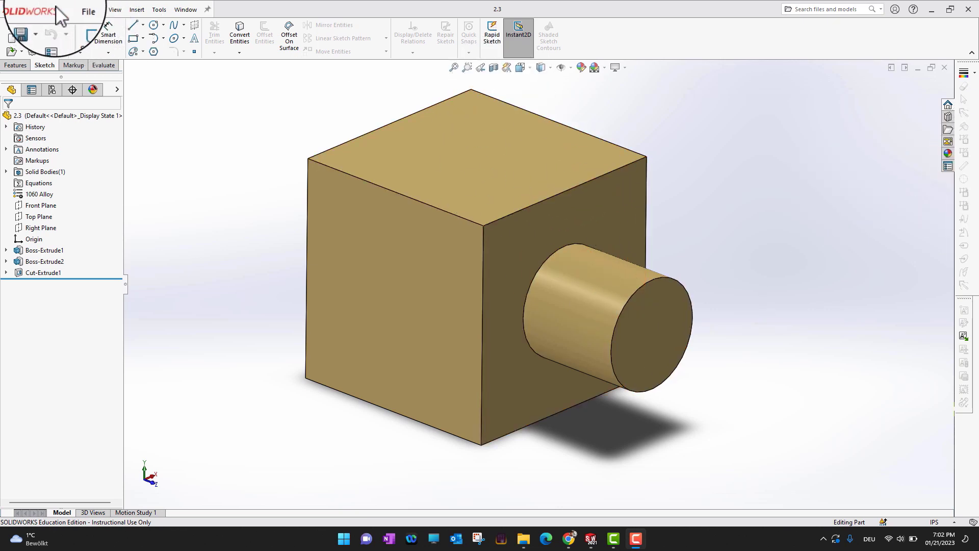
# Make a new drawing from part 2.3 using the Drawing template on an A3 (ISO) sheet
pyautogui.click(78, 9)
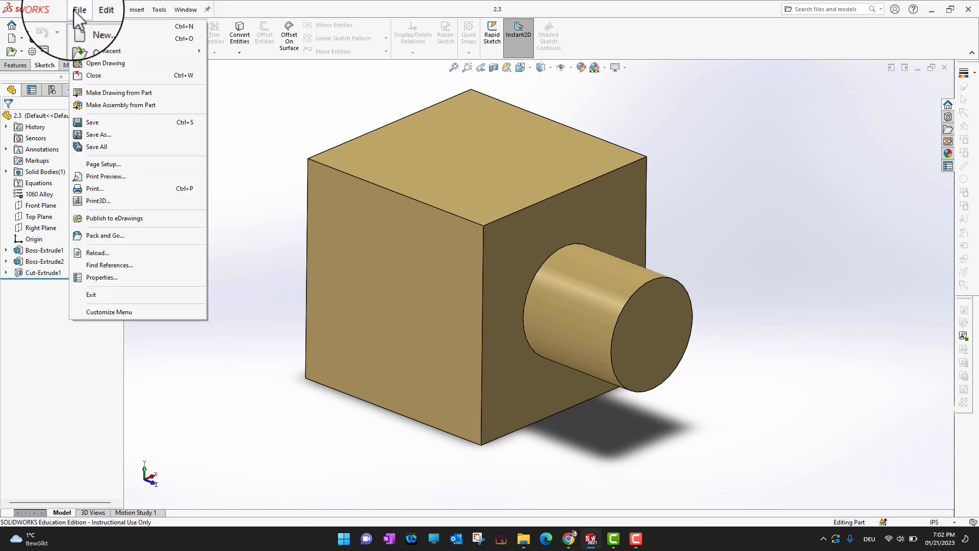
pyautogui.click(102, 97)
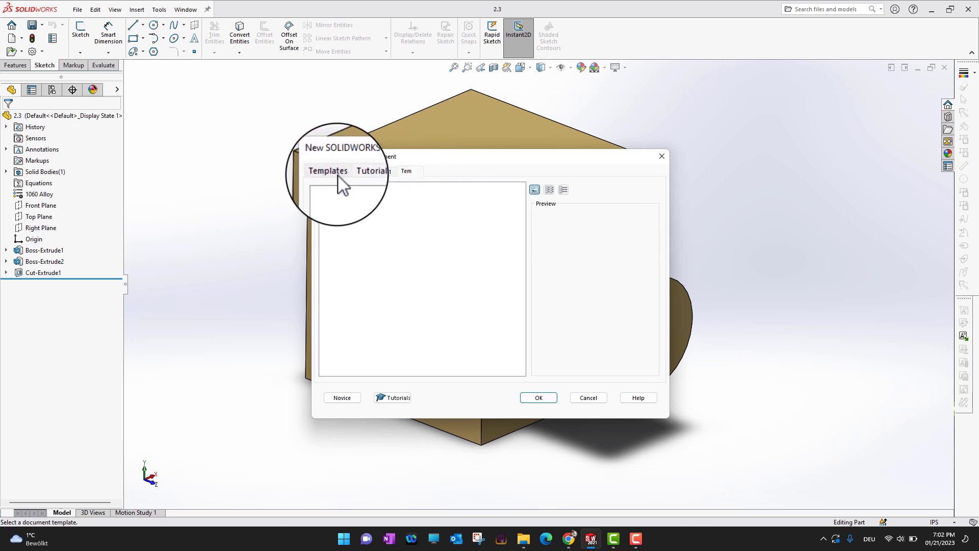
pyautogui.click(342, 397)
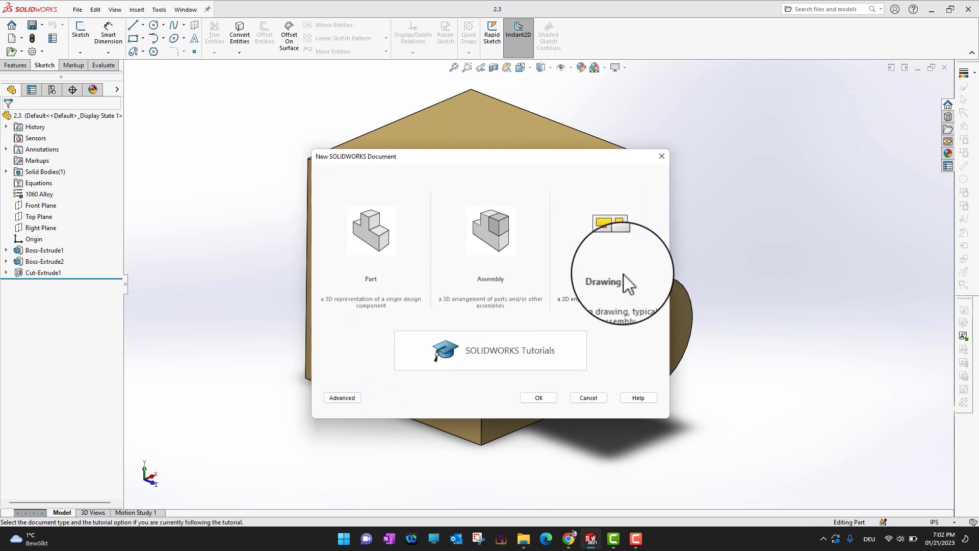
pyautogui.click(617, 246)
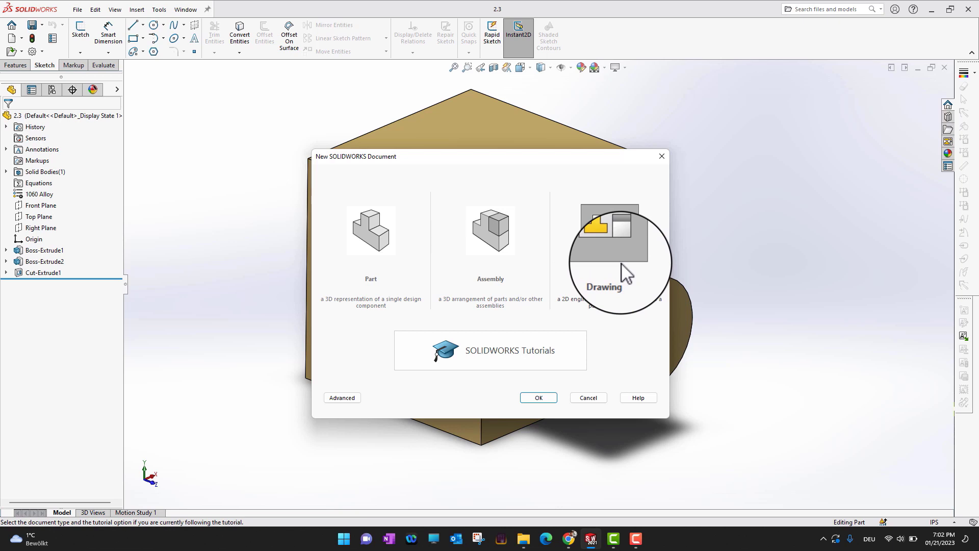
pyautogui.click(539, 398)
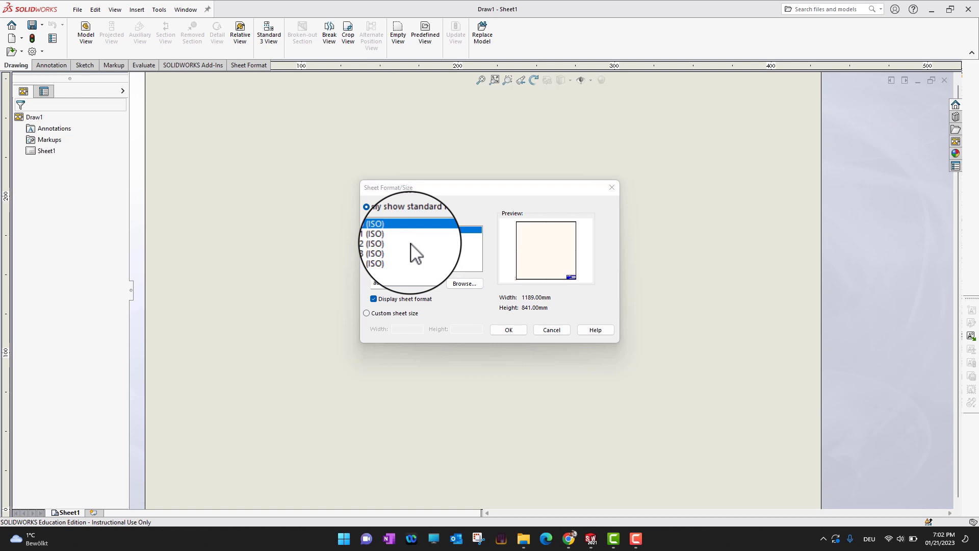
pyautogui.click(383, 250)
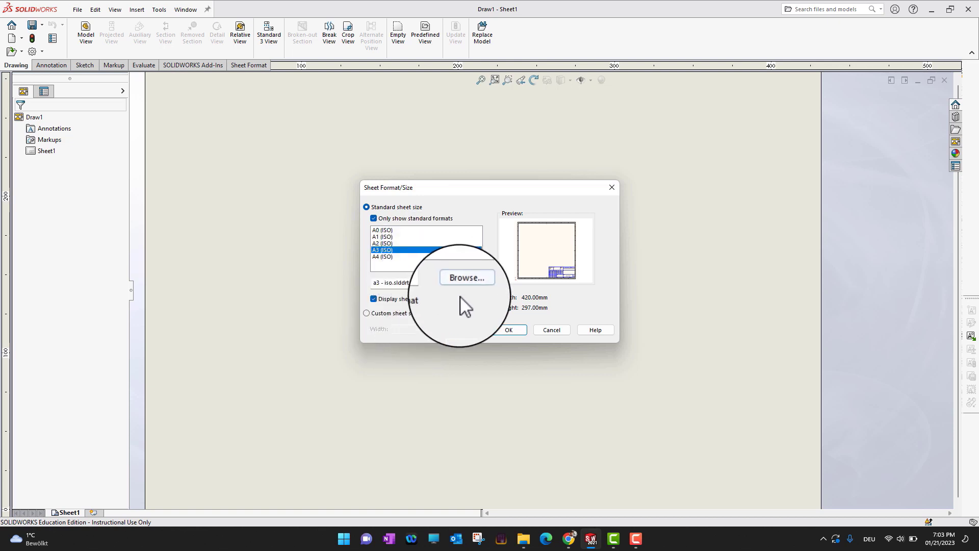
pyautogui.click(499, 332)
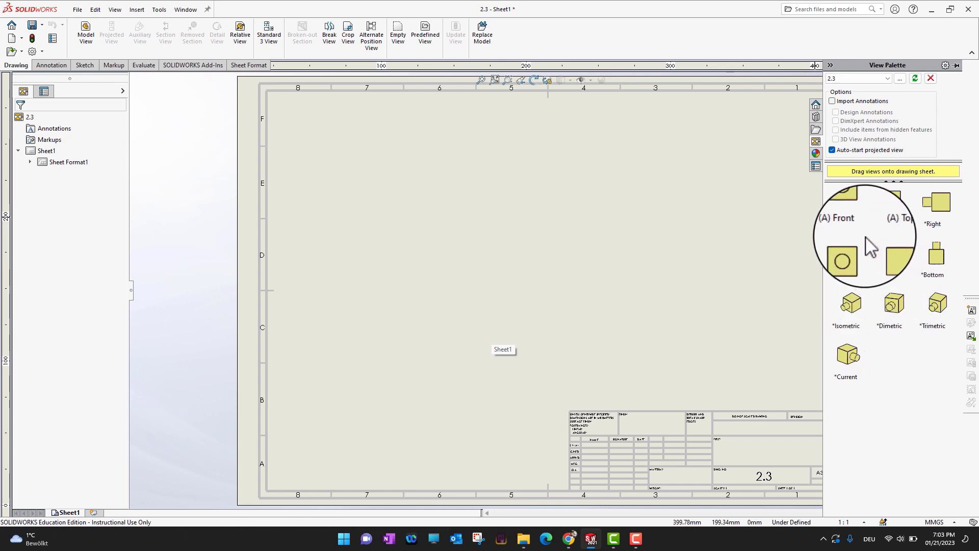
# Place the front view on the sheet and project right, isometric and top views from it
pyautogui.moveTo(847, 207)
pyautogui.mouseDown()
pyautogui.moveTo(449, 237)
pyautogui.moveTo(451, 228)
pyautogui.moveTo(862, 217)
pyautogui.moveTo(852, 209)
pyautogui.moveTo(748, 219)
pyautogui.moveTo(348, 286)
pyautogui.moveTo(400, 298)
pyautogui.mouseUp()
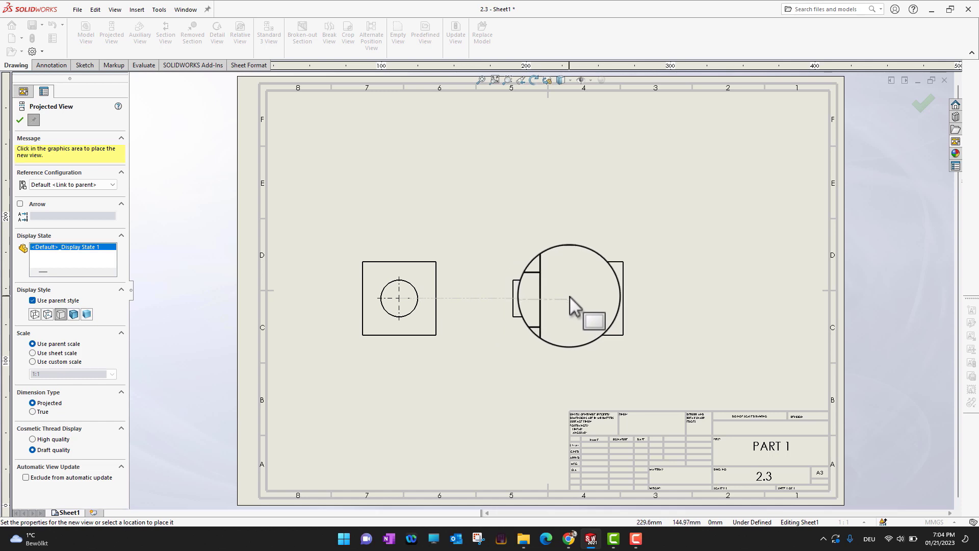
pyautogui.click(570, 295)
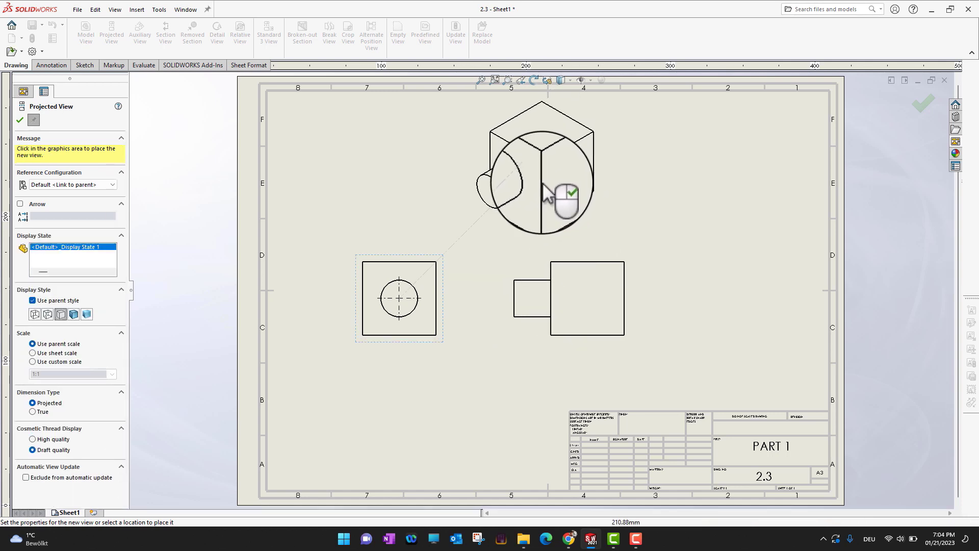
pyautogui.click(544, 182)
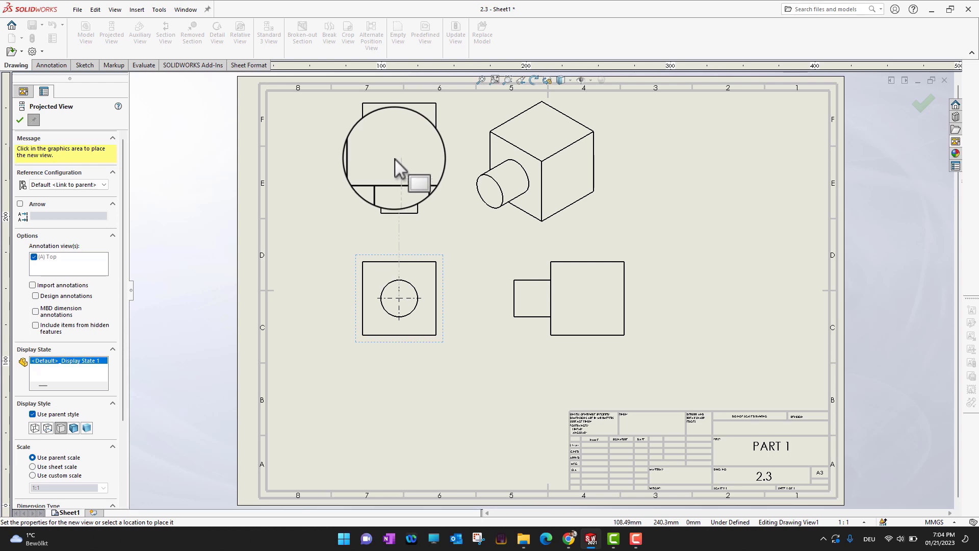
pyautogui.click(395, 158)
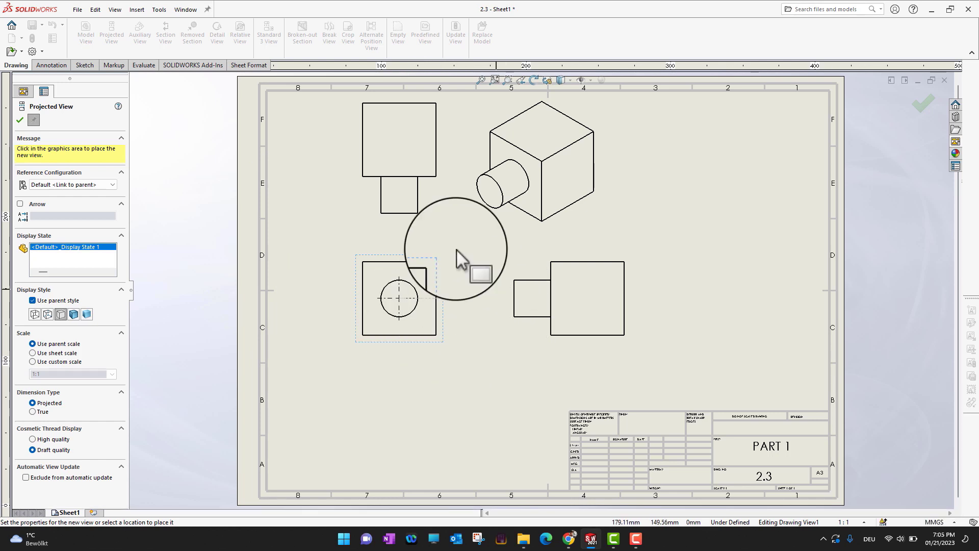
pyautogui.click(528, 363)
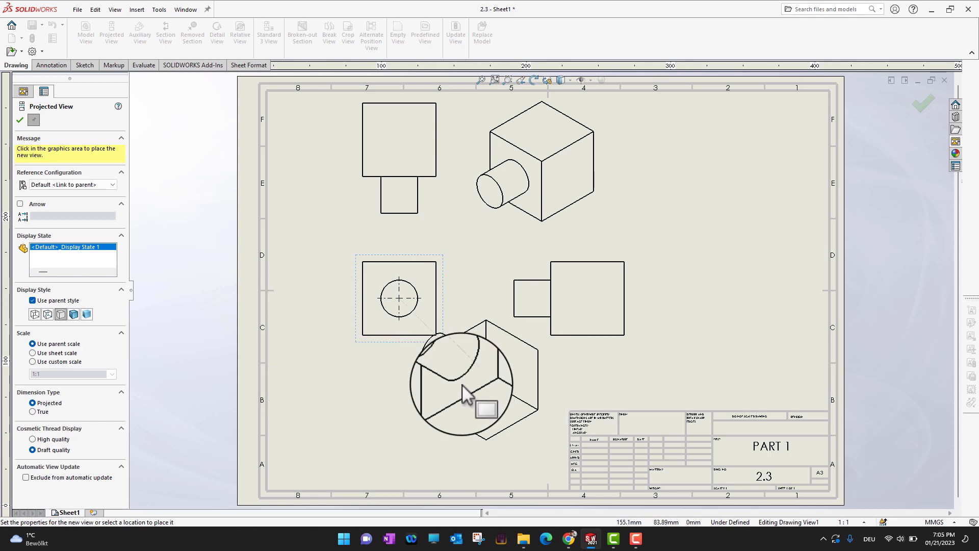
pyautogui.press('Escape')
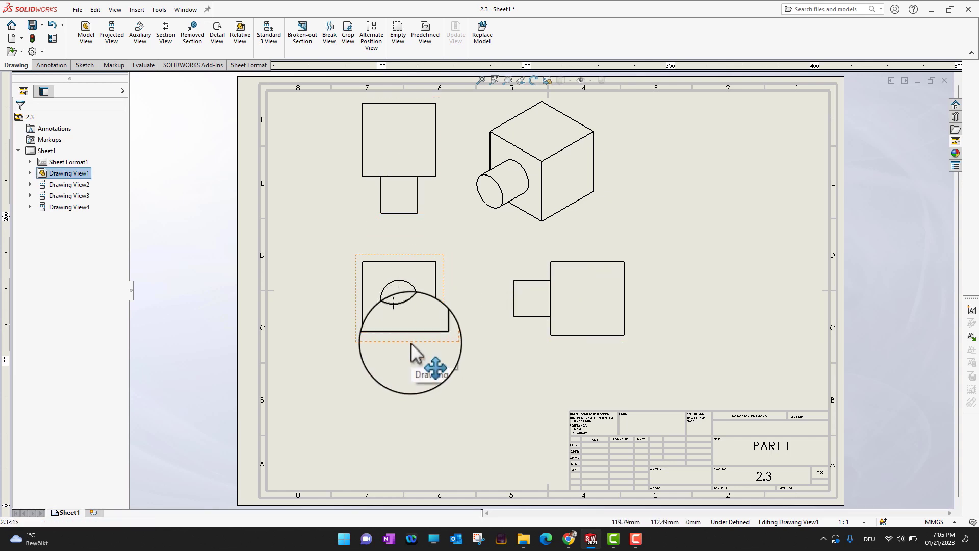
# Move the front view lower on the sheet and set its display style to Shaded With Edges
pyautogui.moveTo(410, 343)
pyautogui.mouseDown()
pyautogui.moveTo(446, 352)
pyautogui.moveTo(402, 352)
pyautogui.moveTo(406, 369)
pyautogui.moveTo(398, 331)
pyautogui.moveTo(375, 406)
pyautogui.moveTo(439, 430)
pyautogui.moveTo(372, 413)
pyautogui.moveTo(450, 411)
pyautogui.moveTo(385, 411)
pyautogui.moveTo(356, 384)
pyautogui.moveTo(369, 334)
pyautogui.moveTo(396, 407)
pyautogui.moveTo(387, 332)
pyautogui.moveTo(399, 370)
pyautogui.moveTo(383, 383)
pyautogui.mouseUp()
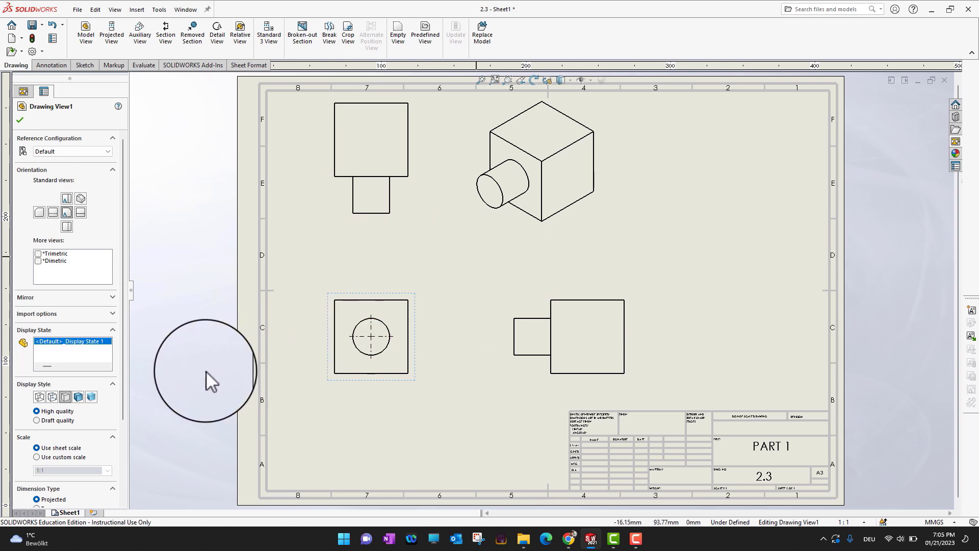
pyautogui.click(78, 397)
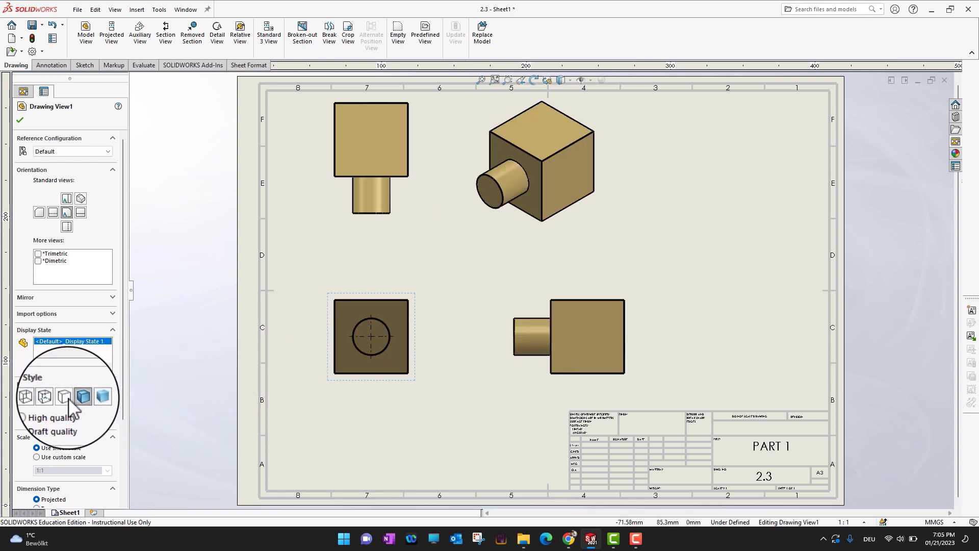
# Change the front view's display style back to Hidden Lines Removed
pyautogui.click(64, 396)
pyautogui.click(74, 397)
pyautogui.click(64, 397)
pyautogui.click(76, 397)
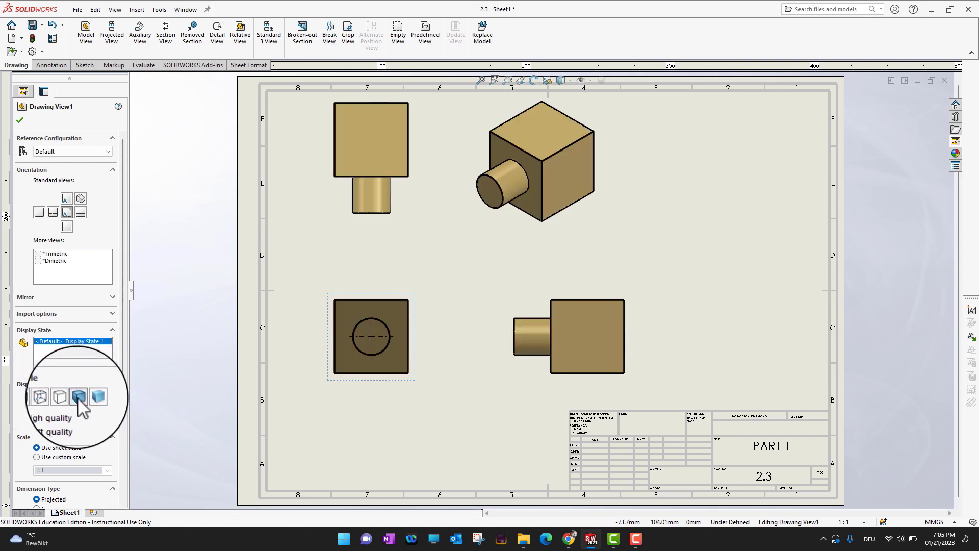
pyautogui.click(65, 397)
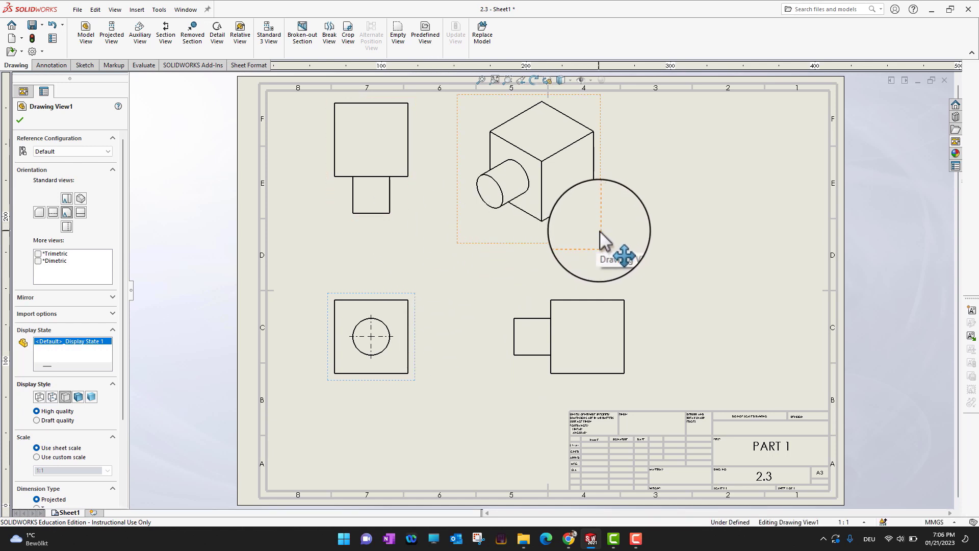
# Select the isometric view, turn off Use parent style and set its display style to Shaded With Edges
pyautogui.click(603, 238)
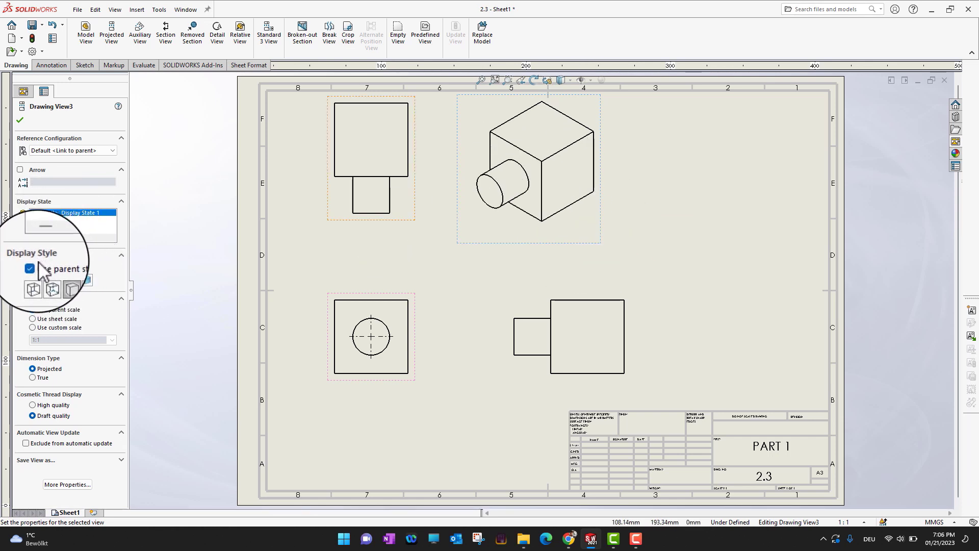
pyautogui.click(40, 266)
pyautogui.click(76, 281)
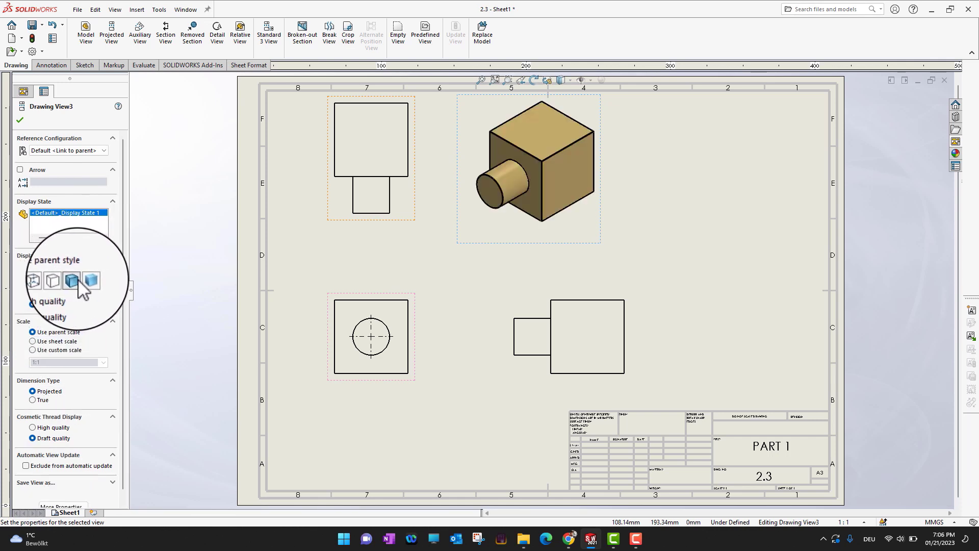
pyautogui.click(20, 120)
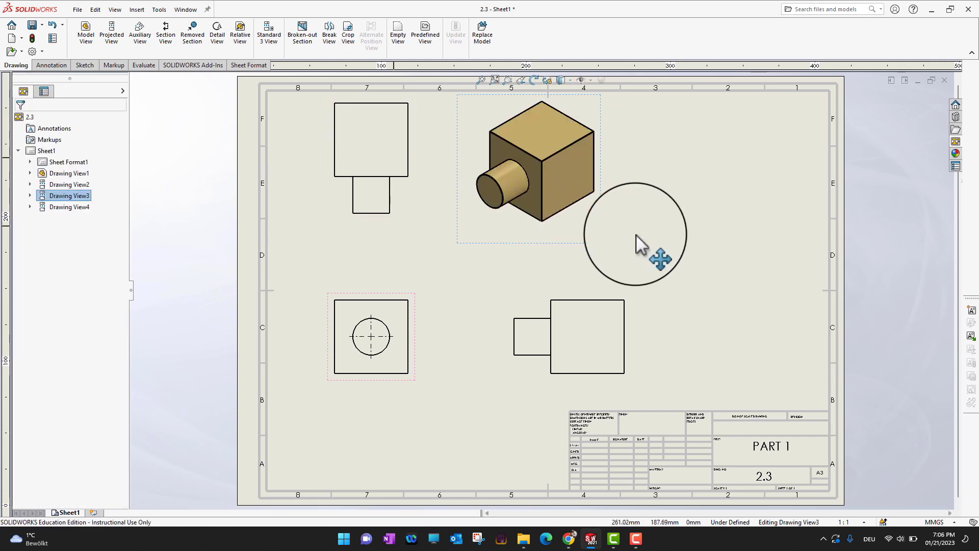
# Move the top view and the front view slightly lower on the sheet
pyautogui.click(665, 237)
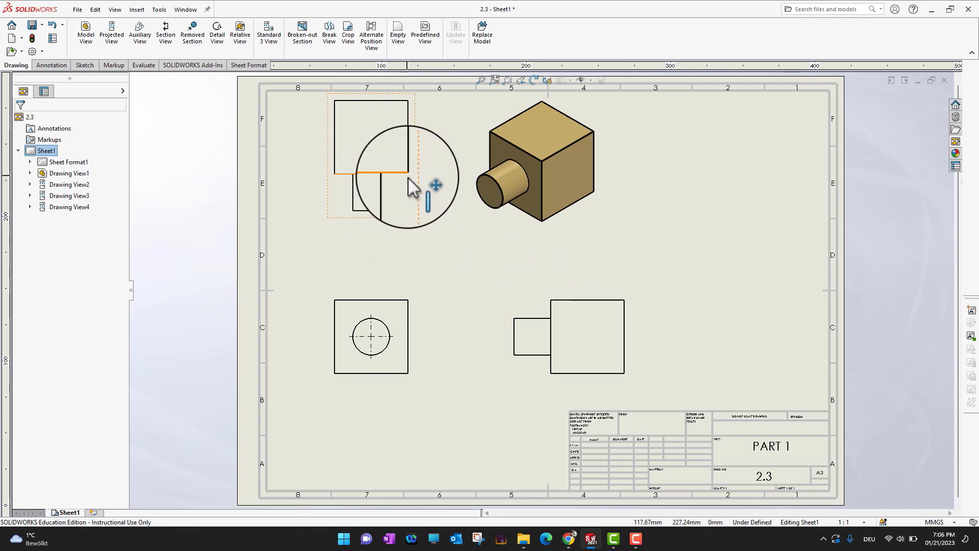
pyautogui.moveTo(414, 186); pyautogui.dragTo(414, 222)
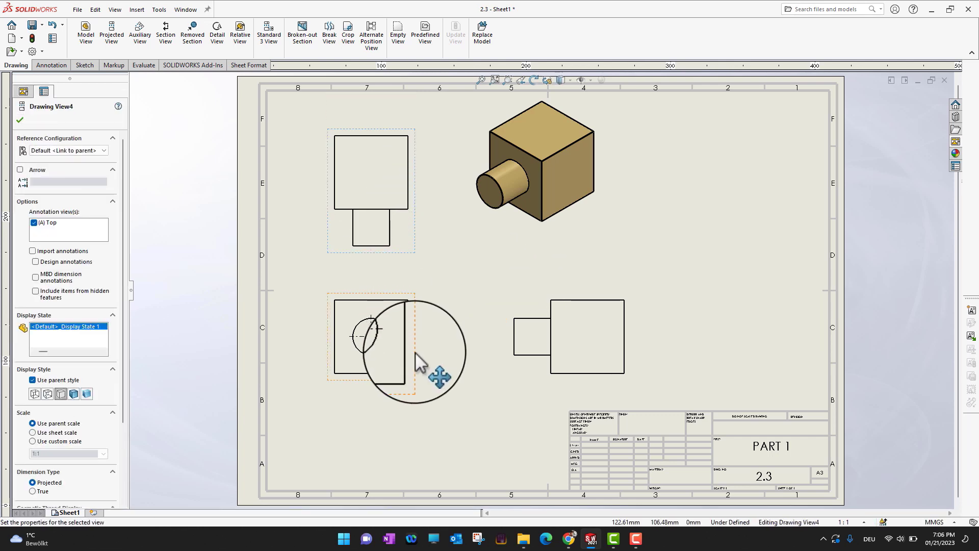
pyautogui.moveTo(415, 374); pyautogui.dragTo(415, 390)
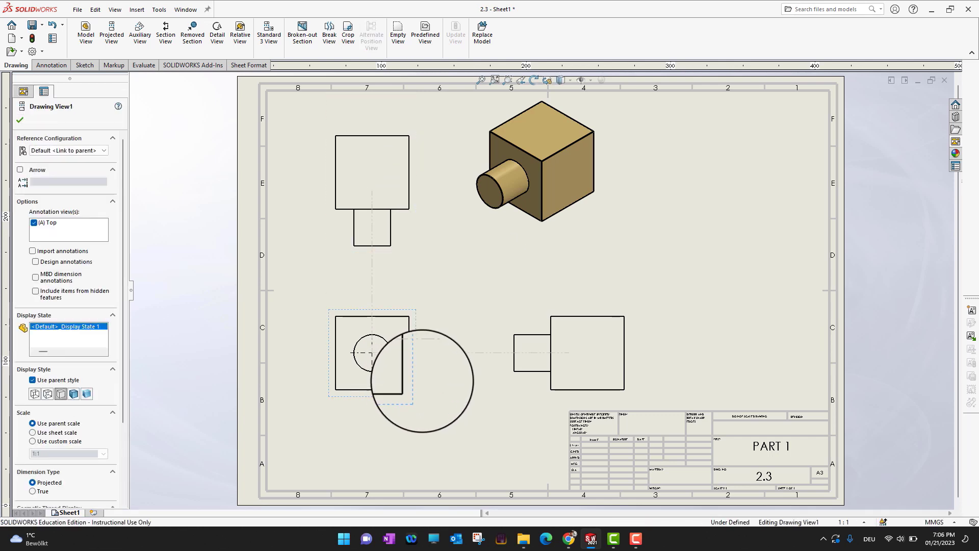
pyautogui.click(19, 119)
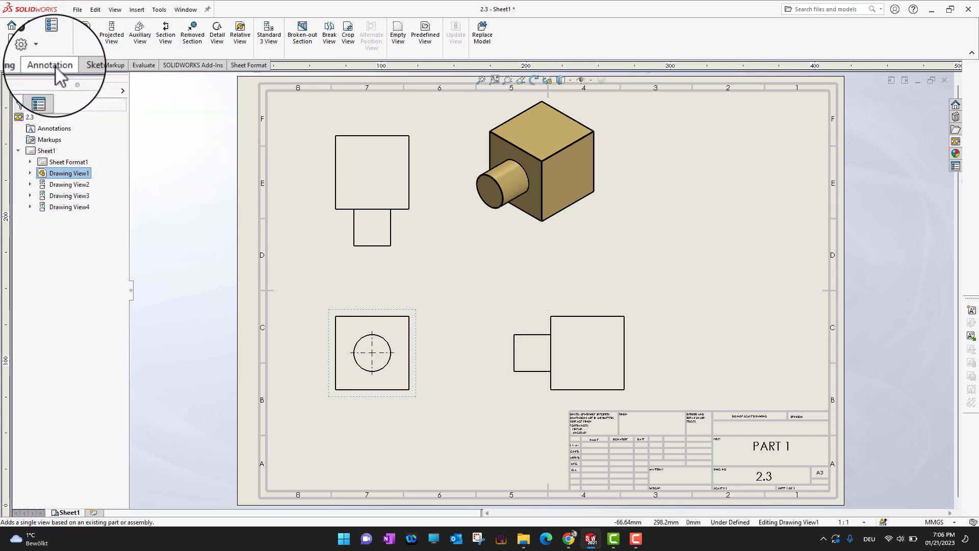
# Start Smart Dimension and dimension the front view's width between its left and right edges, placed above the view
pyautogui.click(40, 66)
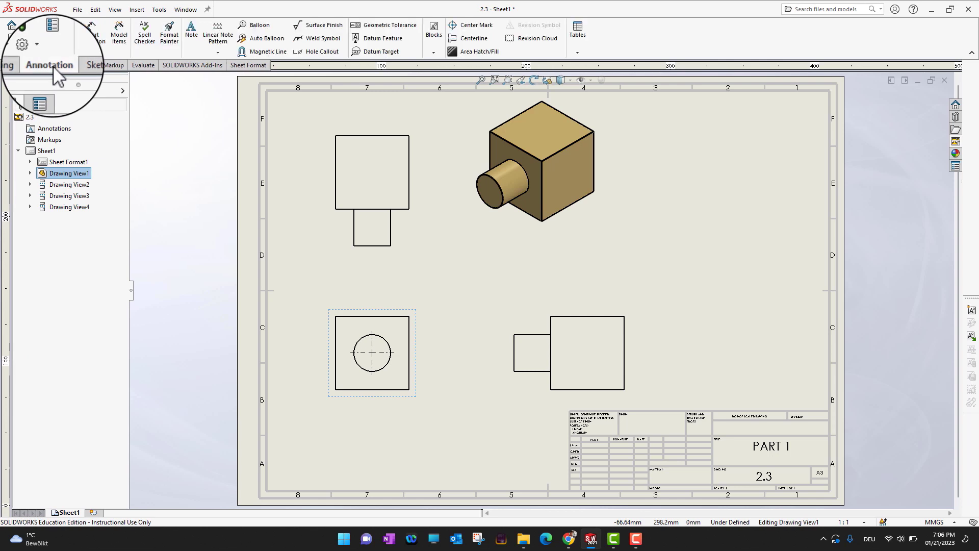
pyautogui.click(91, 34)
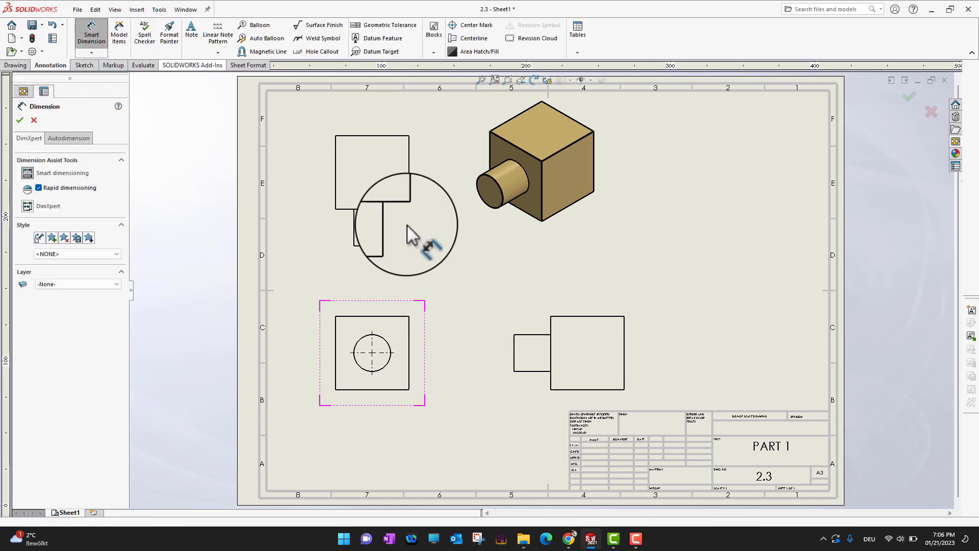
pyautogui.scroll(-1, 378, 293)
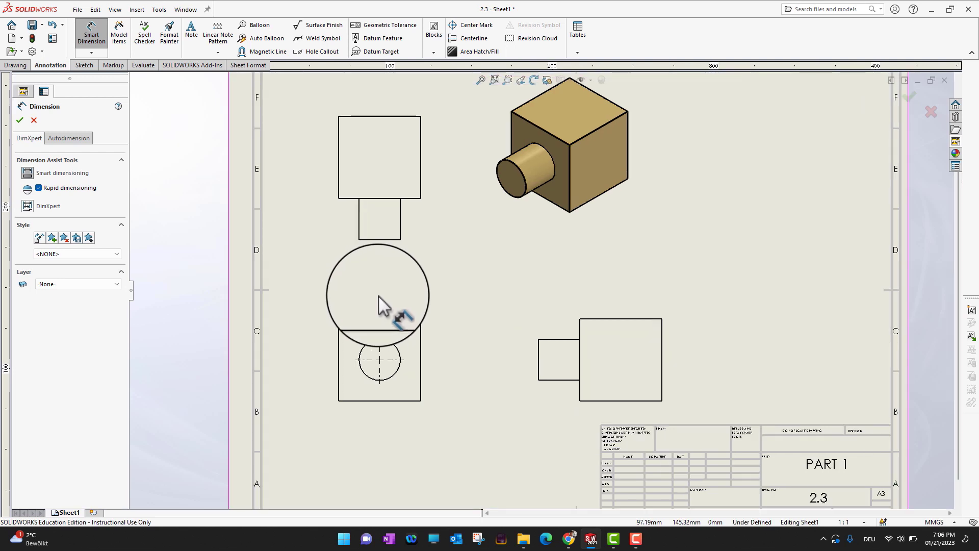
pyautogui.scroll(-1, 378, 295)
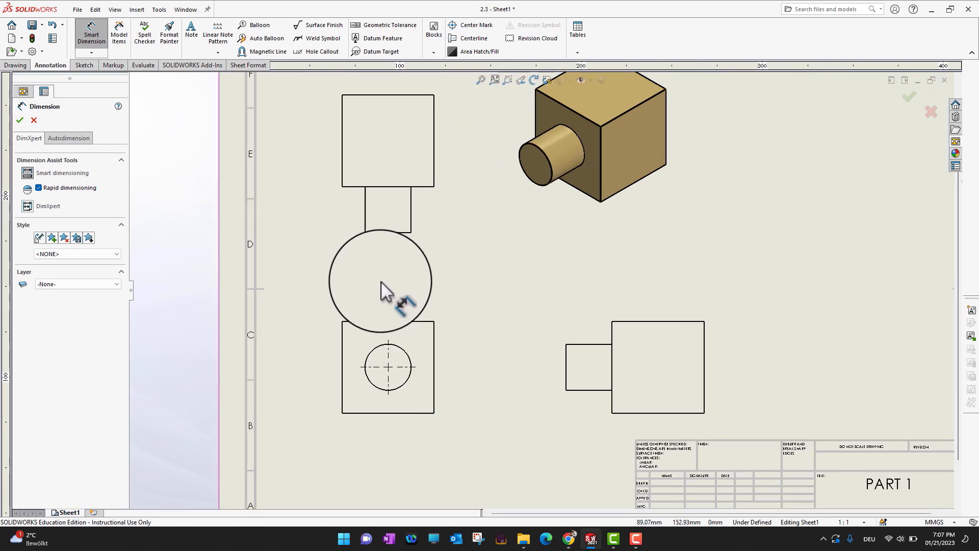
pyautogui.scroll(-2, 382, 282)
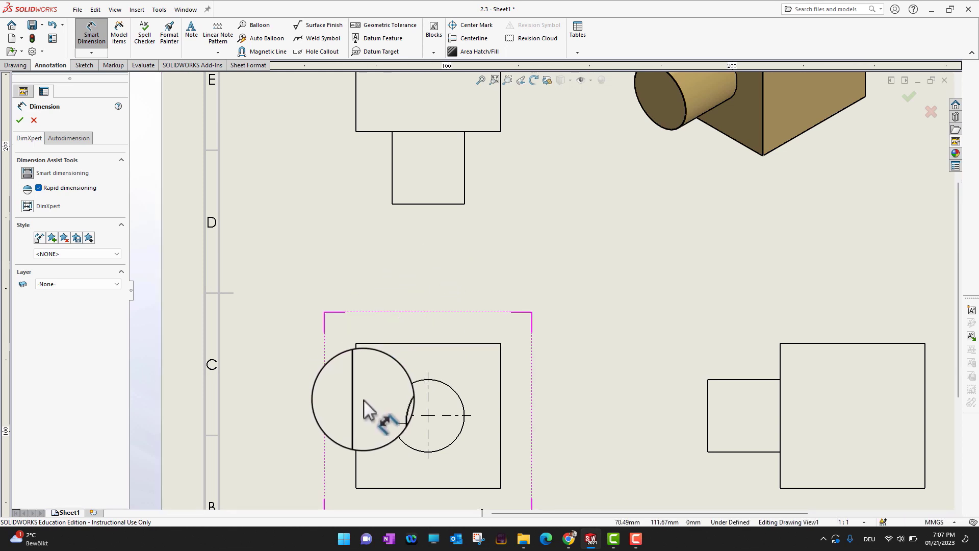
pyautogui.click(356, 403)
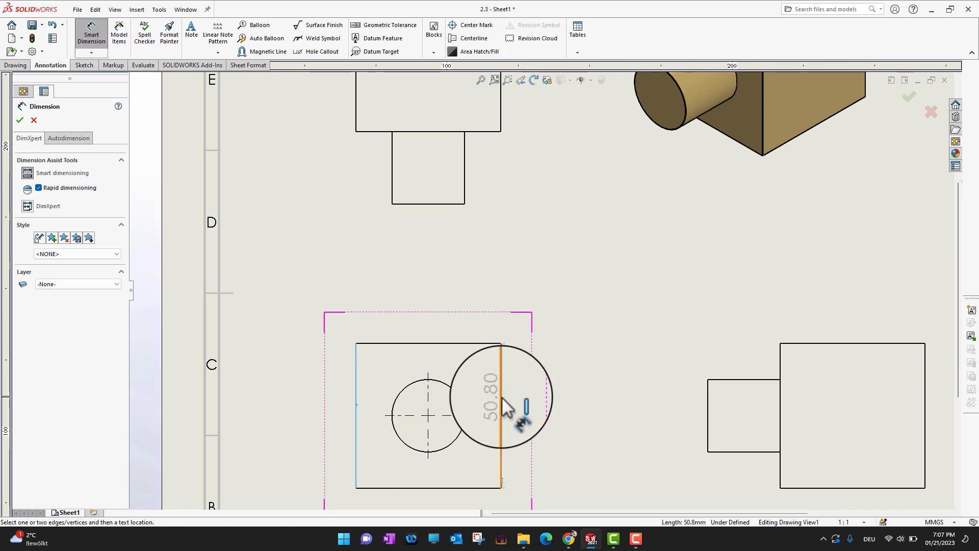
pyautogui.click(501, 402)
pyautogui.click(426, 277)
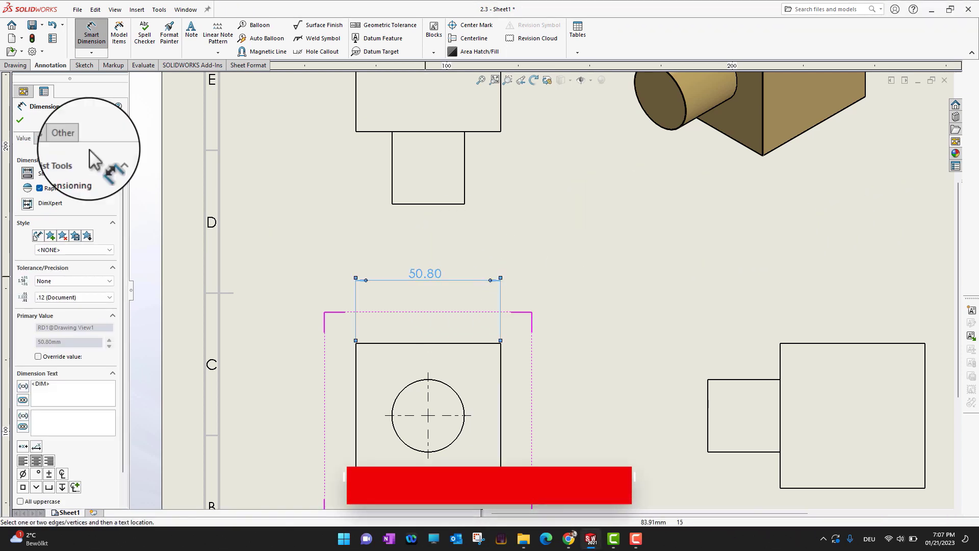
# Dimension the front view's height between its top and bottom edges, placed to the right
pyautogui.click(441, 344)
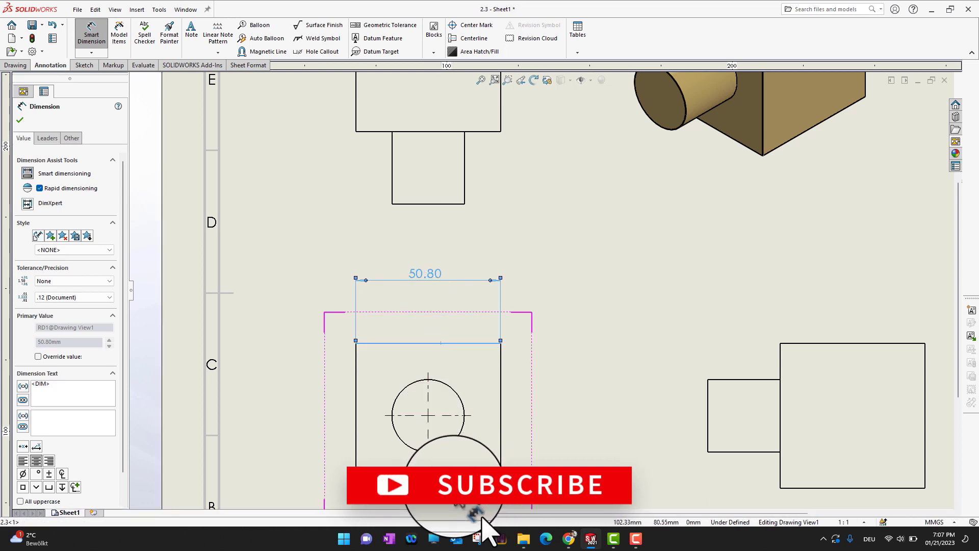
pyautogui.click(454, 487)
pyautogui.click(563, 423)
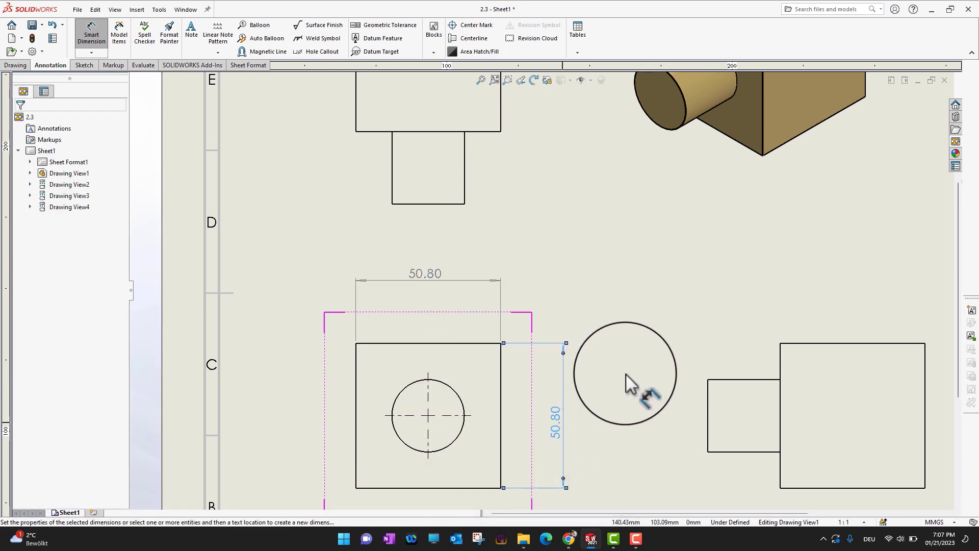
# Dimension the right view's overall length and the block's length, both placed above the view
pyautogui.scroll(3, 632, 364)
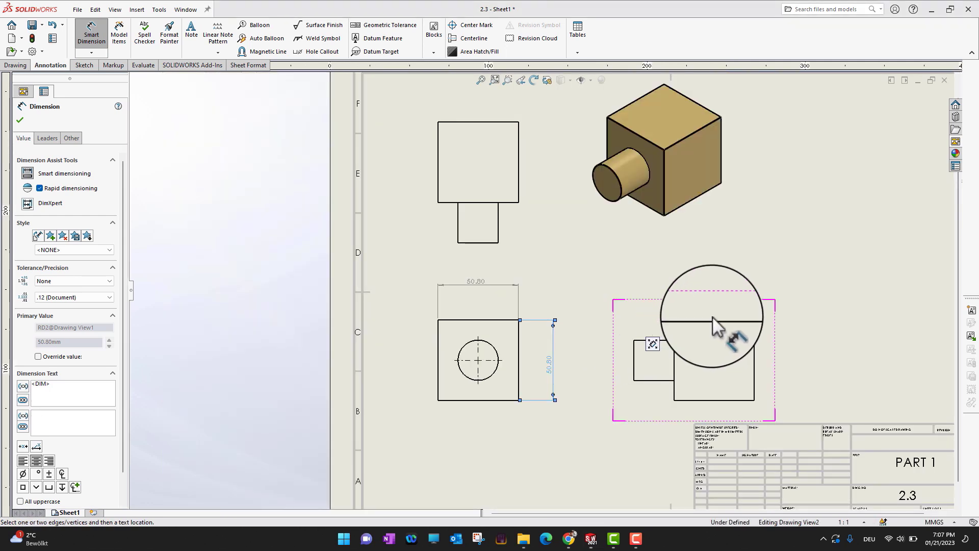
pyautogui.click(635, 358)
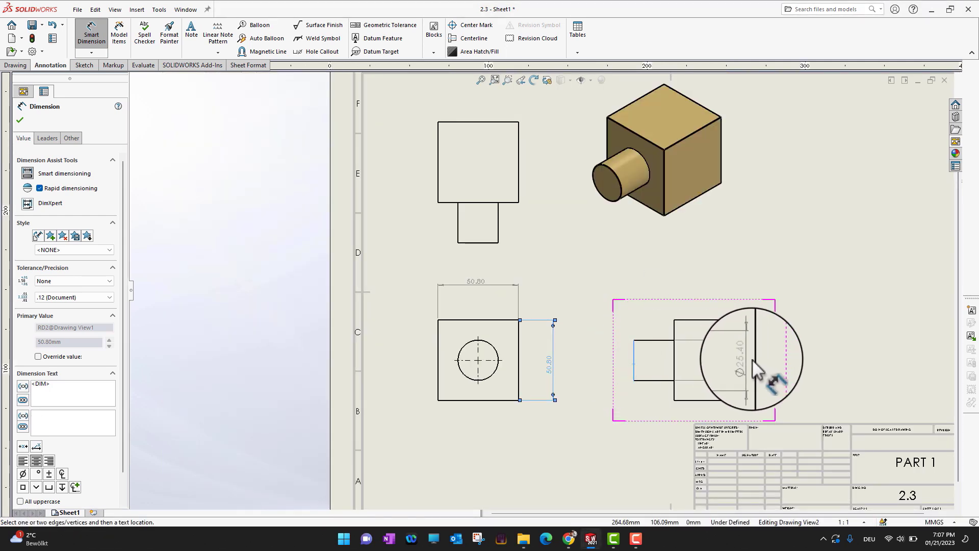
pyautogui.click(755, 363)
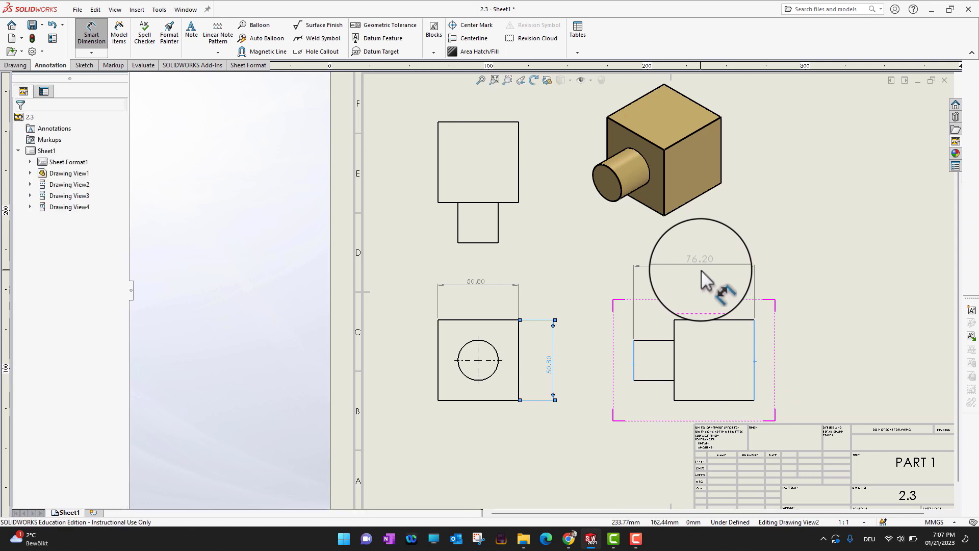
pyautogui.click(701, 270)
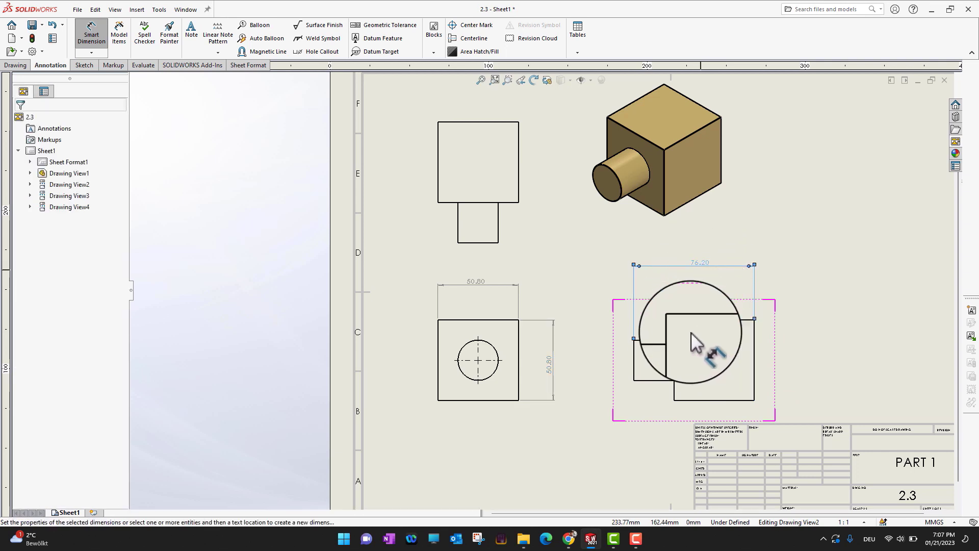
pyautogui.click(755, 360)
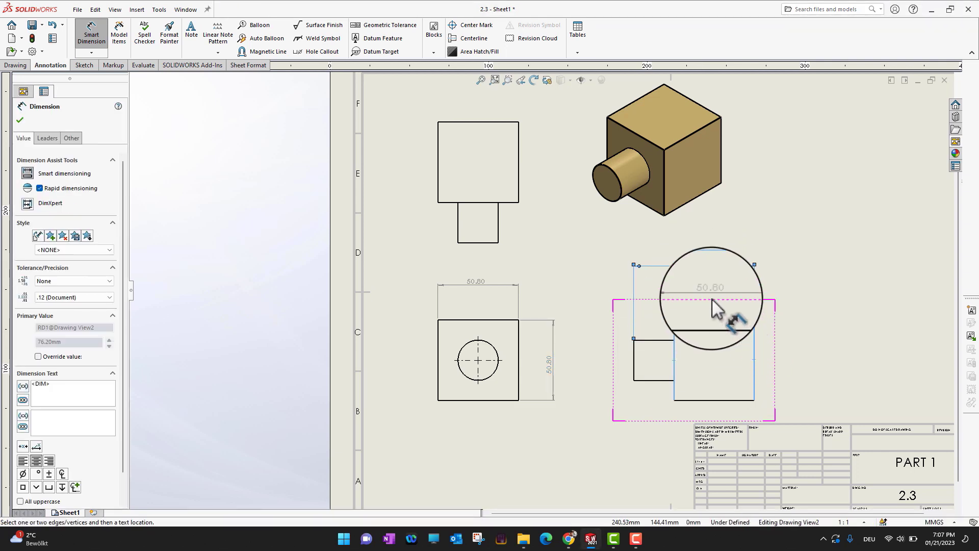
pyautogui.click(712, 285)
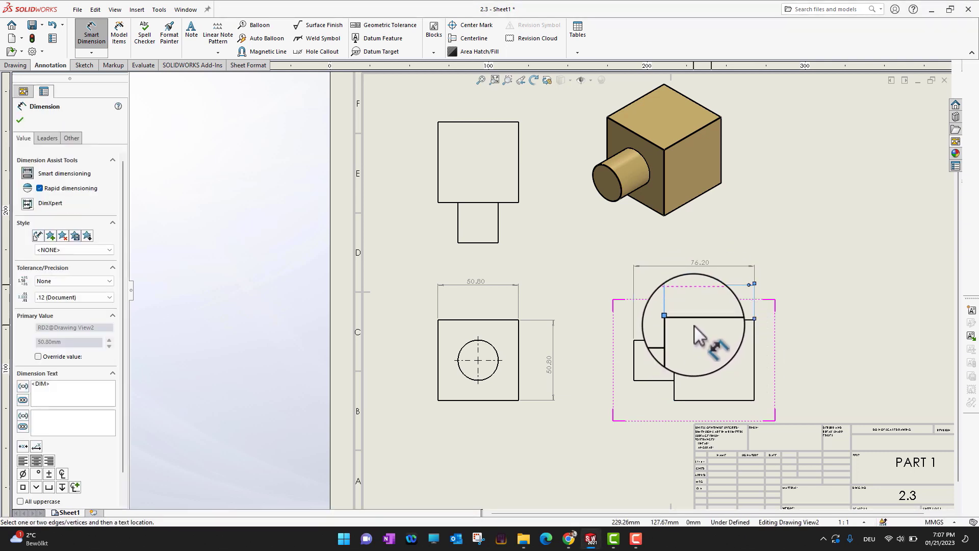
# Dimension the cylinder's offset from the block's bottom edge in the right view, placed to the left
pyautogui.click(689, 401)
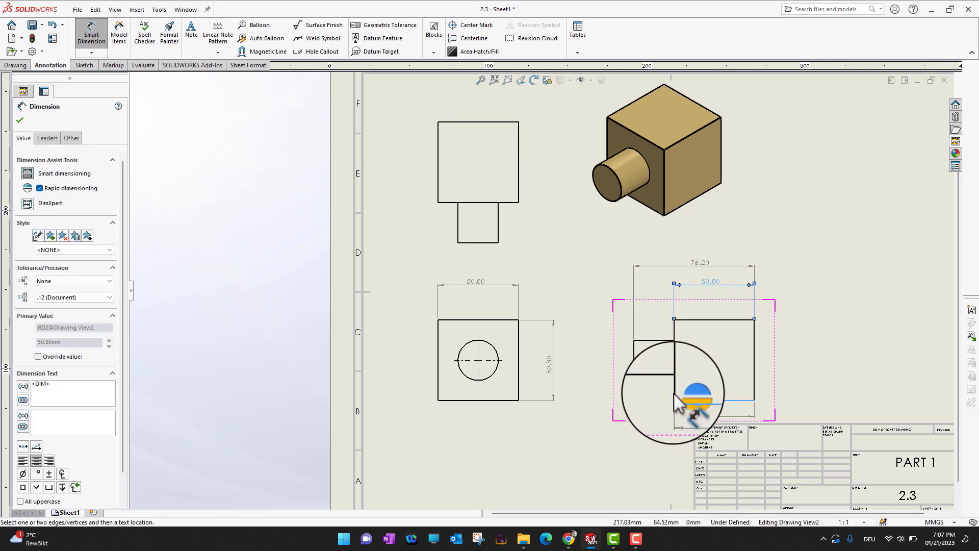
pyautogui.click(655, 381)
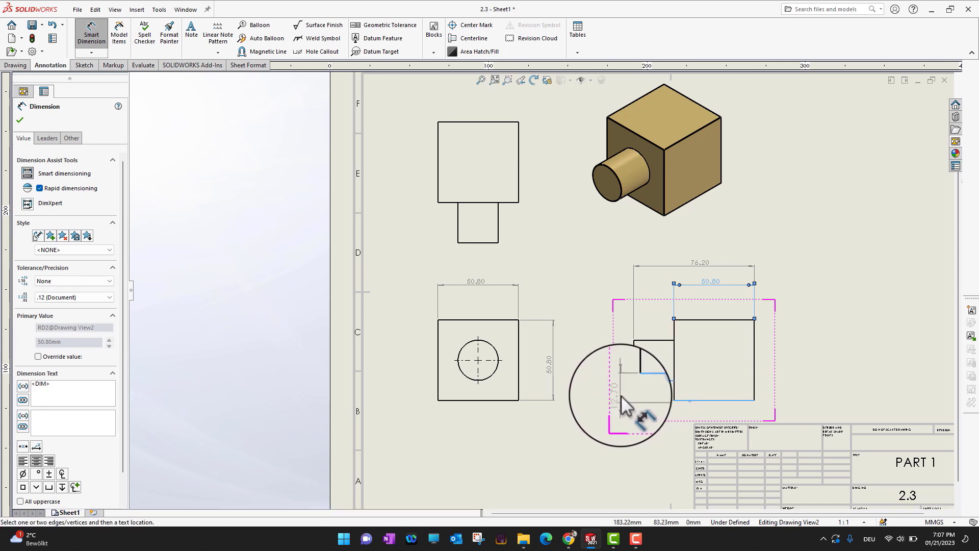
pyautogui.click(622, 397)
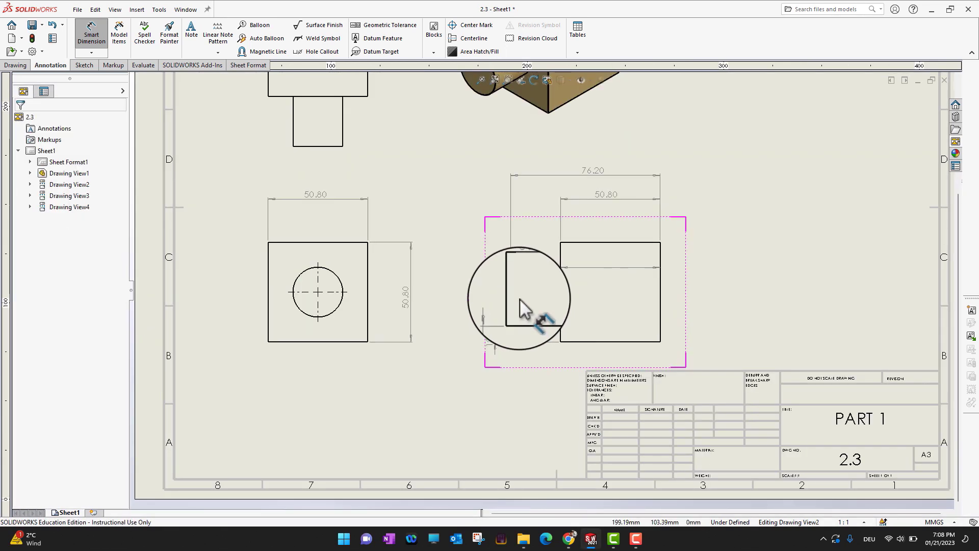
# Dimension the block's height in the right view, placed to the right, then exit and fit the sheet to the window
pyautogui.scroll(2, 553, 275)
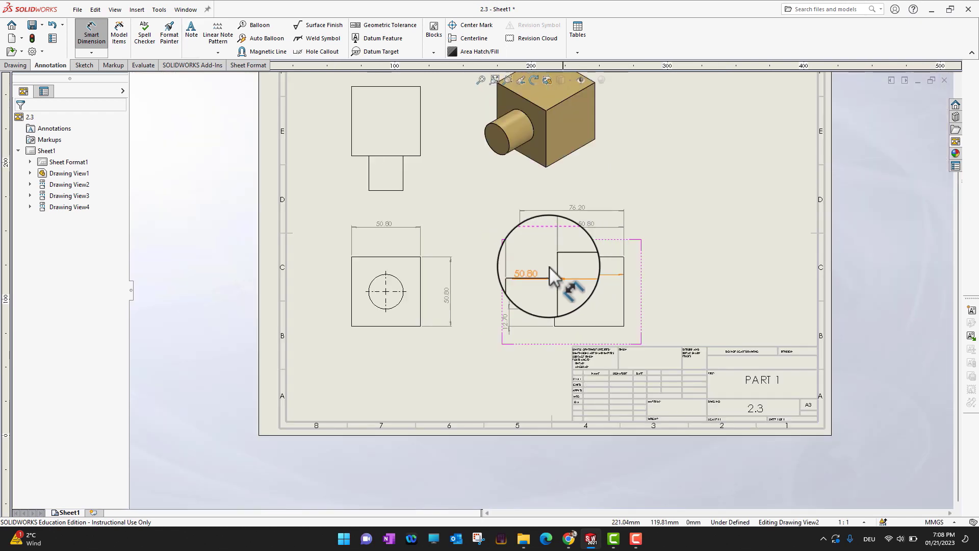
pyautogui.click(102, 45)
pyautogui.scroll(-5, 556, 283)
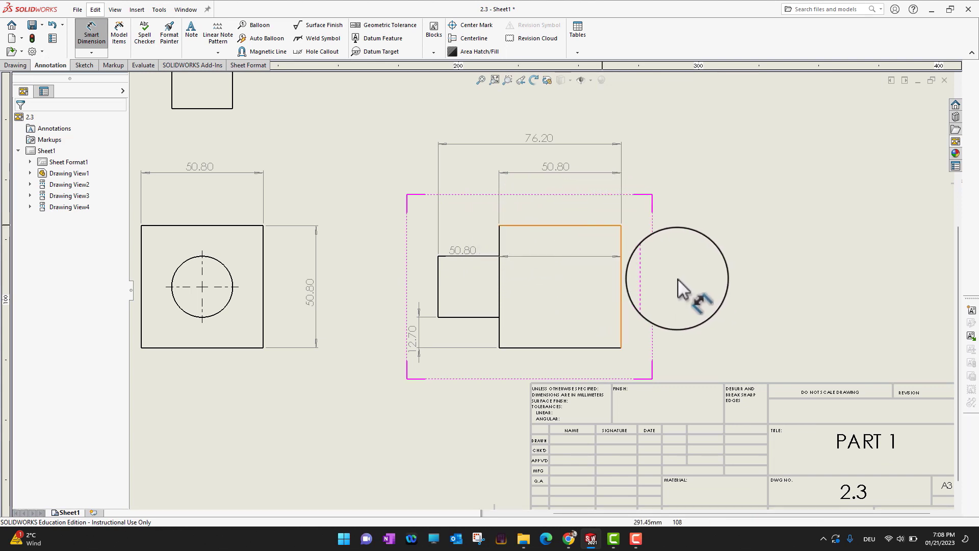
pyautogui.click(600, 348)
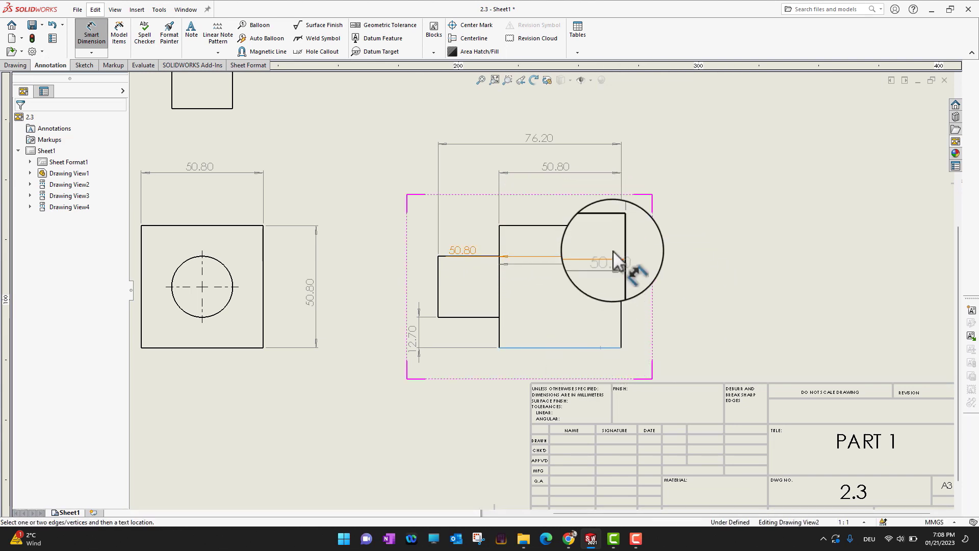
pyautogui.click(620, 240)
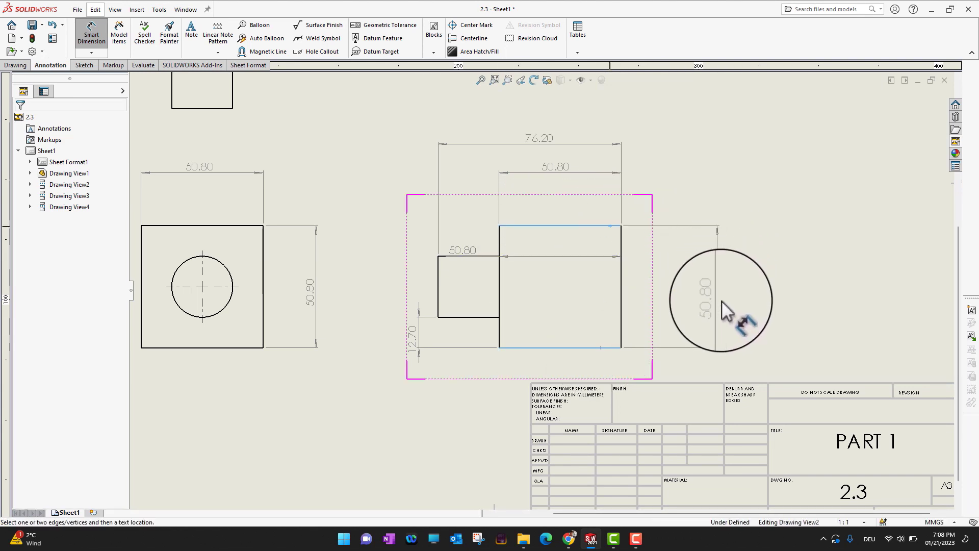
pyautogui.click(729, 293)
pyautogui.press('Escape')
pyautogui.press('f')
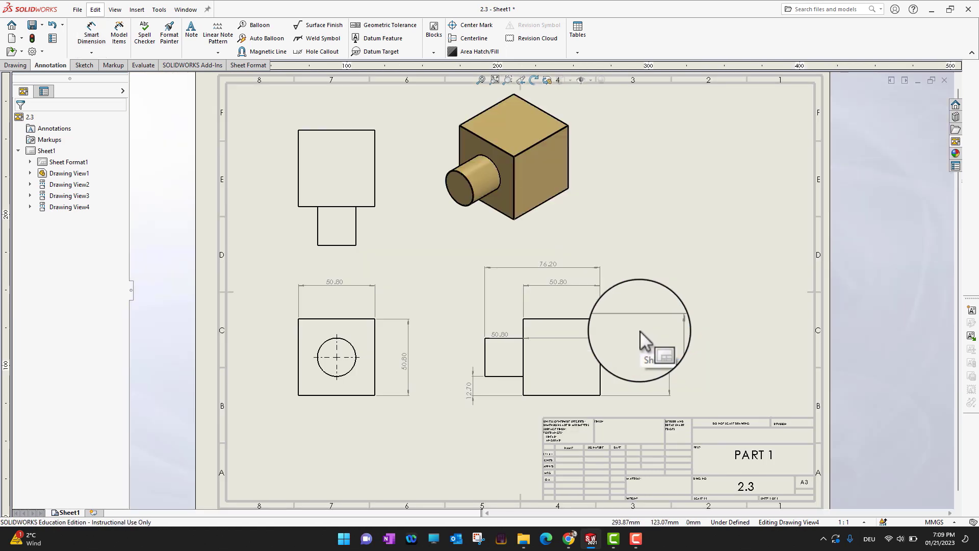
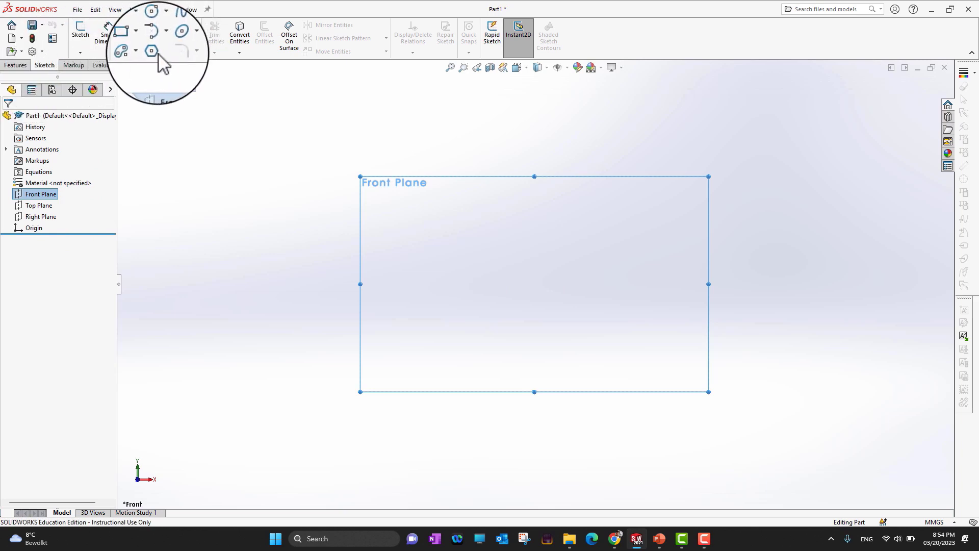
# Sketch a corner rectangle on the Front Plane
pyautogui.click(143, 44)
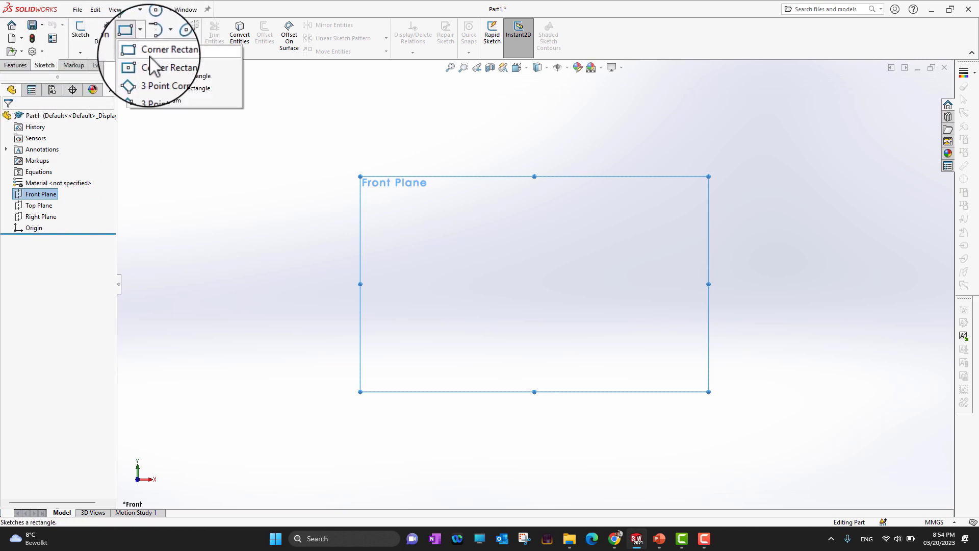
pyautogui.click(162, 51)
pyautogui.click(705, 306)
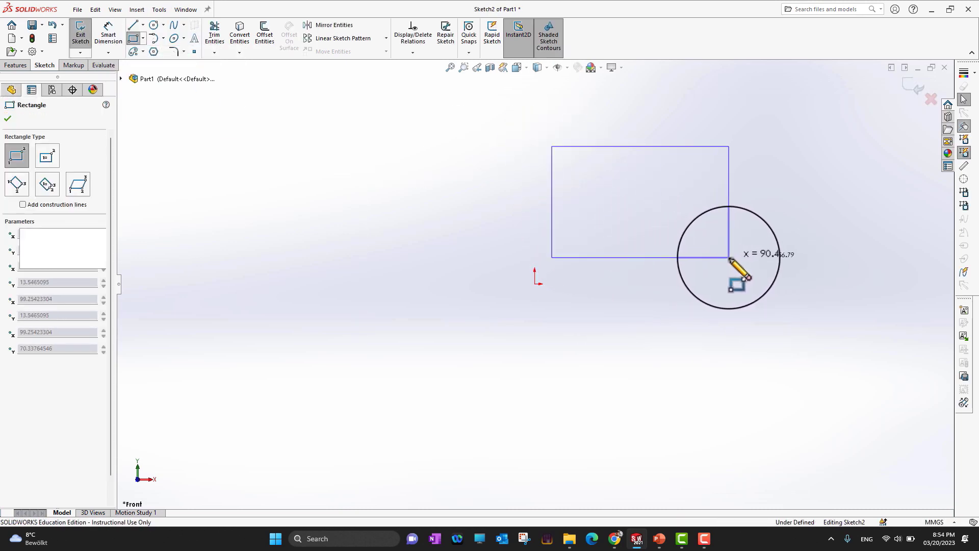
pyautogui.click(729, 258)
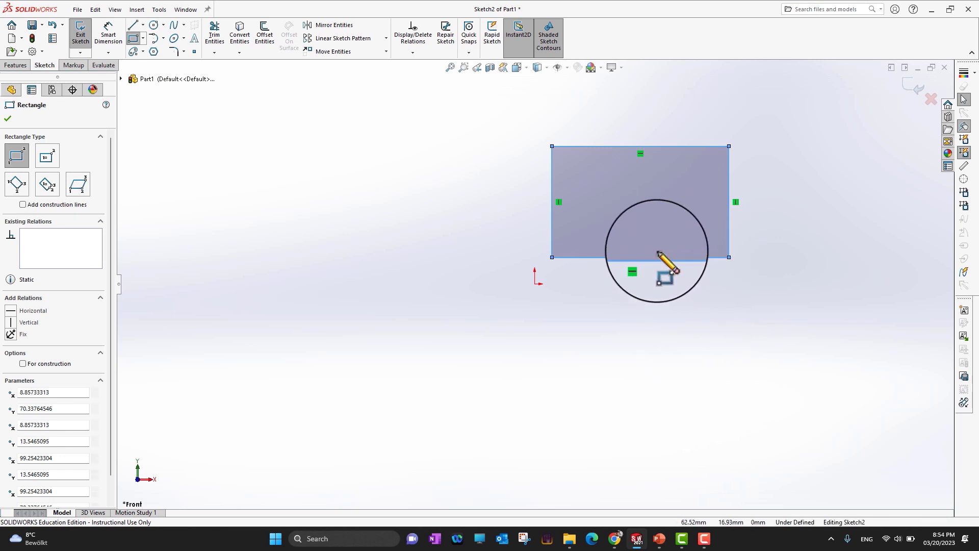
pyautogui.click(8, 117)
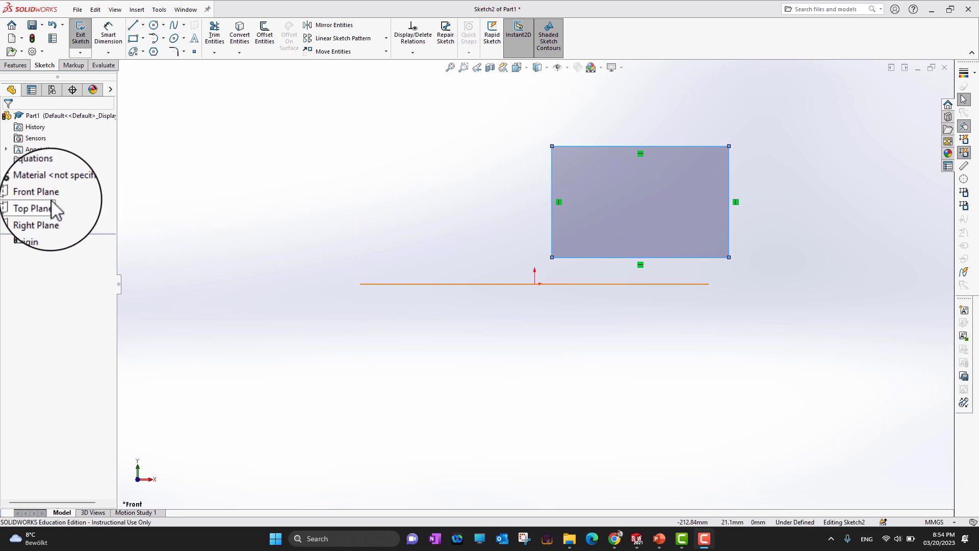
# Tie the rectangle's lower-left corner to the sketch origin
pyautogui.click(659, 538)
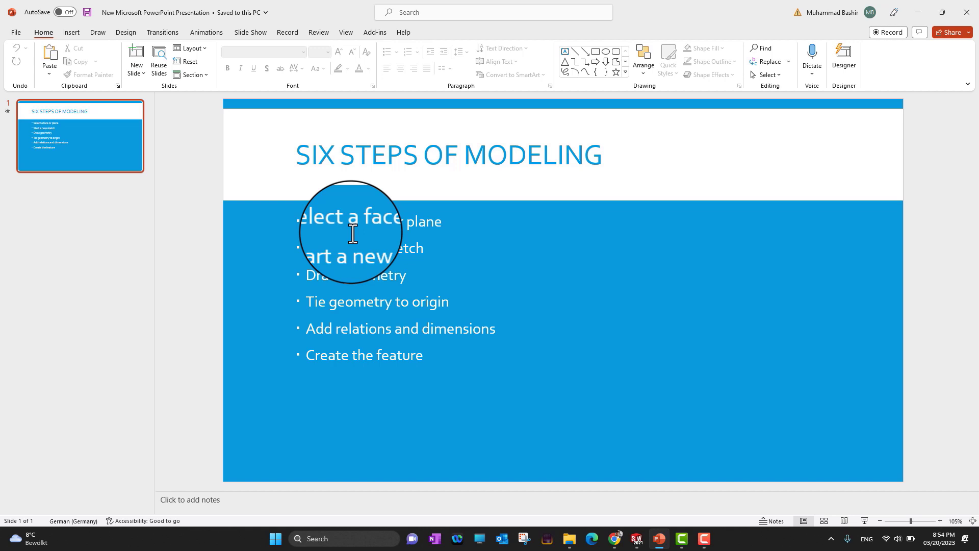
pyautogui.click(917, 18)
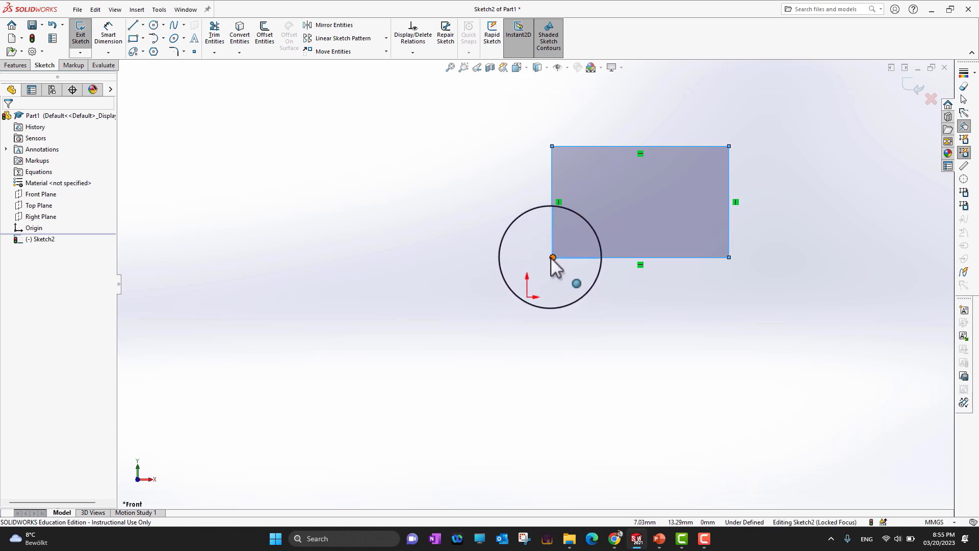
pyautogui.moveTo(552, 259); pyautogui.dragTo(535, 284)
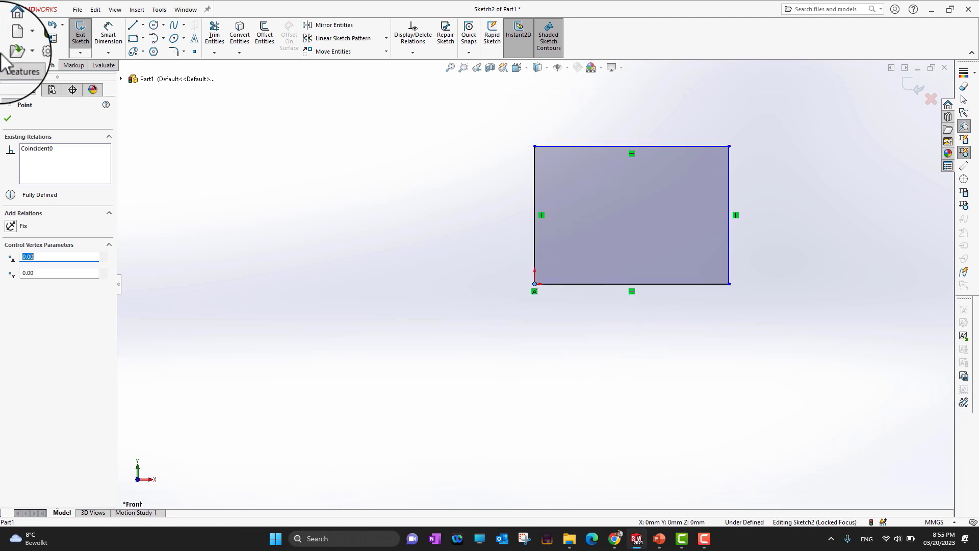
pyautogui.click(12, 89)
pyautogui.scroll(3, 628, 307)
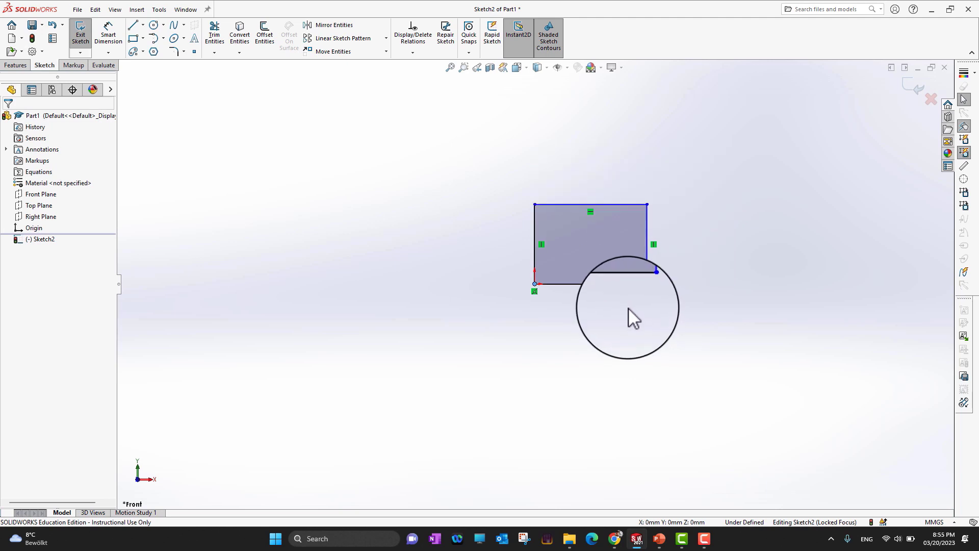
pyautogui.scroll(-12, 628, 307)
pyautogui.scroll(10, 562, 267)
pyautogui.scroll(5, 526, 270)
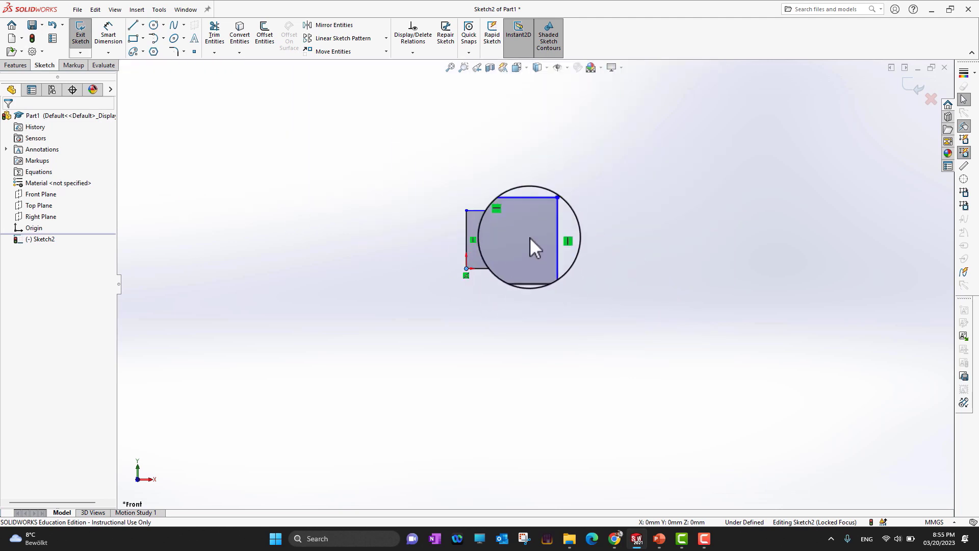
pyautogui.scroll(-3, 533, 254)
pyautogui.scroll(-4, 530, 260)
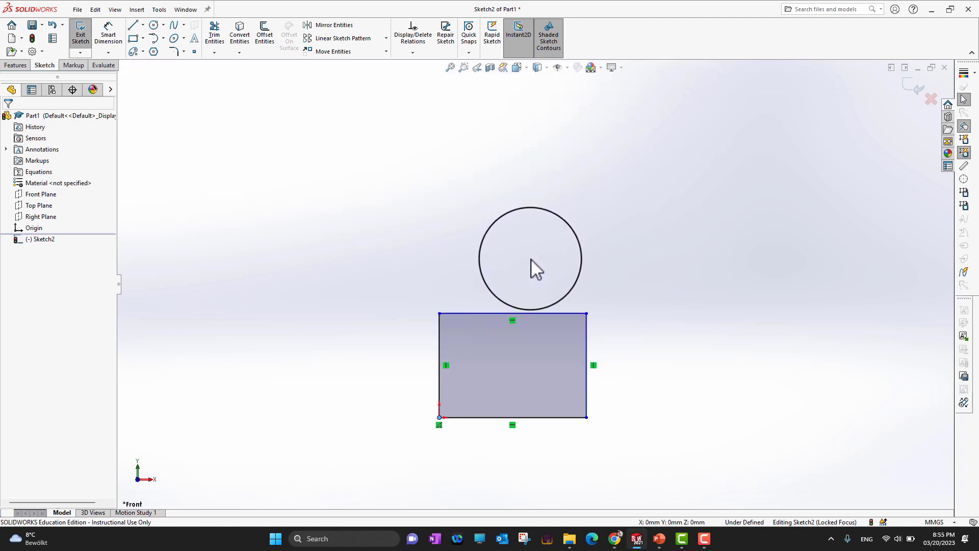
pyautogui.scroll(-5, 485, 404)
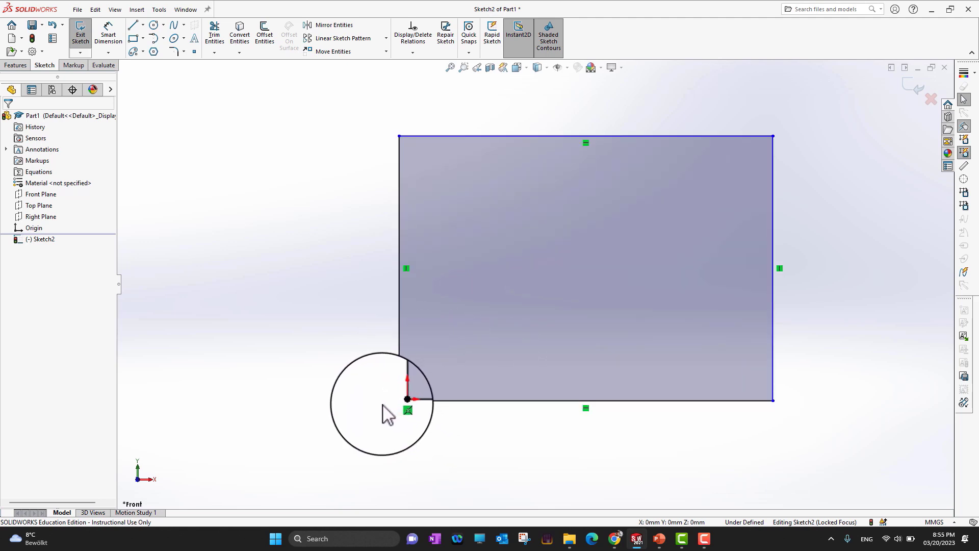
# Review the six-steps-of-modeling slide in PowerPoint and return to the sketch
pyautogui.click(659, 538)
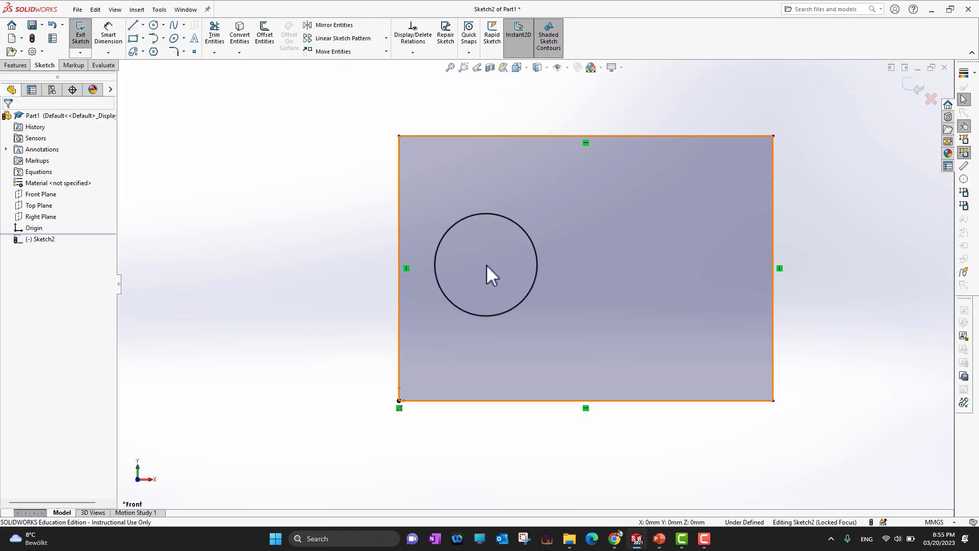
pyautogui.moveTo(487, 265)
pyautogui.mouseDown()
pyautogui.moveTo(514, 283)
pyautogui.moveTo(473, 270)
pyautogui.moveTo(494, 248)
pyautogui.moveTo(541, 290)
pyautogui.moveTo(563, 313)
pyautogui.moveTo(539, 312)
pyautogui.moveTo(563, 330)
pyautogui.moveTo(561, 341)
pyautogui.moveTo(527, 292)
pyautogui.mouseUp()
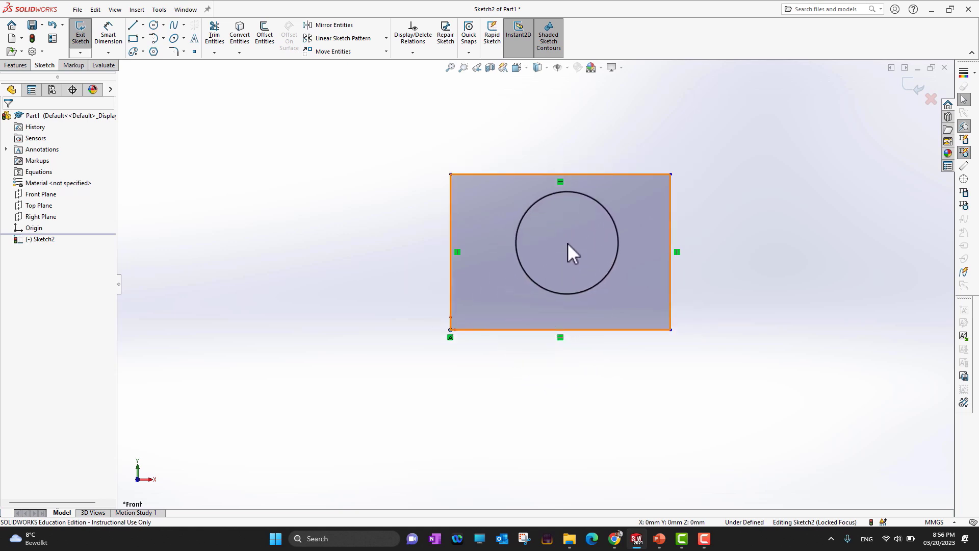
pyautogui.moveTo(567, 243)
pyautogui.mouseDown()
pyautogui.moveTo(524, 468)
pyautogui.moveTo(571, 271)
pyautogui.moveTo(549, 258)
pyautogui.moveTo(450, 334)
pyautogui.mouseUp()
pyautogui.moveTo(567, 405); pyautogui.dragTo(461, 297)
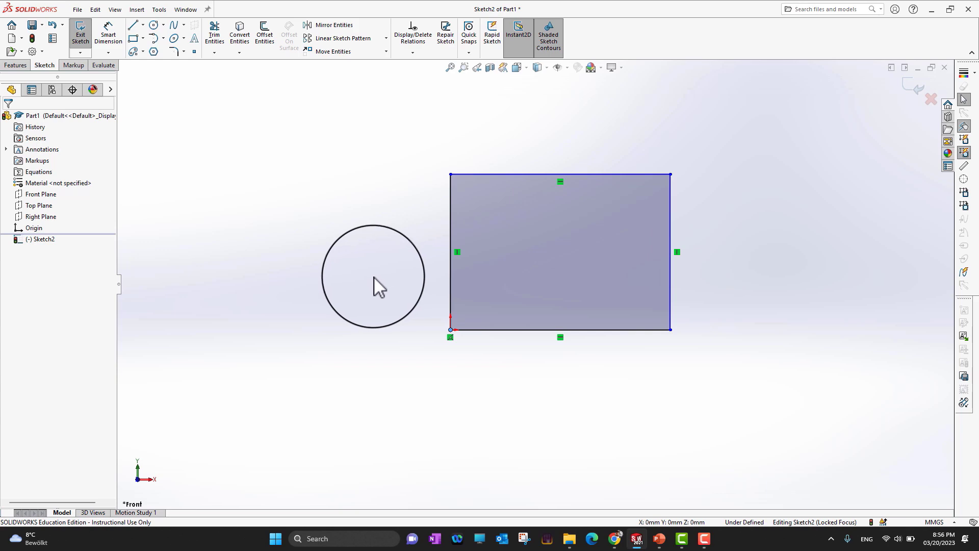
pyautogui.click(657, 538)
pyautogui.click(658, 539)
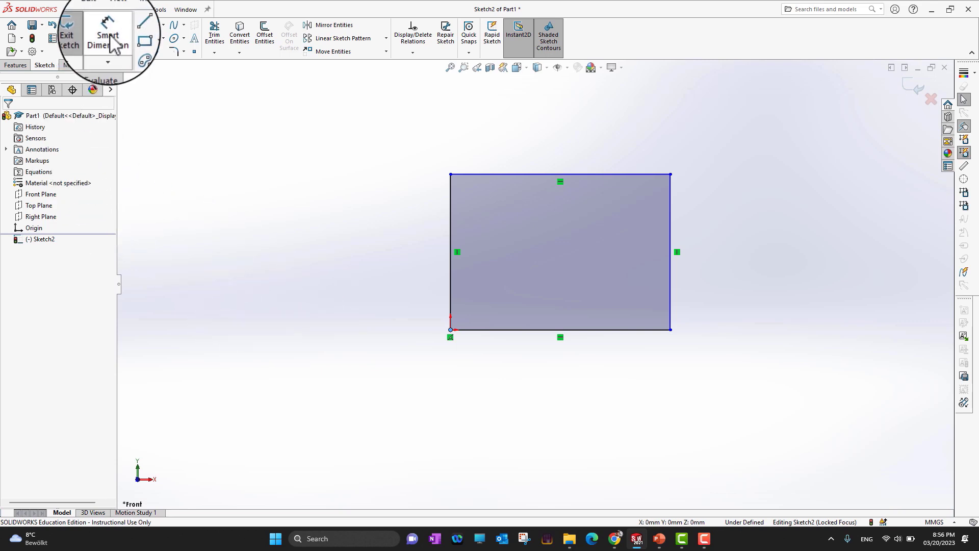
# Draw a chain of four zigzag lines to the left of the rectangle
pyautogui.click(133, 25)
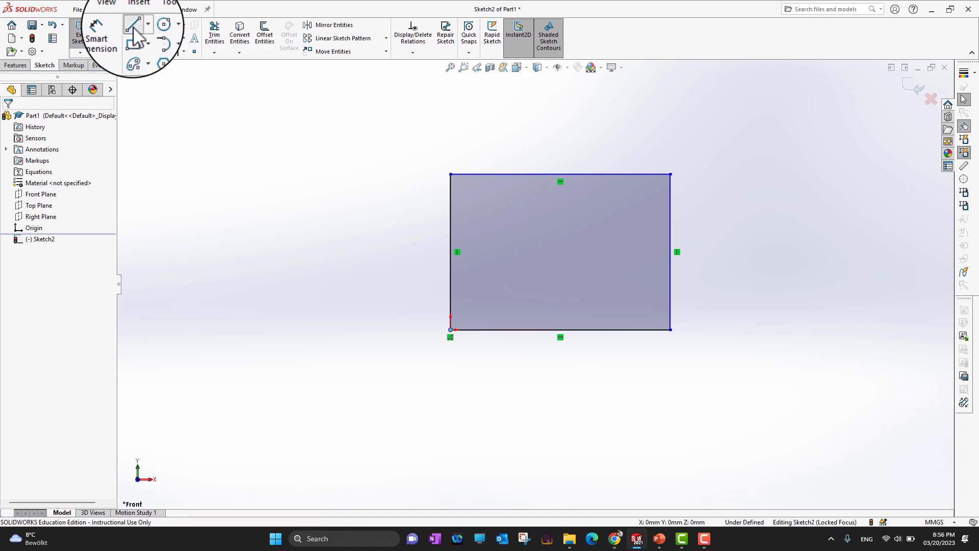
pyautogui.click(206, 276)
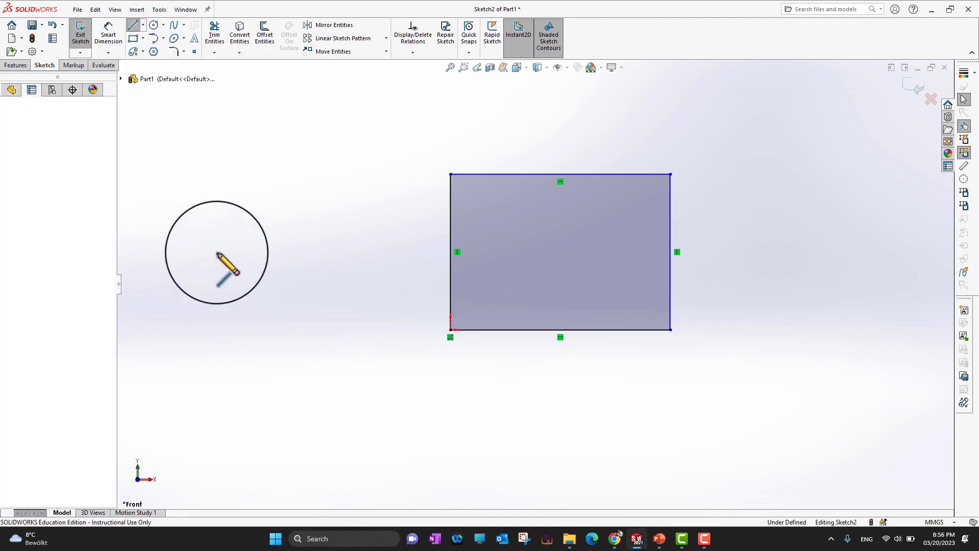
pyautogui.click(239, 196)
pyautogui.click(293, 287)
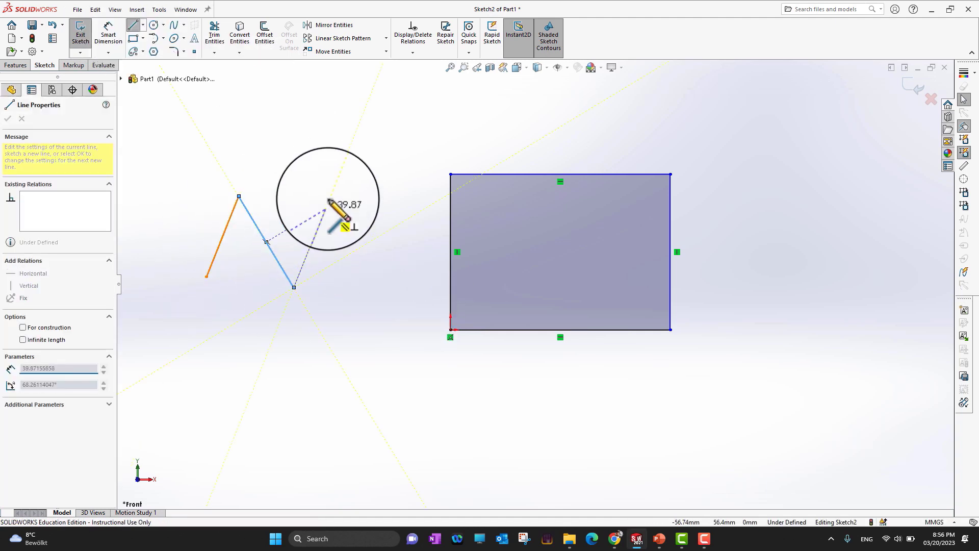
pyautogui.click(334, 175)
pyautogui.click(386, 294)
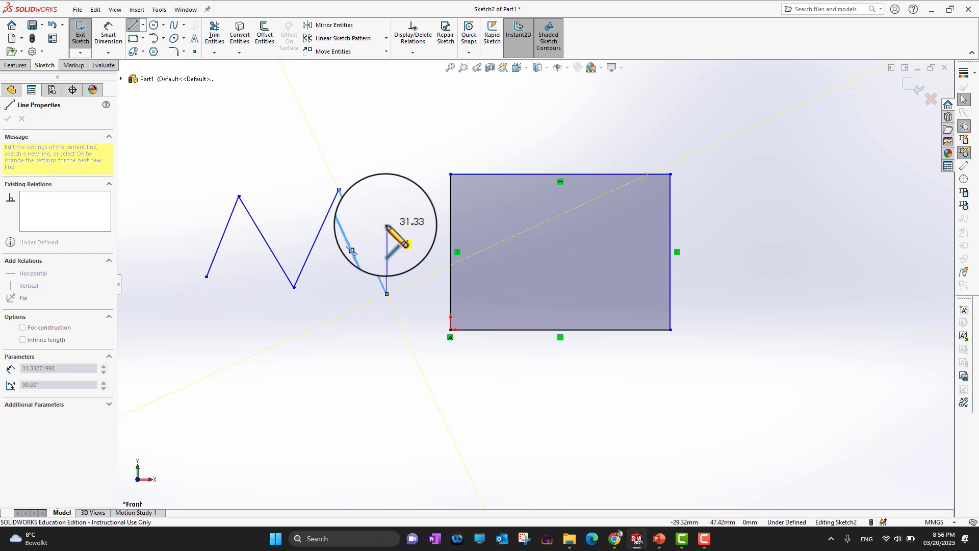
pyautogui.press('Escape')
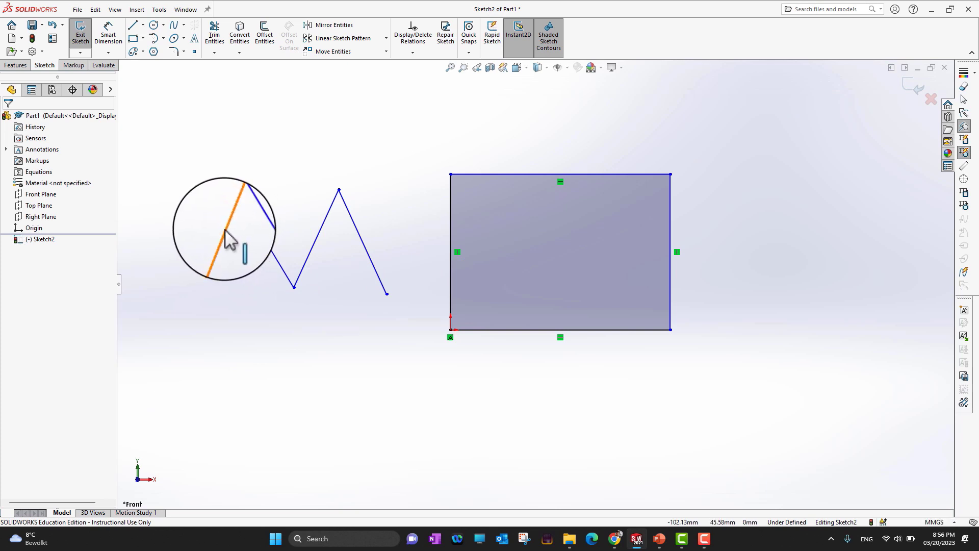
# Add a perpendicular relation between the first two zigzag lines
pyautogui.click(225, 230)
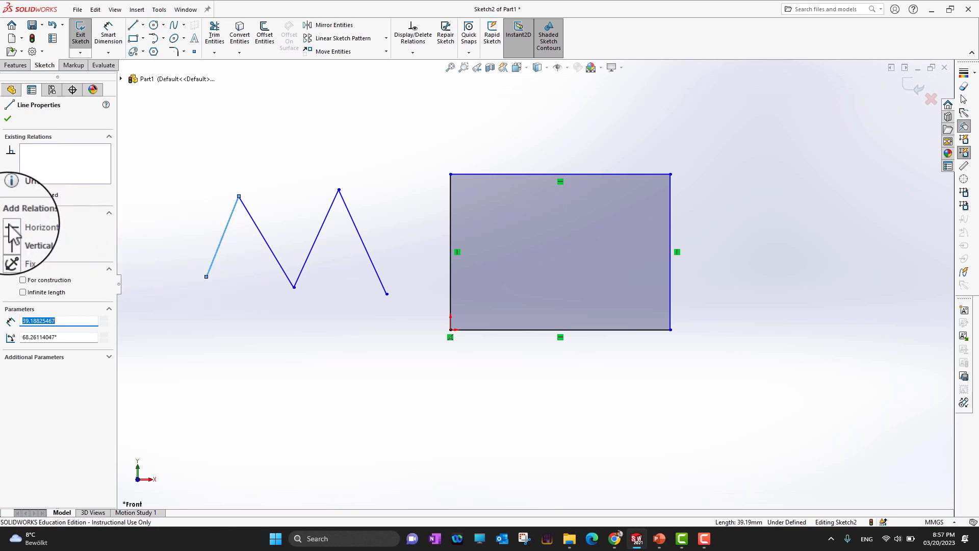
pyautogui.click(9, 119)
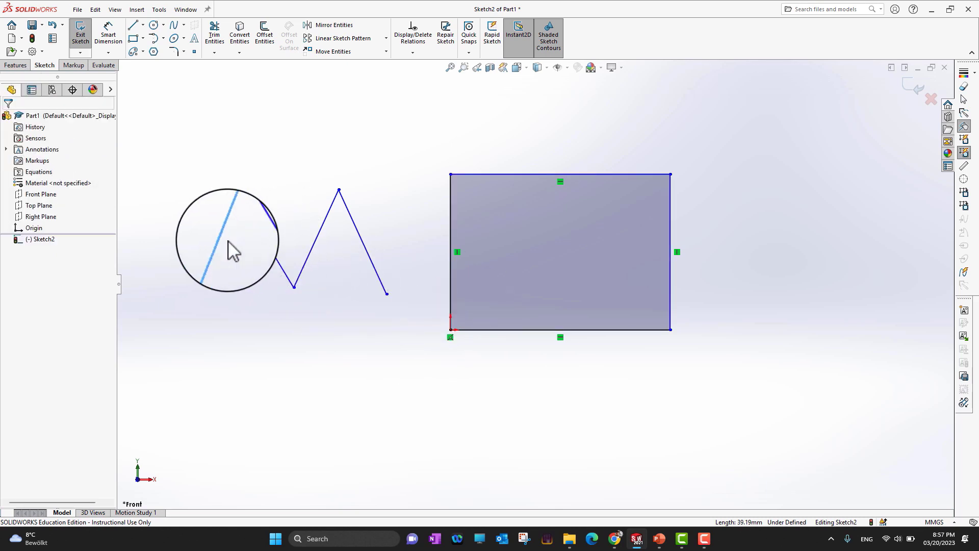
pyautogui.click(259, 339)
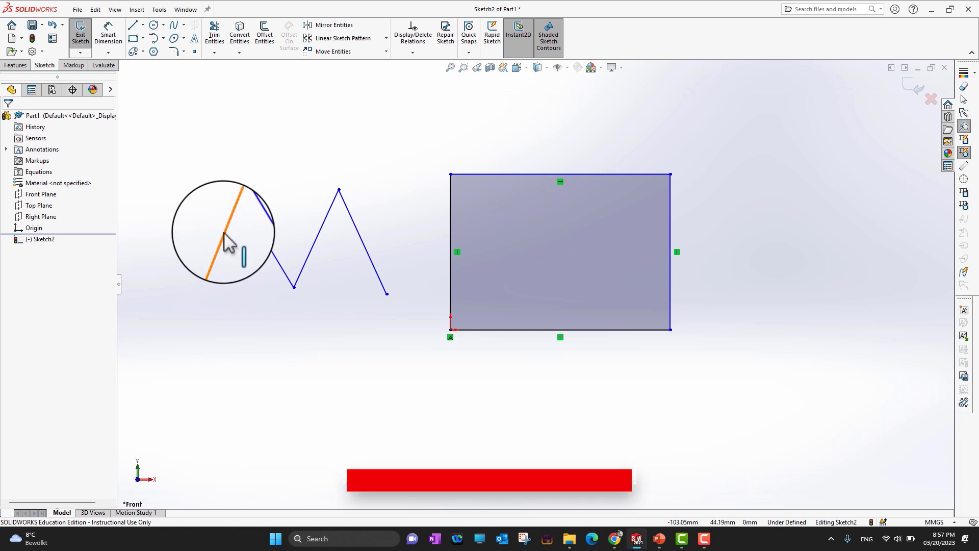
pyautogui.click(226, 236)
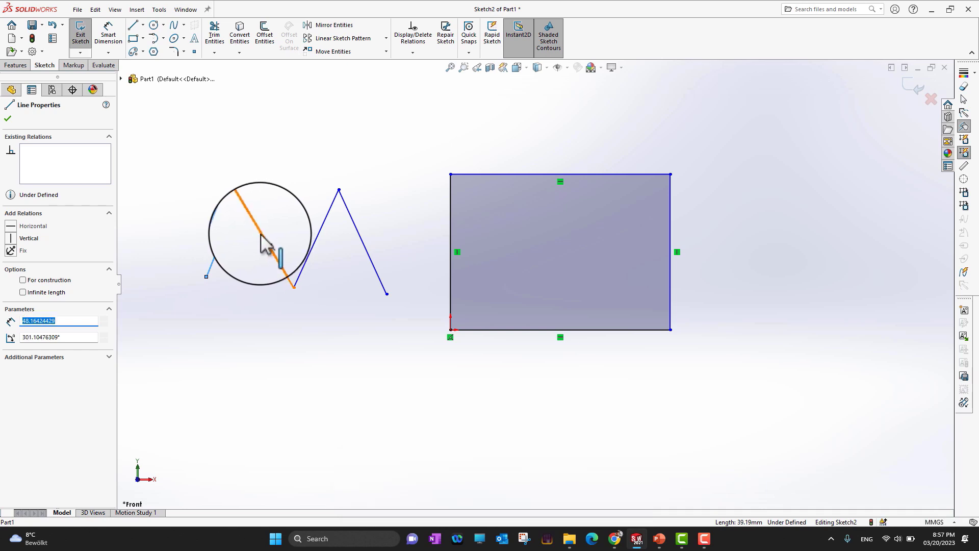
pyautogui.keyDown('ctrl'); pyautogui.click(262, 236); pyautogui.keyUp('ctrl')
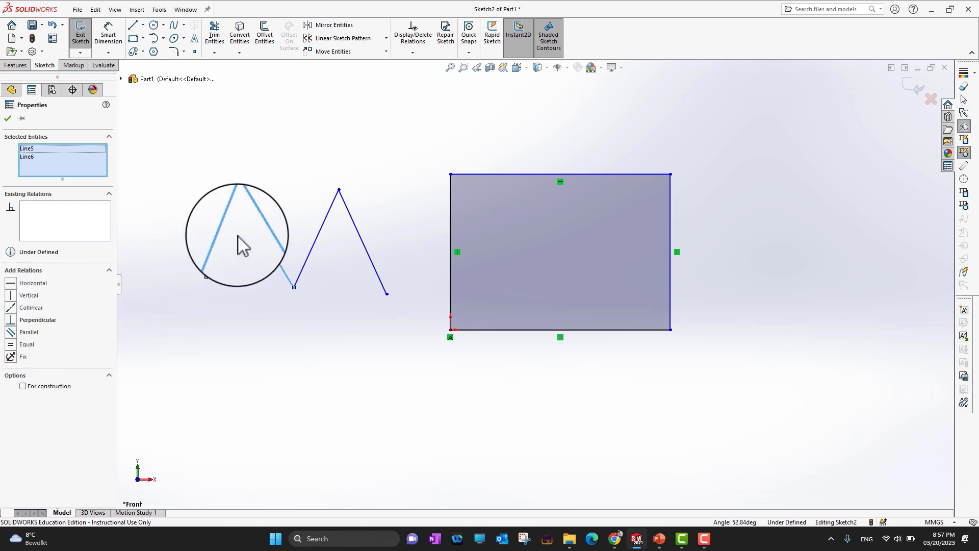
pyautogui.click(12, 320)
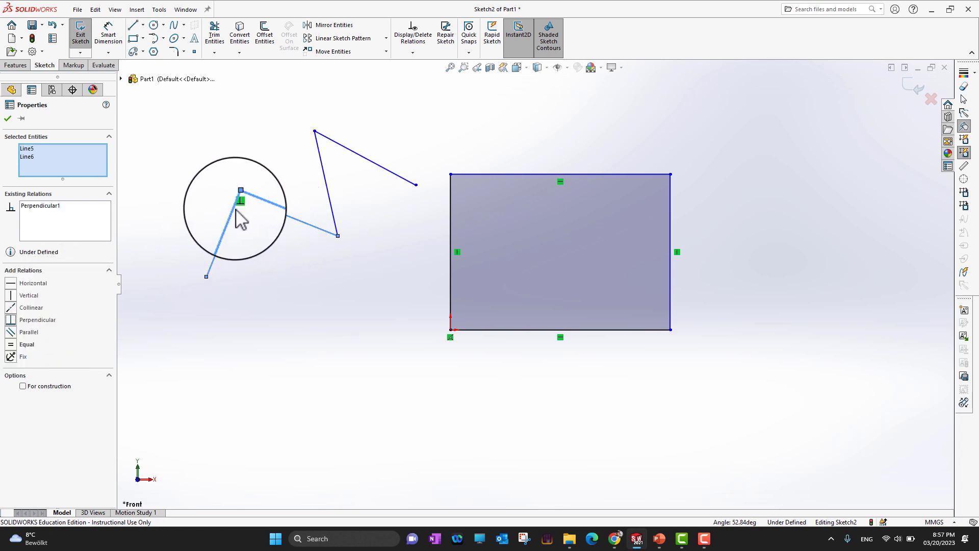
pyautogui.scroll(1, 238, 218)
pyautogui.scroll(3, 238, 218)
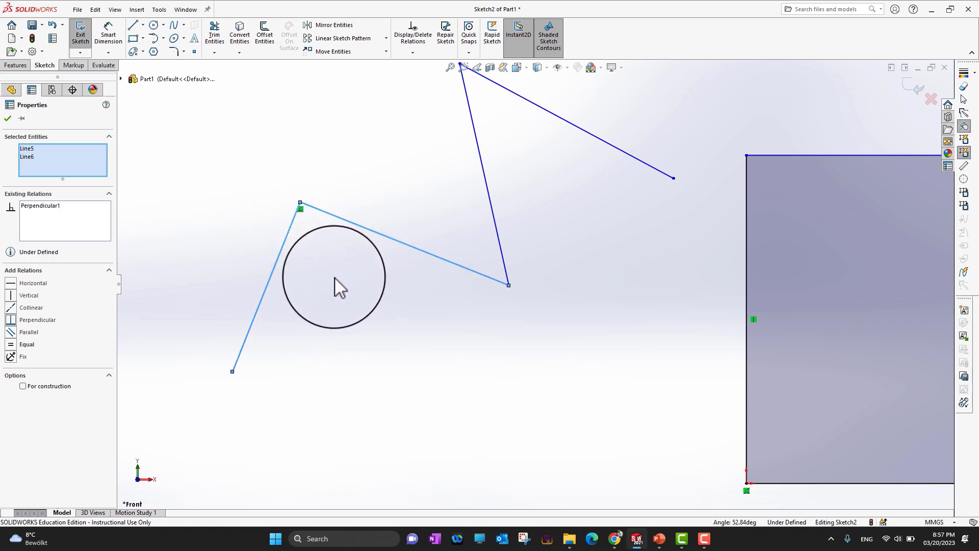
pyautogui.scroll(3, 345, 227)
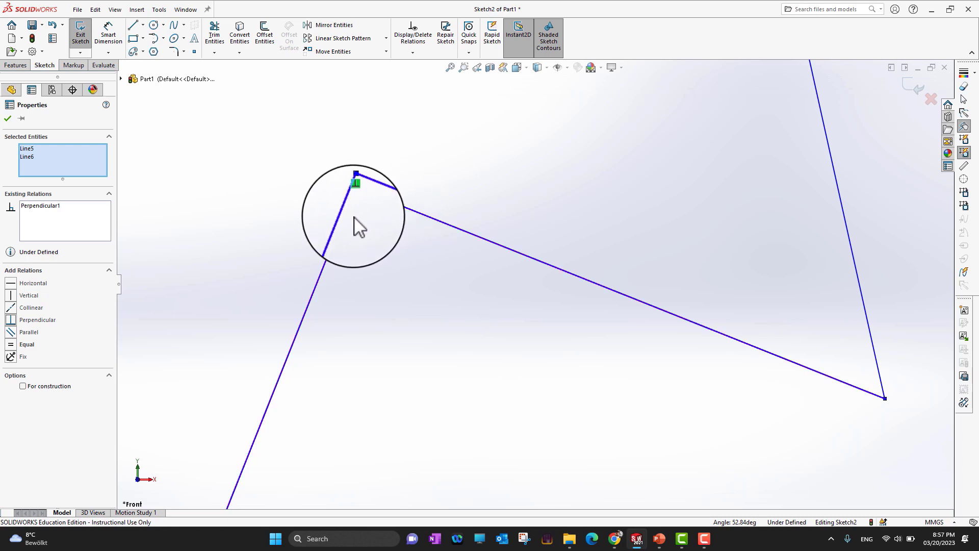
pyautogui.scroll(6, 355, 218)
pyautogui.scroll(8, 423, 258)
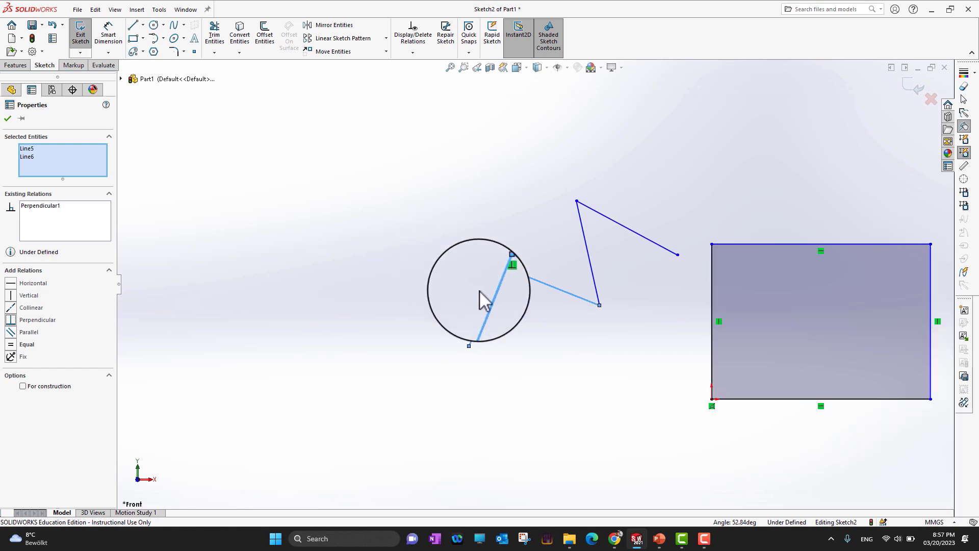
pyautogui.scroll(-8, 592, 291)
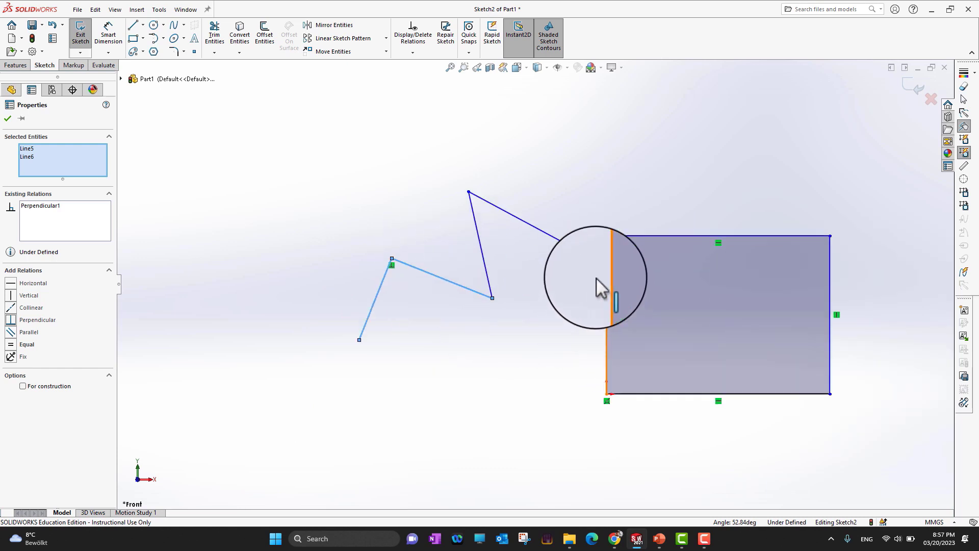
pyautogui.click(475, 277)
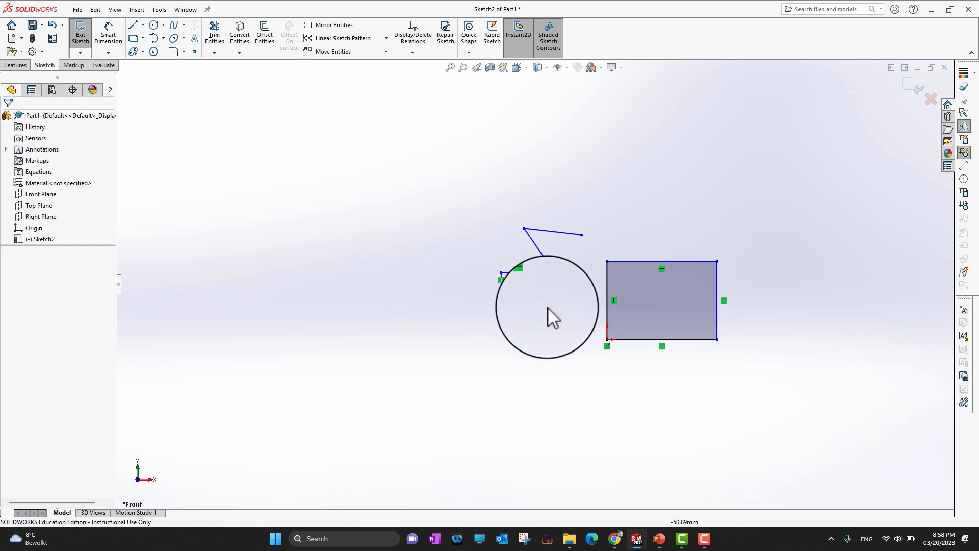
pyautogui.scroll(3, 531, 319)
pyautogui.scroll(-5, 531, 320)
pyautogui.scroll(-3, 525, 229)
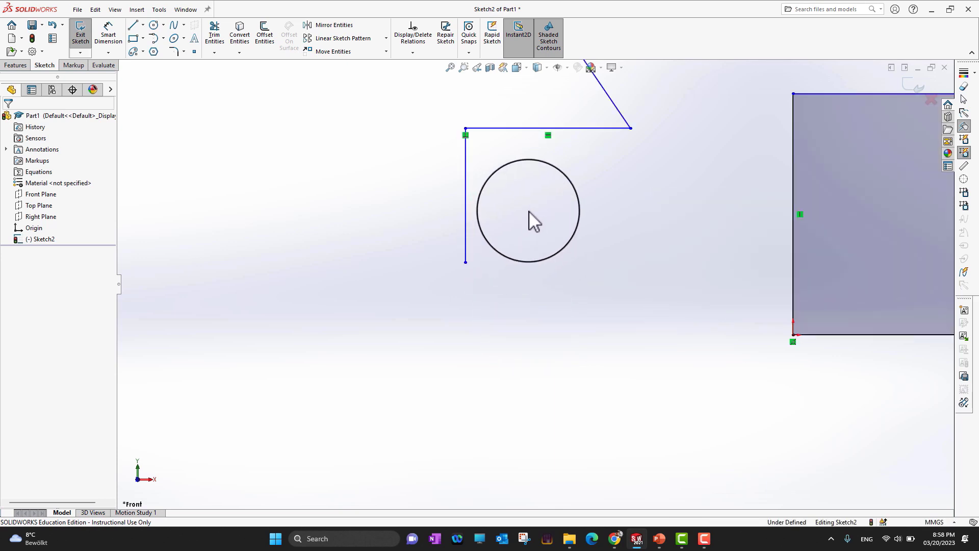
pyautogui.scroll(4, 586, 181)
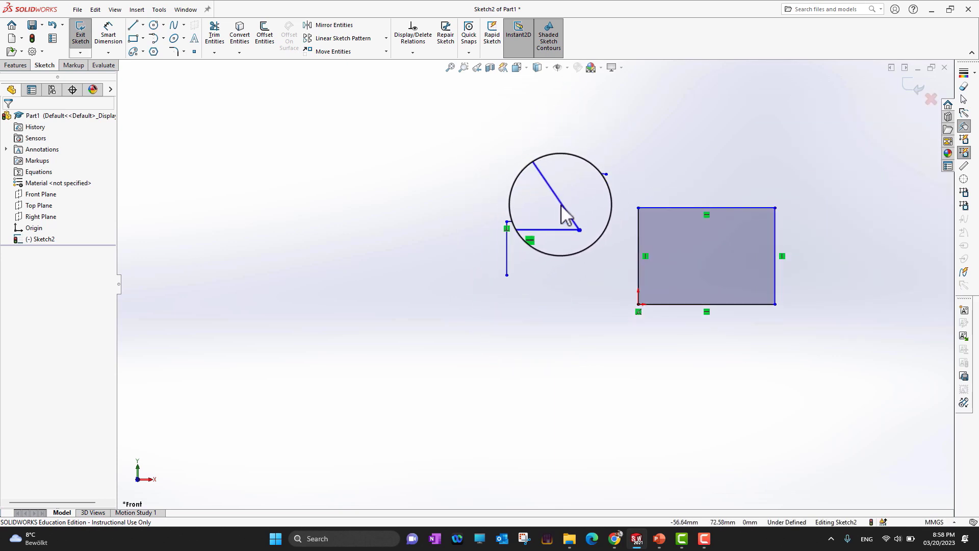
# Select the zigzag lines and drag their upper vertex up and to the left to reshape the chain
pyautogui.click(560, 204)
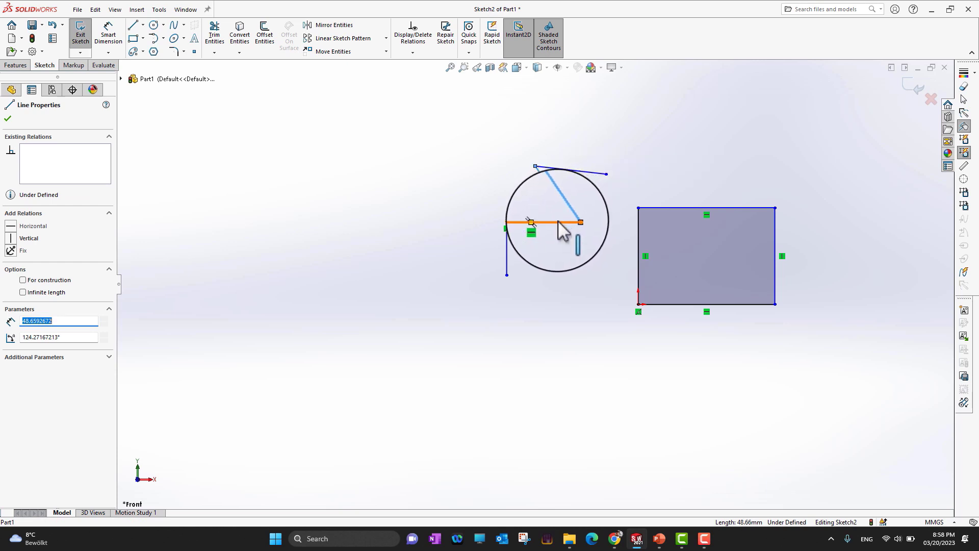
pyautogui.keyDown('ctrl'); pyautogui.click(558, 221); pyautogui.keyUp('ctrl')
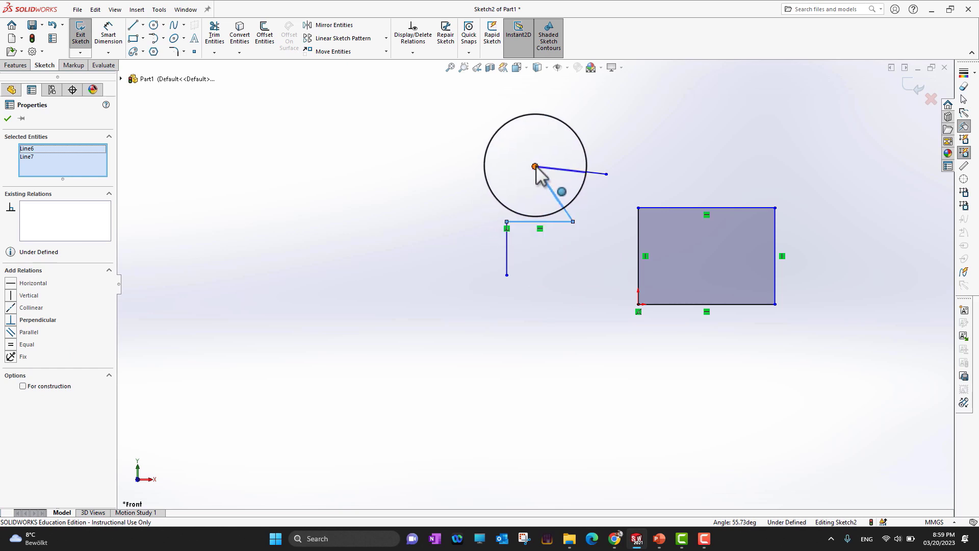
pyautogui.moveTo(535, 167); pyautogui.dragTo(480, 119)
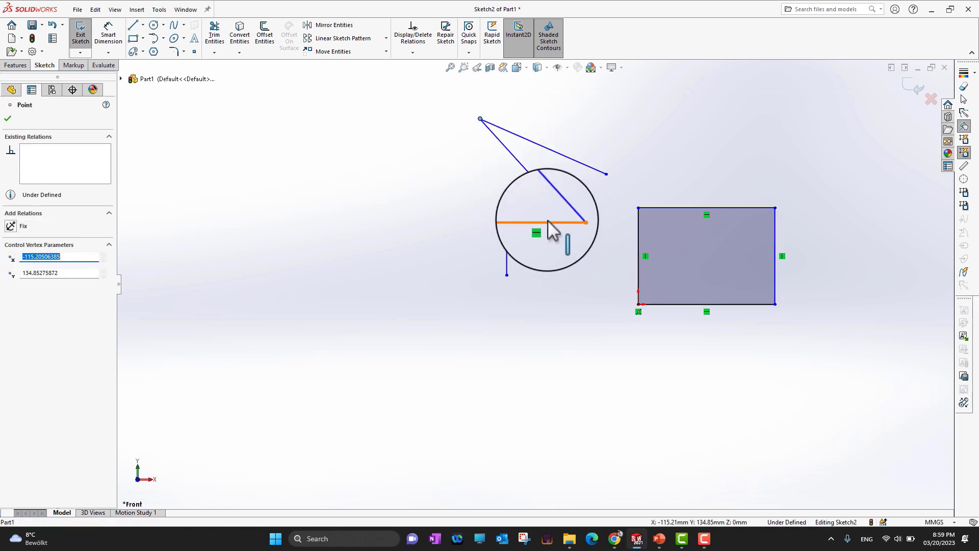
pyautogui.click(216, 209)
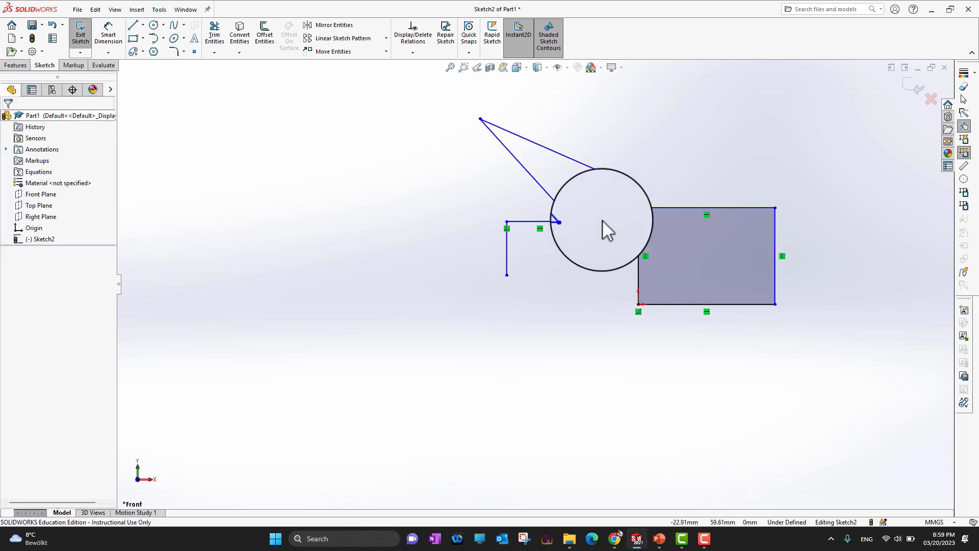
# Add an equal-length relation between the horizontal zigzag line and the long diagonal line
pyautogui.click(547, 221)
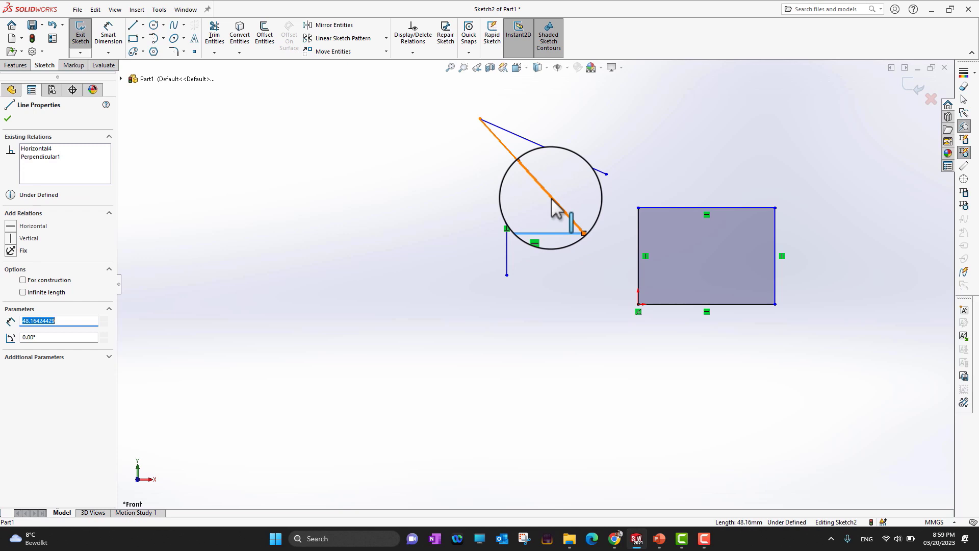
pyautogui.keyDown('ctrl'); pyautogui.click(553, 201); pyautogui.keyUp('ctrl')
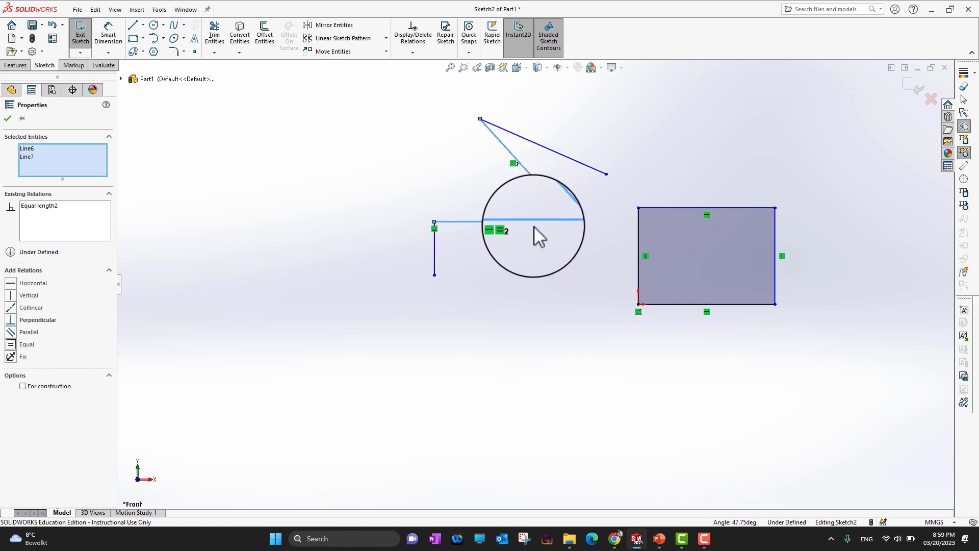
pyautogui.click(7, 118)
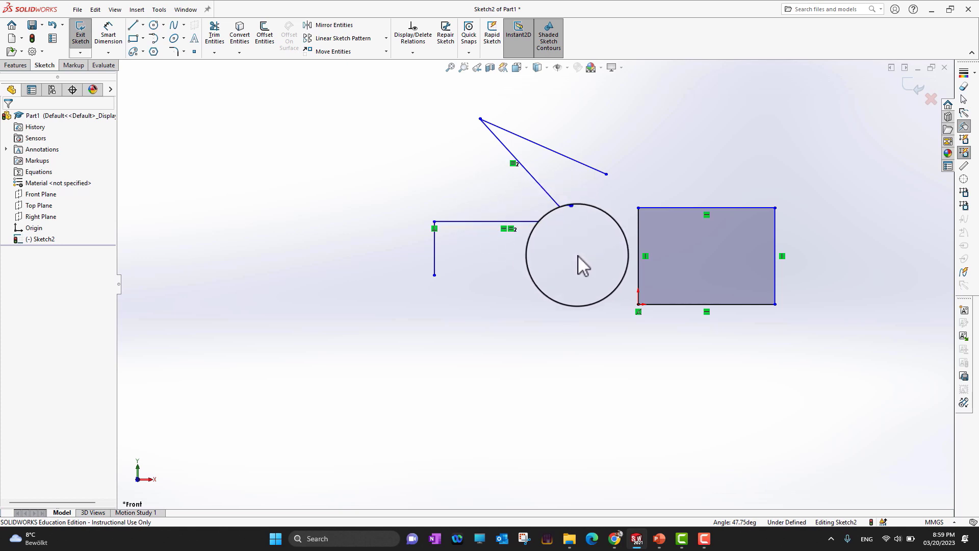
# Review the six-steps-of-modeling slide in PowerPoint and return to the sketch
pyautogui.click(659, 540)
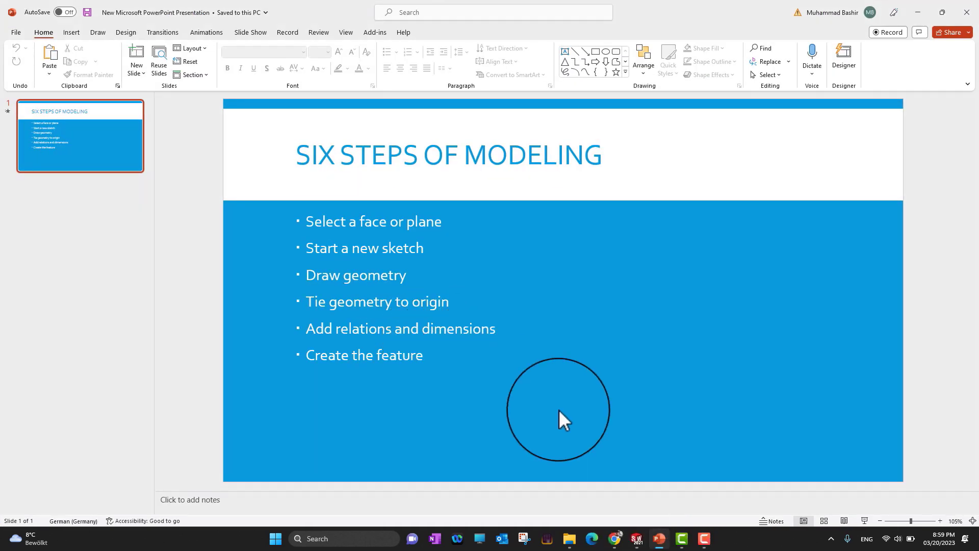
pyautogui.click(663, 545)
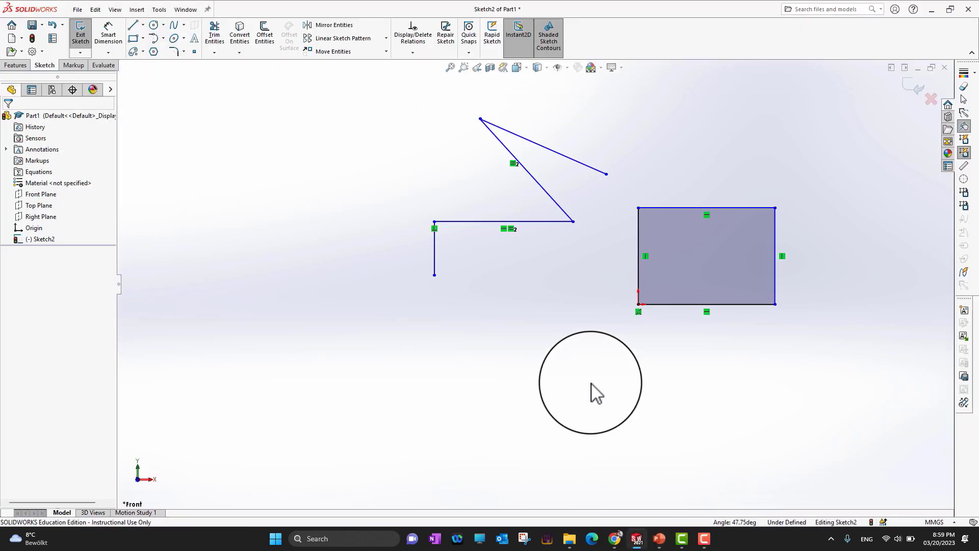
pyautogui.scroll(2, 792, 264)
pyautogui.scroll(-4, 731, 225)
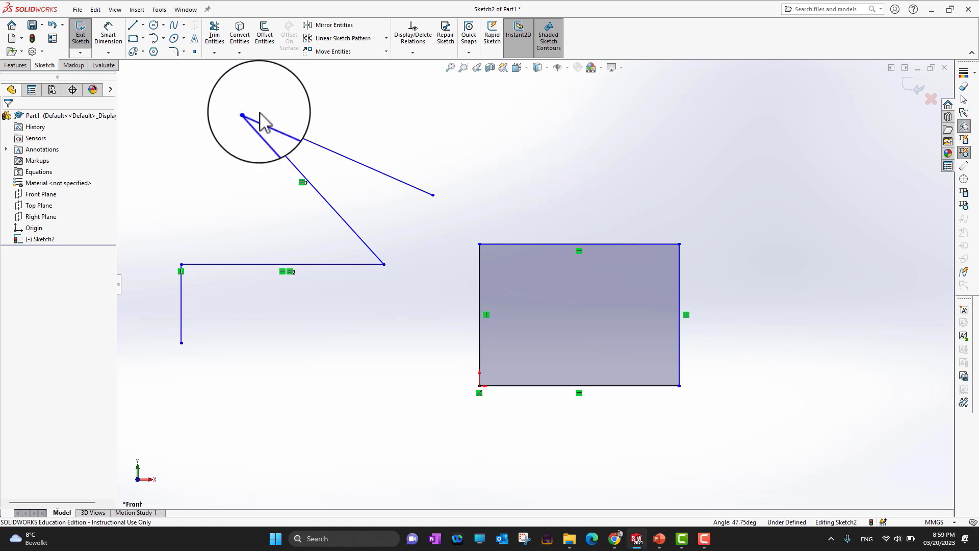
# Dimension the rectangle's top edge with Smart Dimension and set it to 90 mm
pyautogui.click(109, 38)
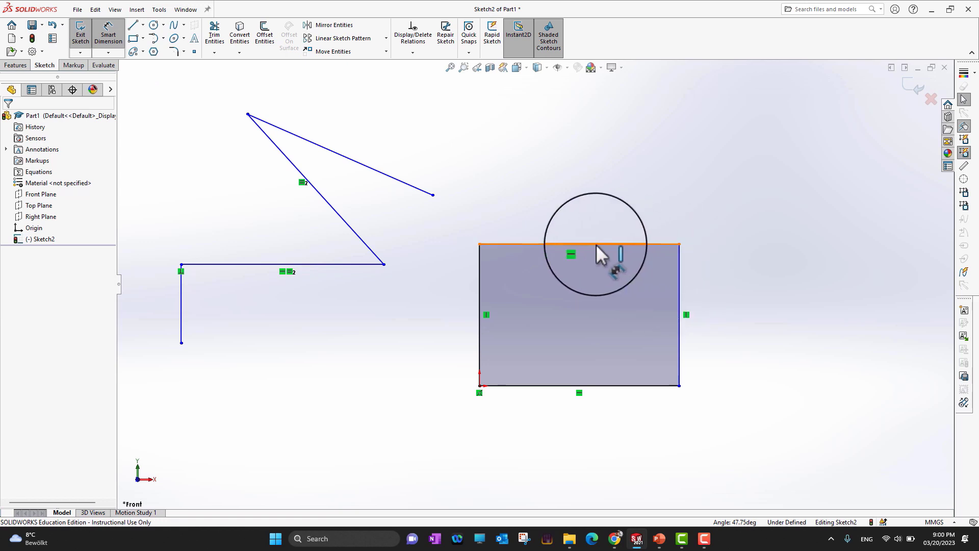
pyautogui.click(596, 243)
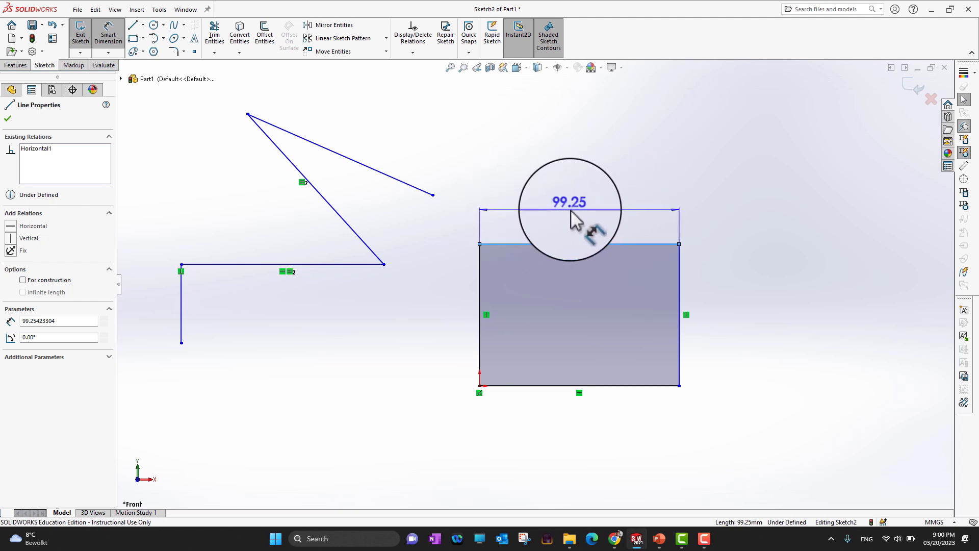
pyautogui.click(574, 209)
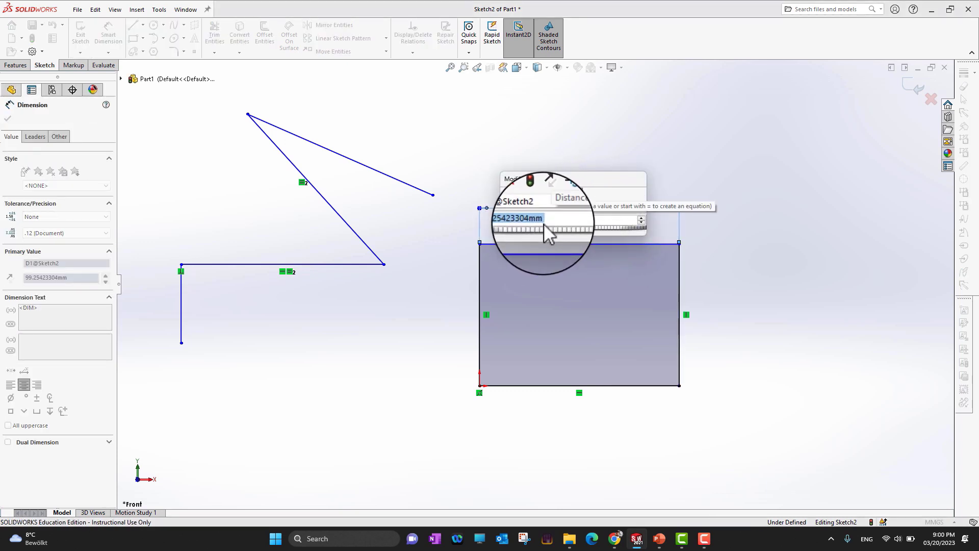
pyautogui.press('BackSpace')
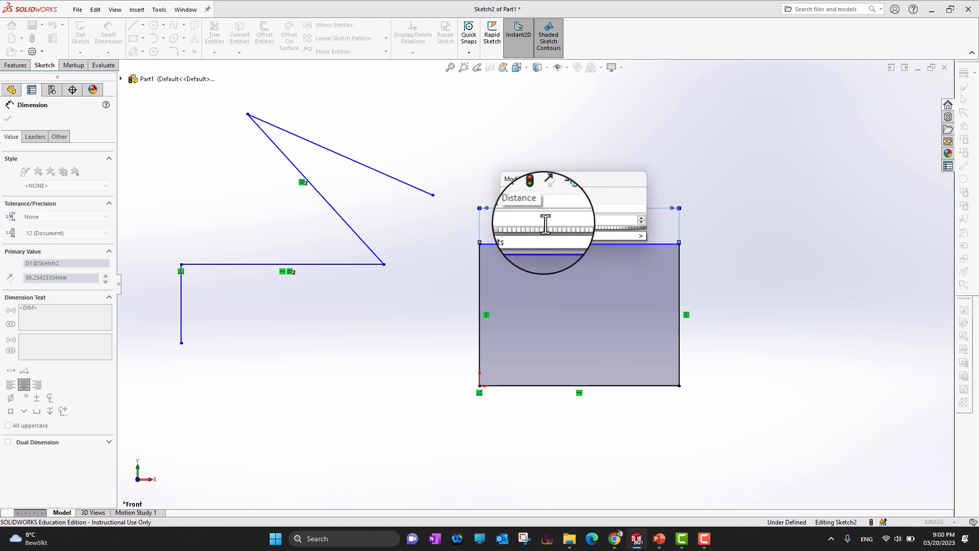
pyautogui.write('90')
pyautogui.moveTo(588, 236)
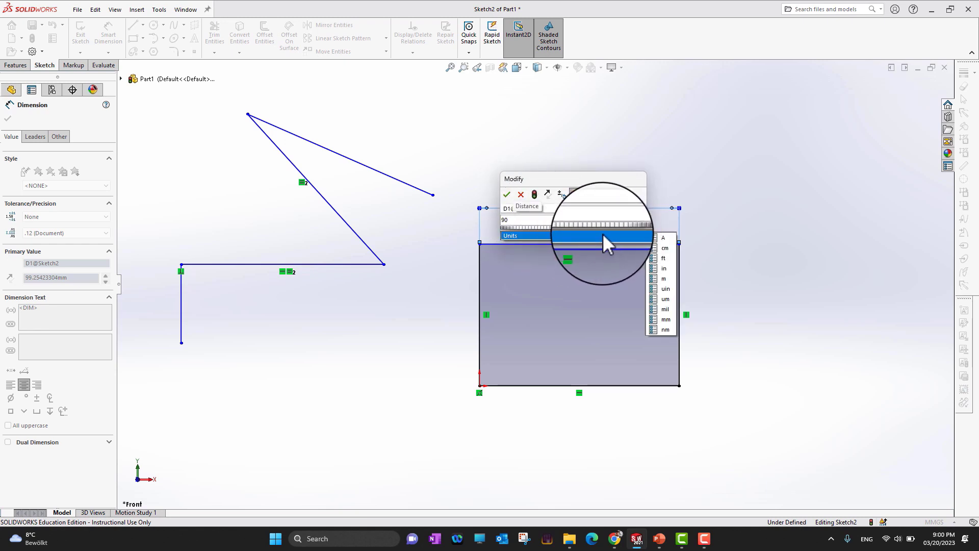
pyautogui.click(507, 196)
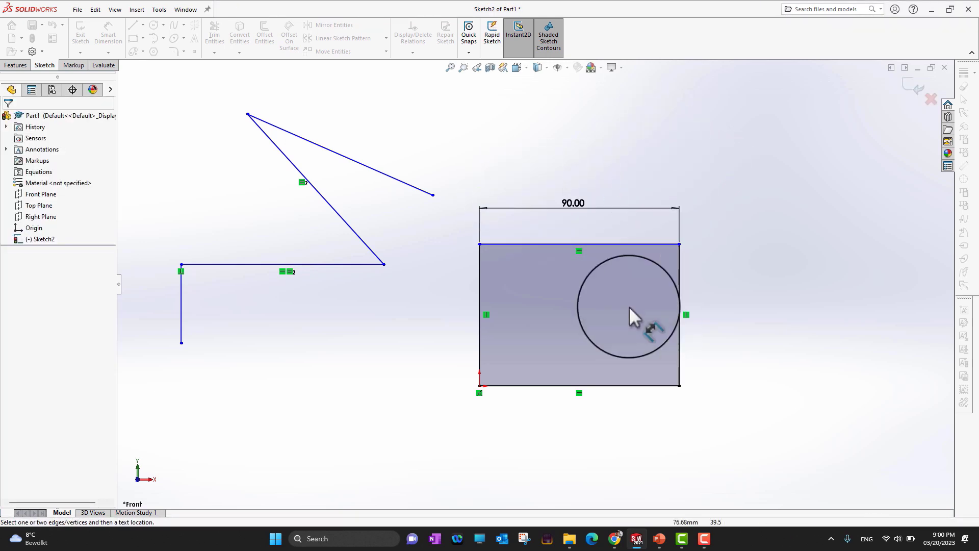
# Glance at the slide again and return to the sketch, cancelling the stray edge selection
pyautogui.moveTo(629, 307)
pyautogui.mouseDown()
pyautogui.moveTo(567, 243)
pyautogui.moveTo(413, 262)
pyautogui.mouseUp()
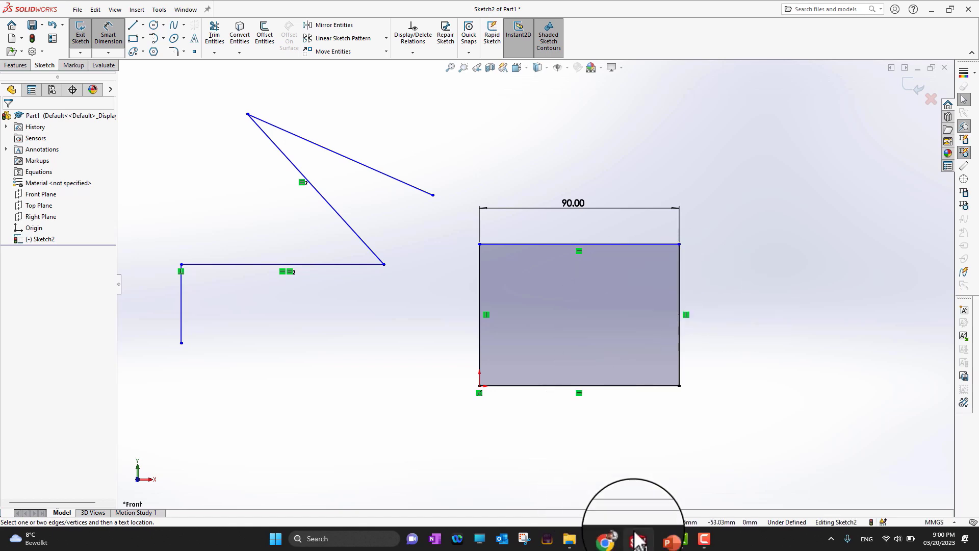
pyautogui.click(659, 541)
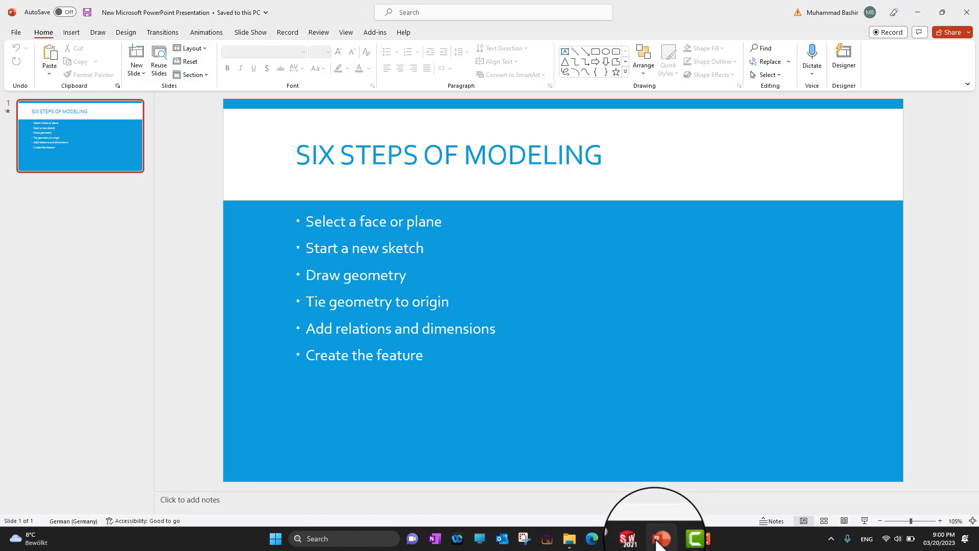
pyautogui.click(657, 542)
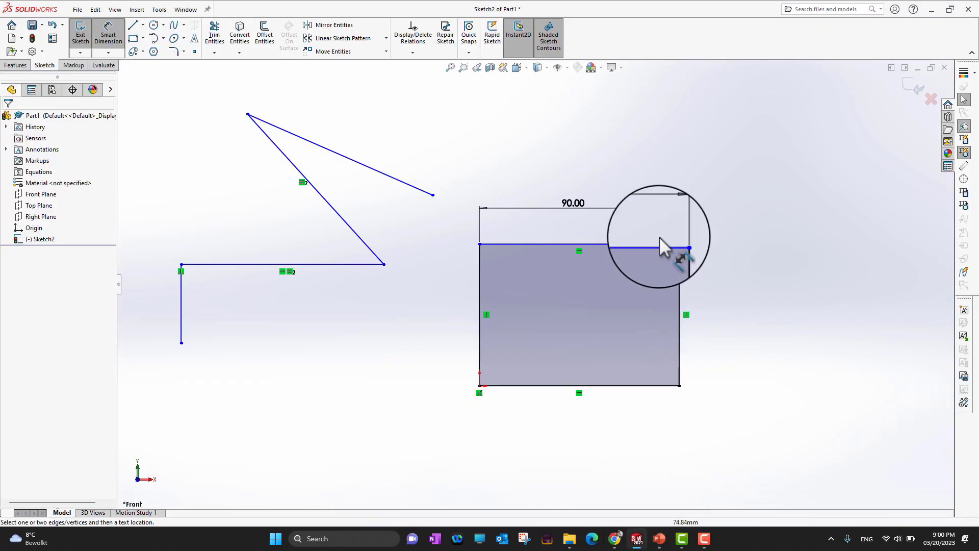
pyautogui.click(613, 245)
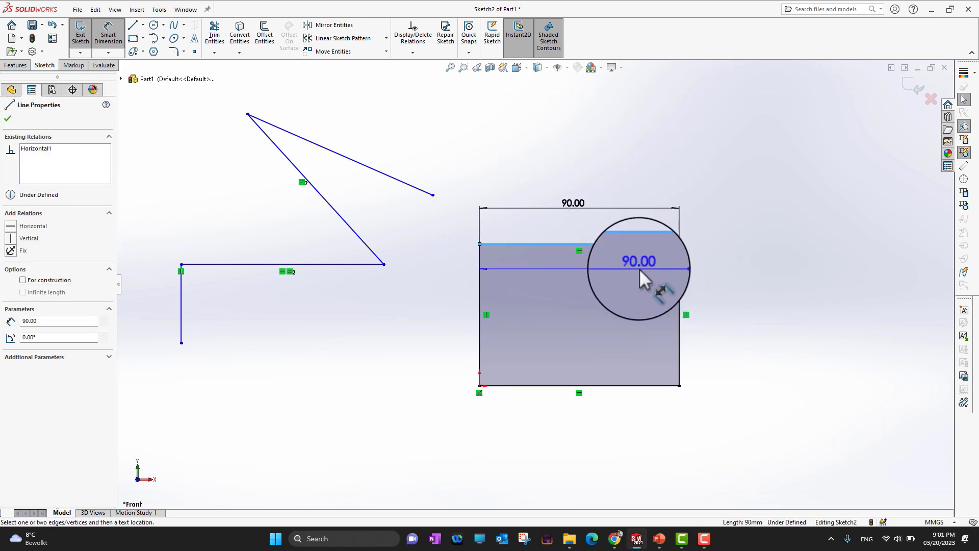
pyautogui.press('Escape')
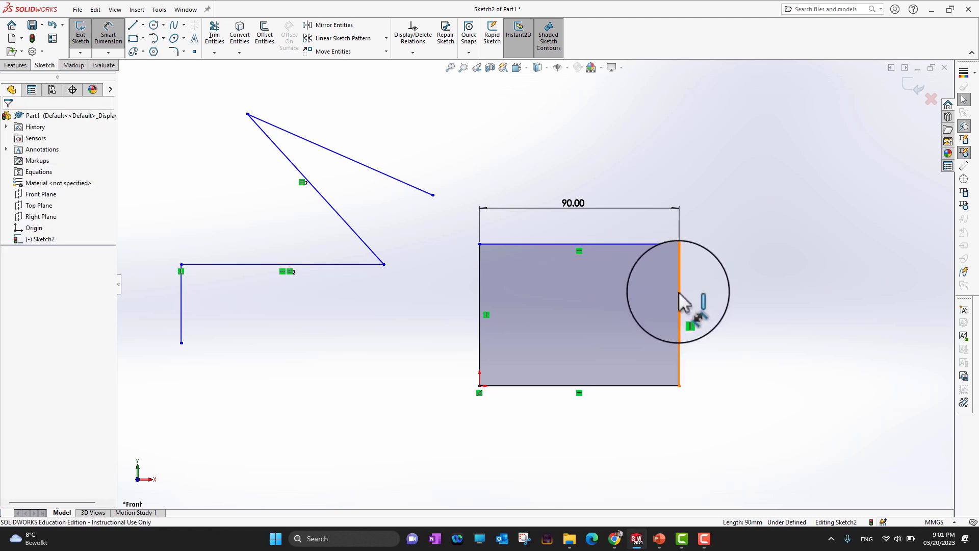
# Dimension the rectangle's right edge and set its height to 60 mm
pyautogui.click(679, 301)
pyautogui.click(798, 331)
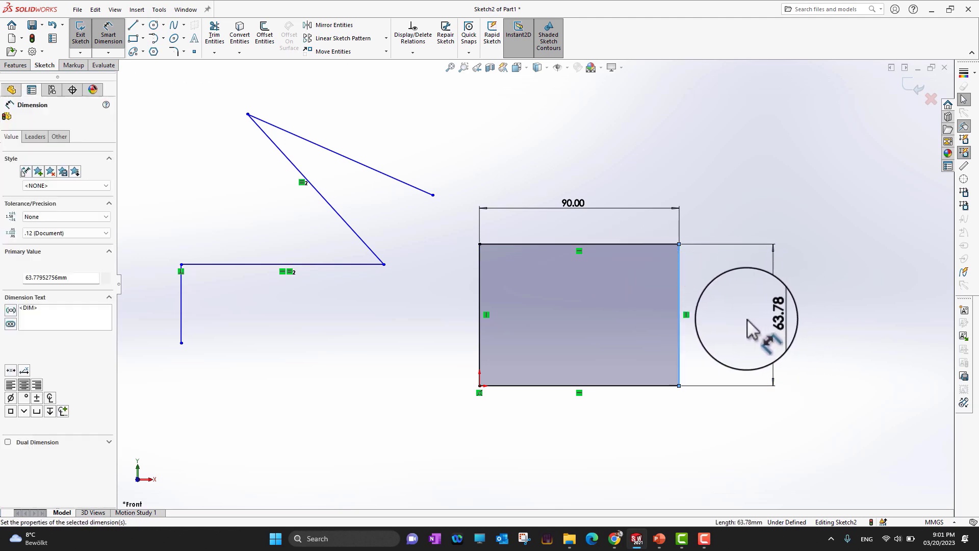
pyautogui.click(747, 326)
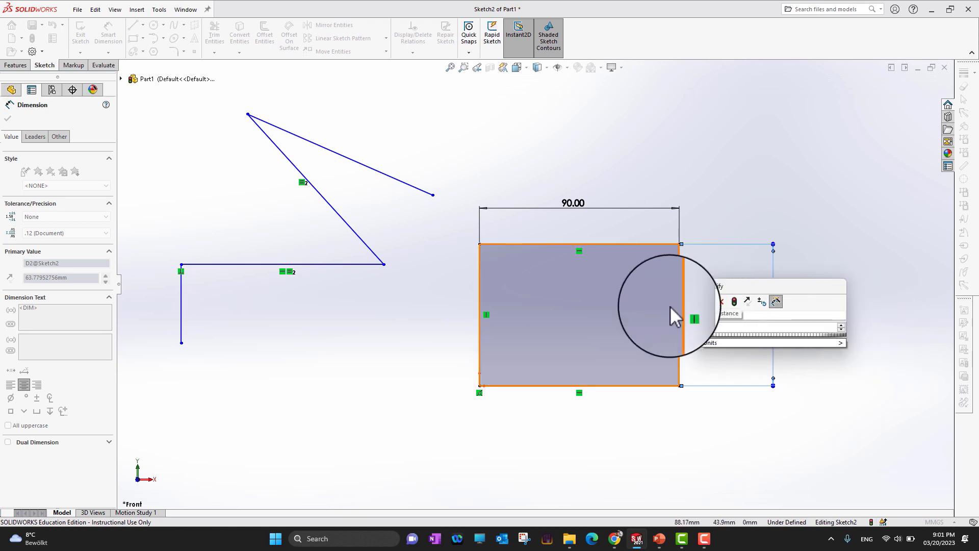
pyautogui.write('60')
pyautogui.click(712, 301)
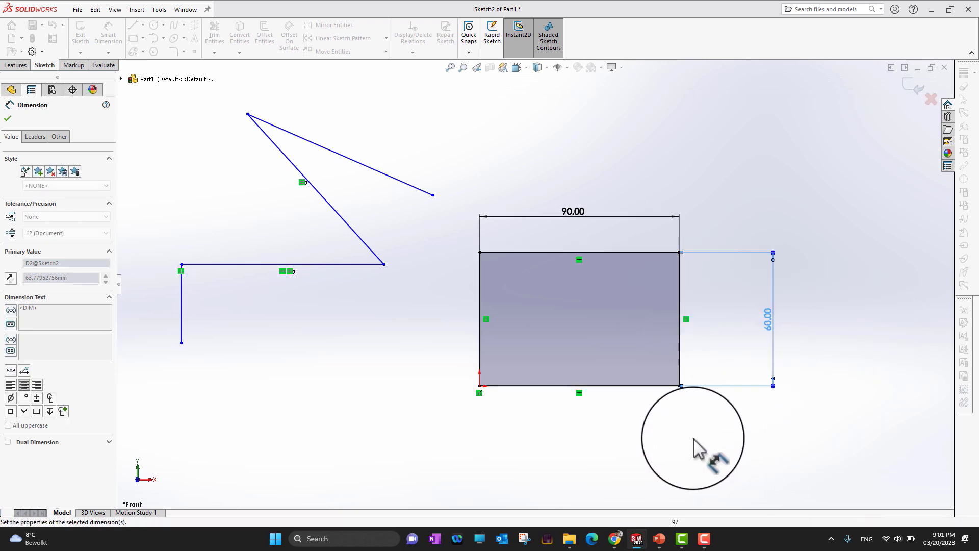
pyautogui.click(662, 439)
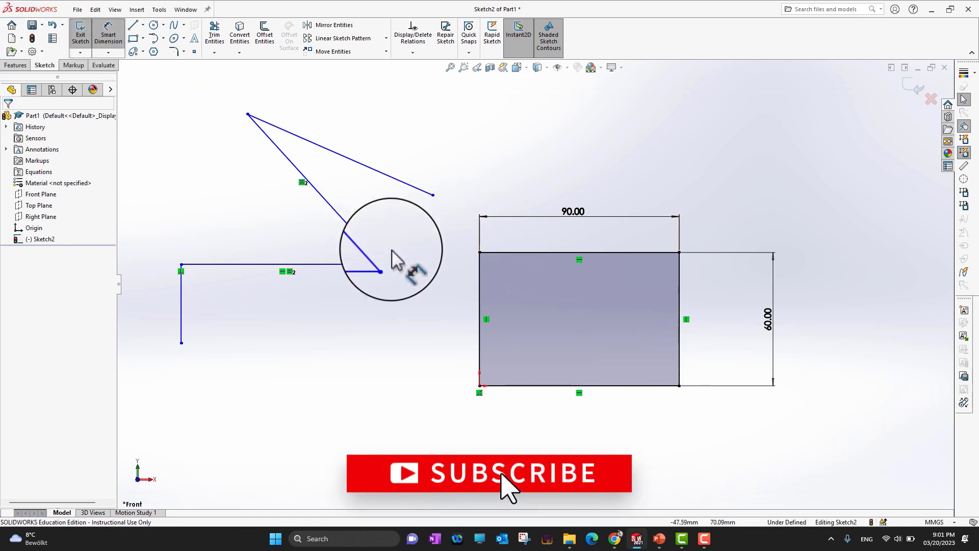
# Switch to the PowerPoint slide briefly and come back to the sketch
pyautogui.click(663, 540)
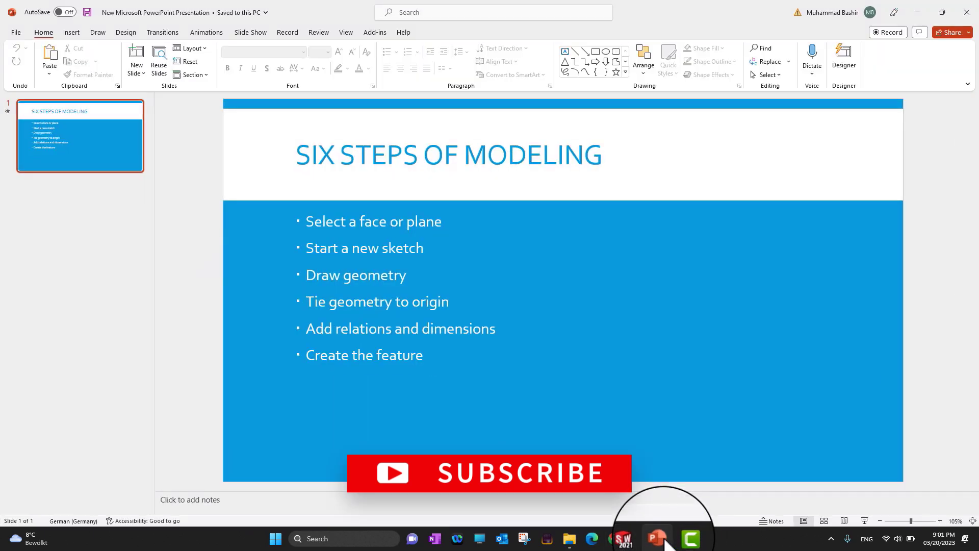
pyautogui.click(660, 539)
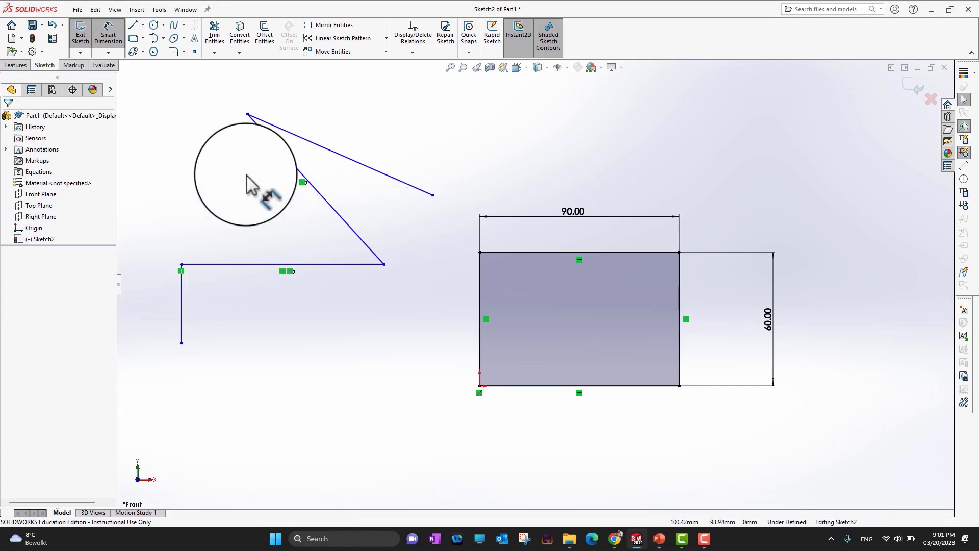
# Extrude the 90 × 60 mm rectangle into a solid block 46 mm deep with Extruded Boss/Base
pyautogui.click(24, 68)
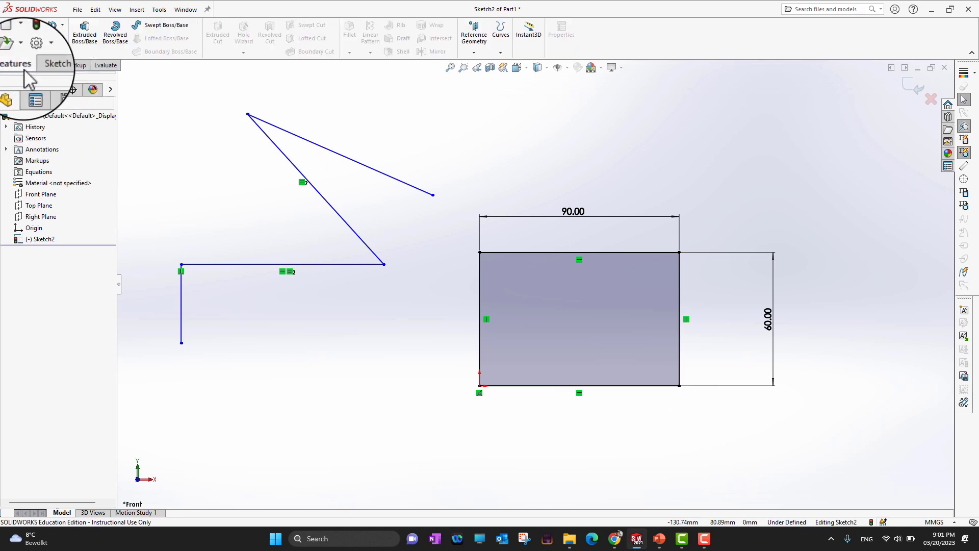
pyautogui.click(85, 42)
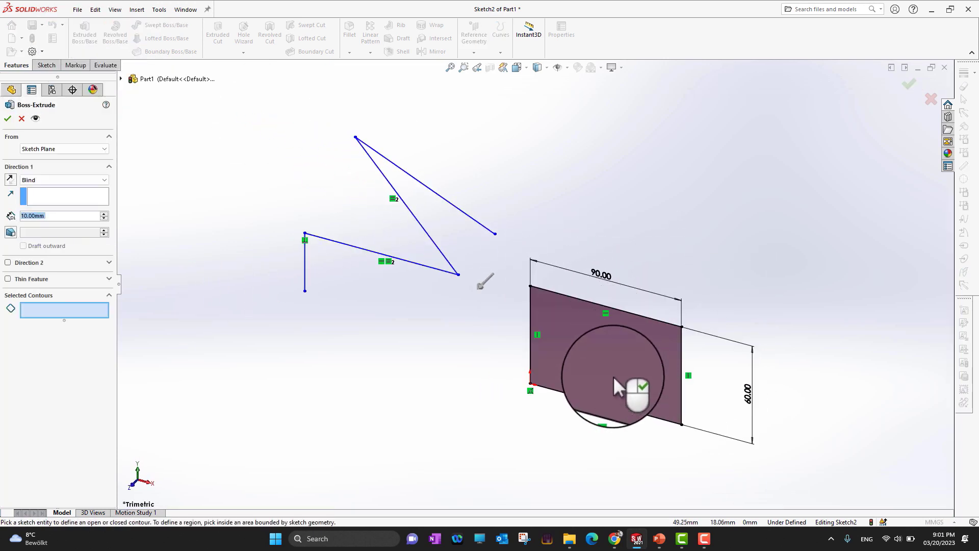
pyautogui.click(610, 365)
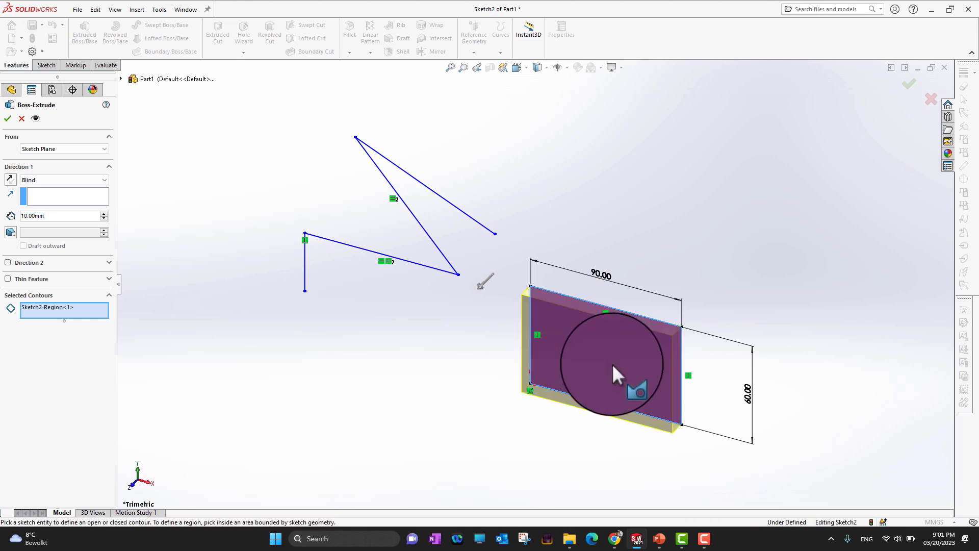
pyautogui.scroll(-2, 633, 365)
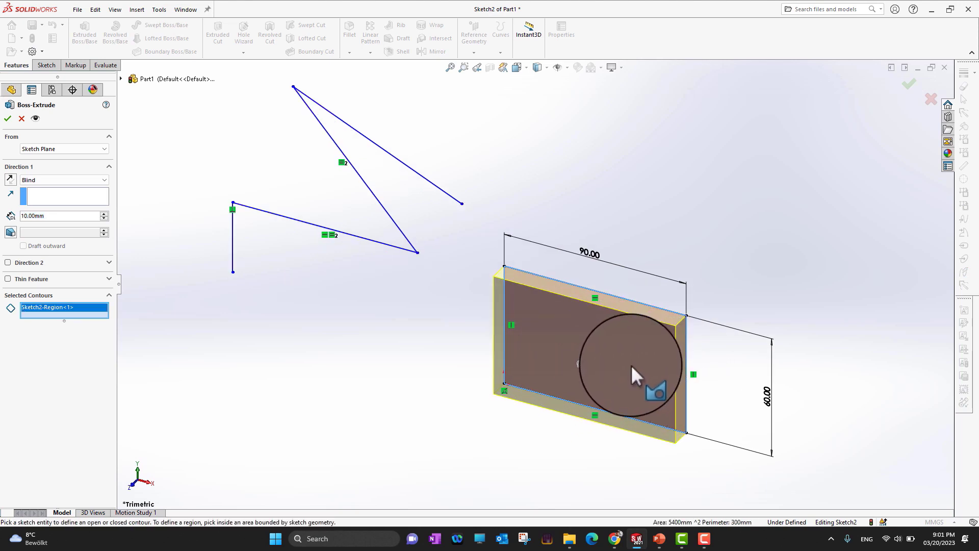
pyautogui.scroll(-3, 629, 366)
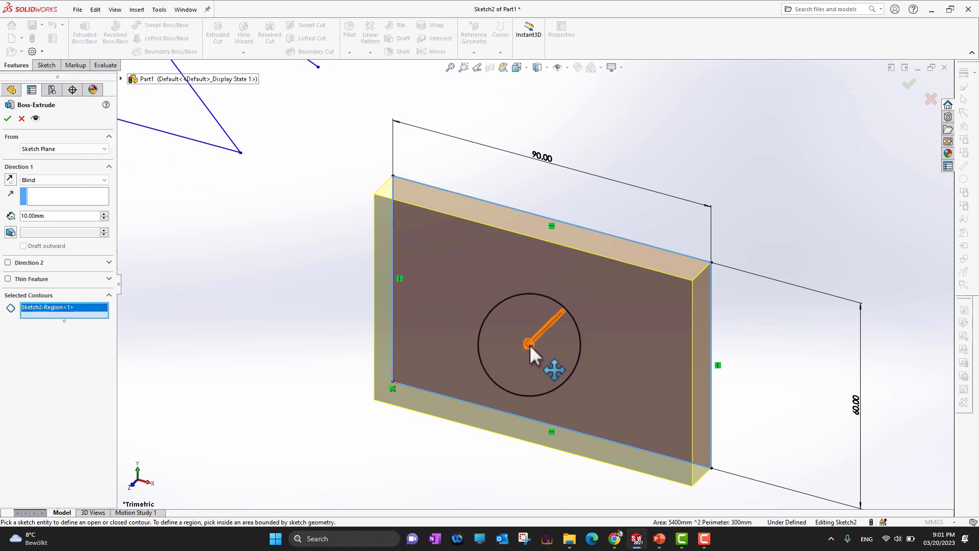
pyautogui.moveTo(529, 344); pyautogui.dragTo(733, 179)
pyautogui.moveTo(761, 157)
pyautogui.mouseDown()
pyautogui.moveTo(749, 200)
pyautogui.moveTo(650, 263)
pyautogui.moveTo(486, 432)
pyautogui.moveTo(455, 423)
pyautogui.moveTo(492, 405)
pyautogui.moveTo(495, 413)
pyautogui.mouseUp()
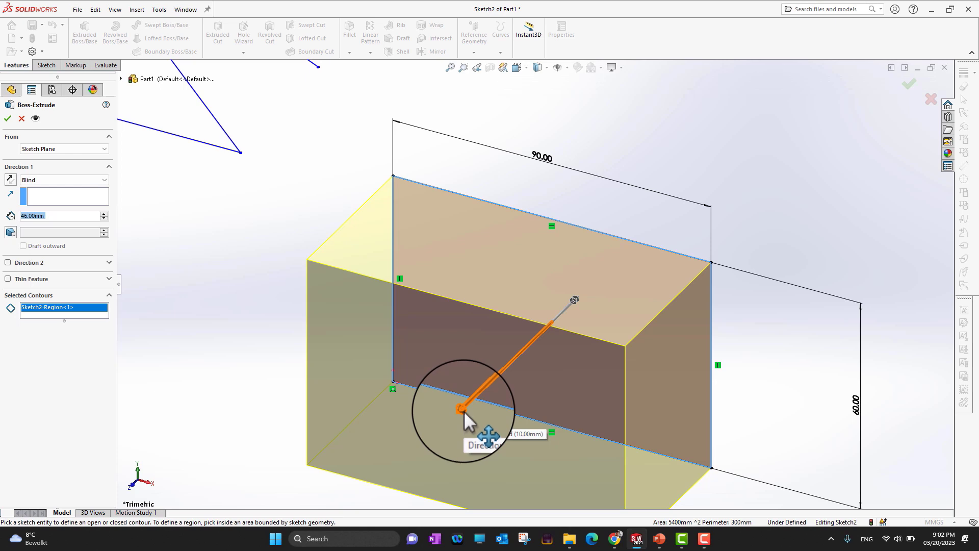
pyautogui.click(10, 179)
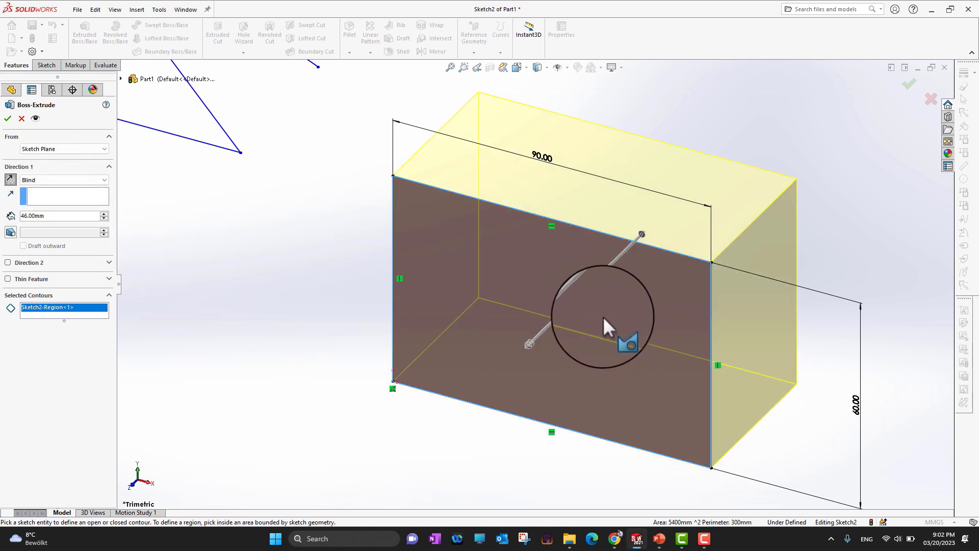
pyautogui.scroll(2, 602, 316)
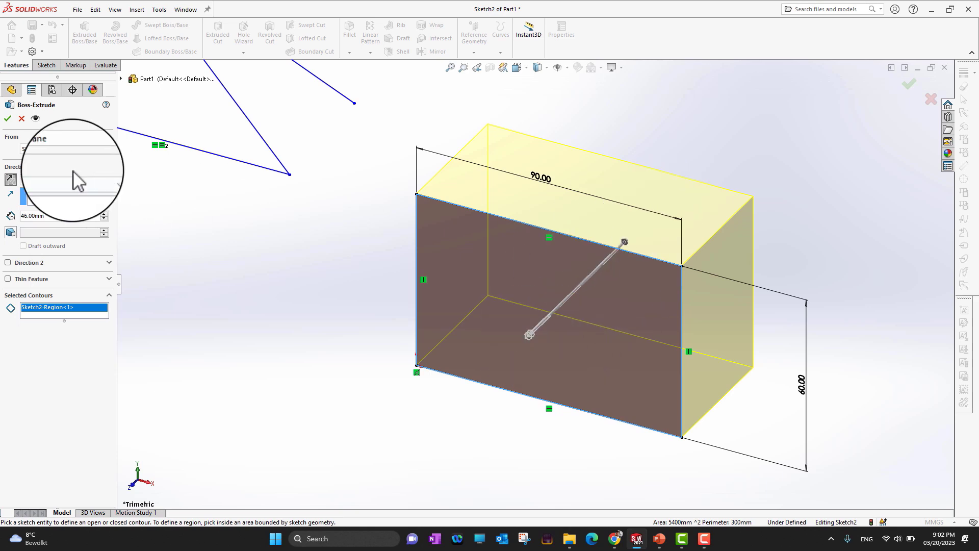
pyautogui.click(10, 179)
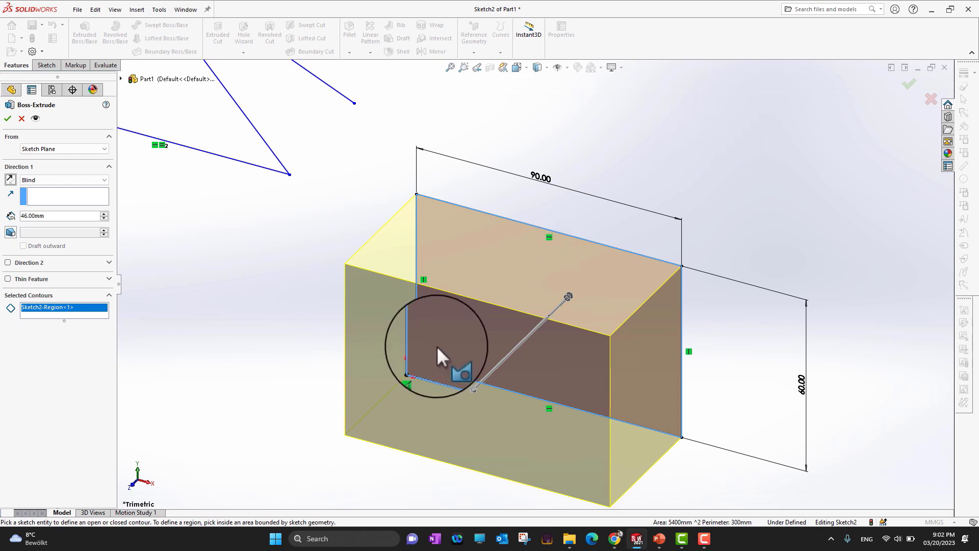
pyautogui.click(8, 119)
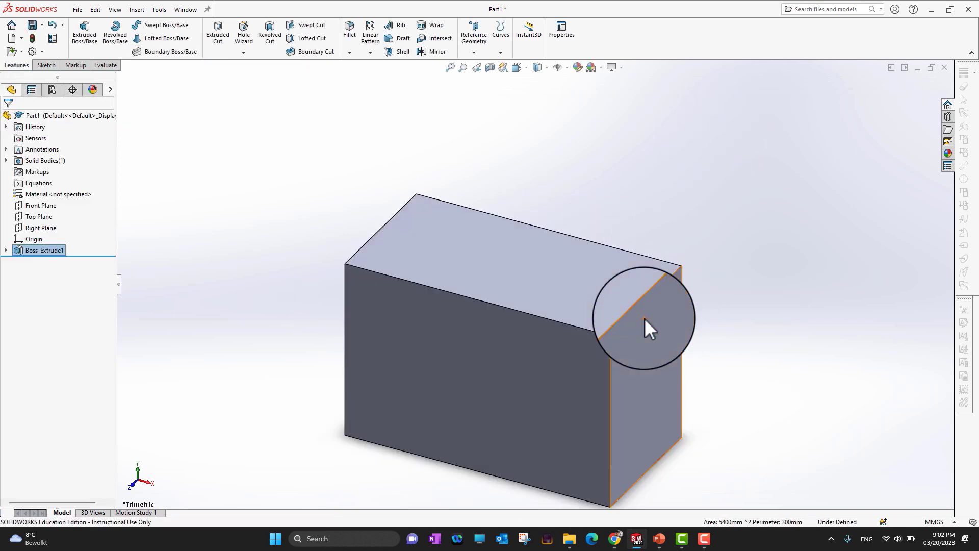
# Switch to the PowerPoint slide for a moment and return to the extruded block
pyautogui.scroll(3, 583, 335)
pyautogui.scroll(-3, 585, 334)
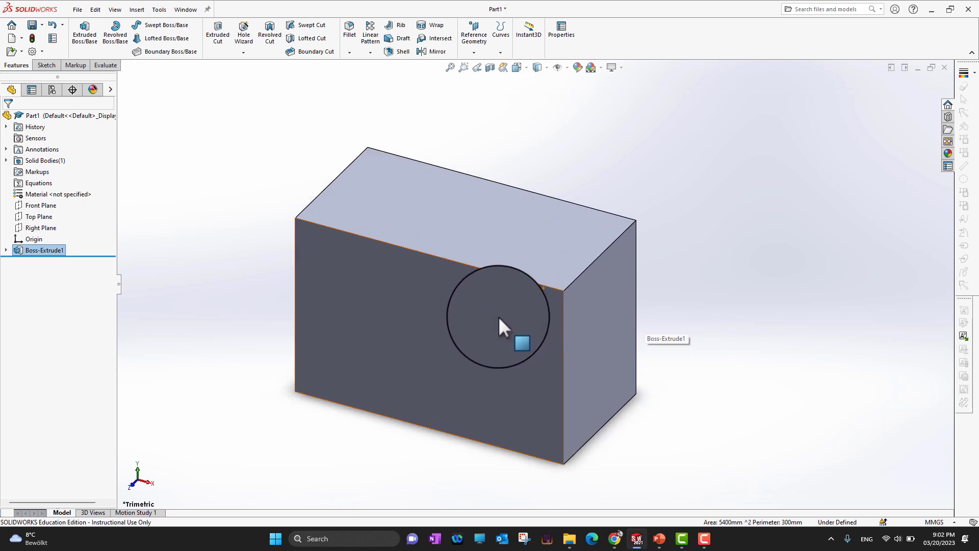
pyautogui.click(658, 538)
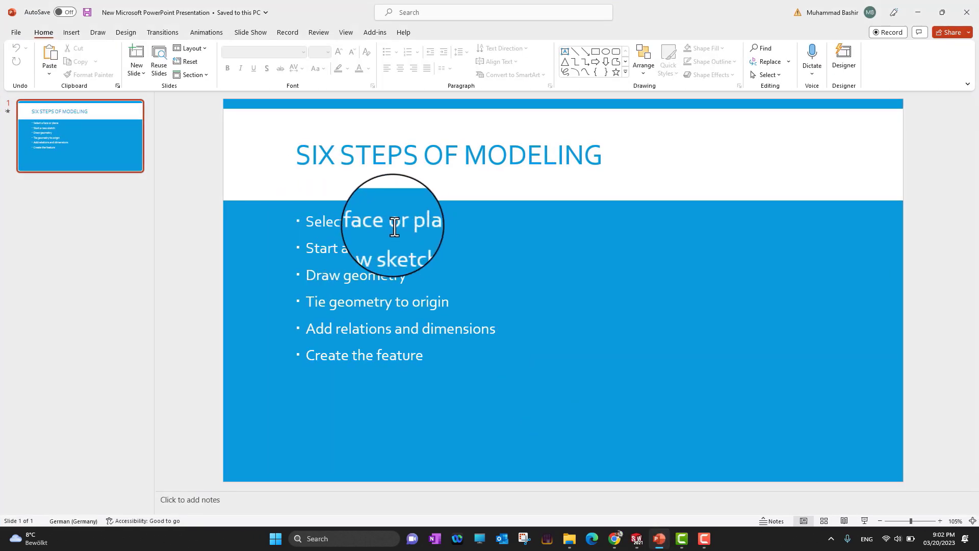
pyautogui.click(918, 13)
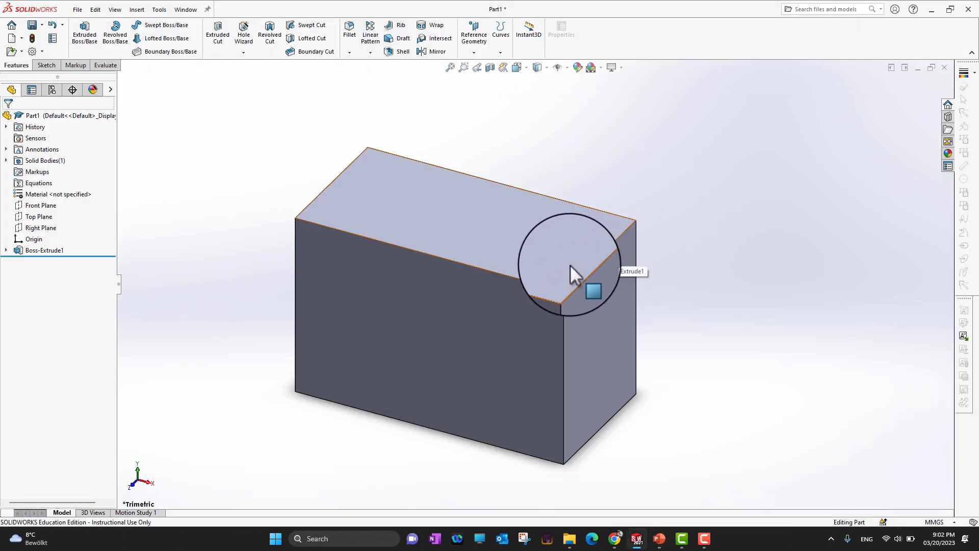
# Select faces of the block, first the top face and then another face, as candidates for a new sketch
pyautogui.click(598, 325)
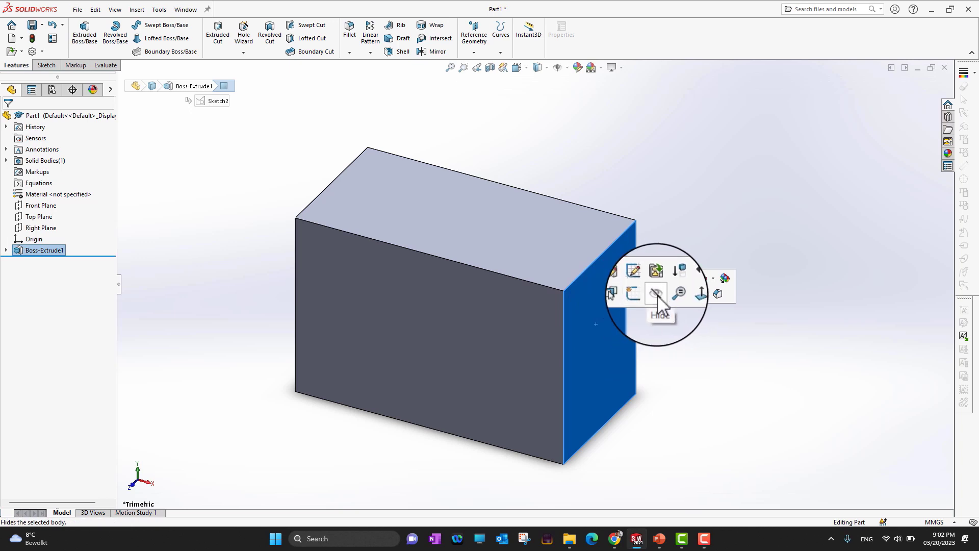
pyautogui.click(44, 65)
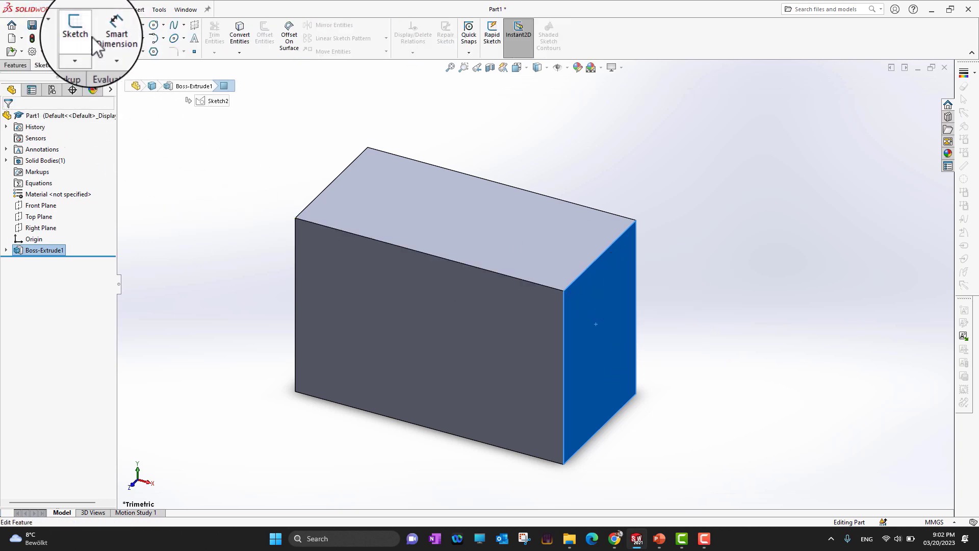
pyautogui.click(704, 225)
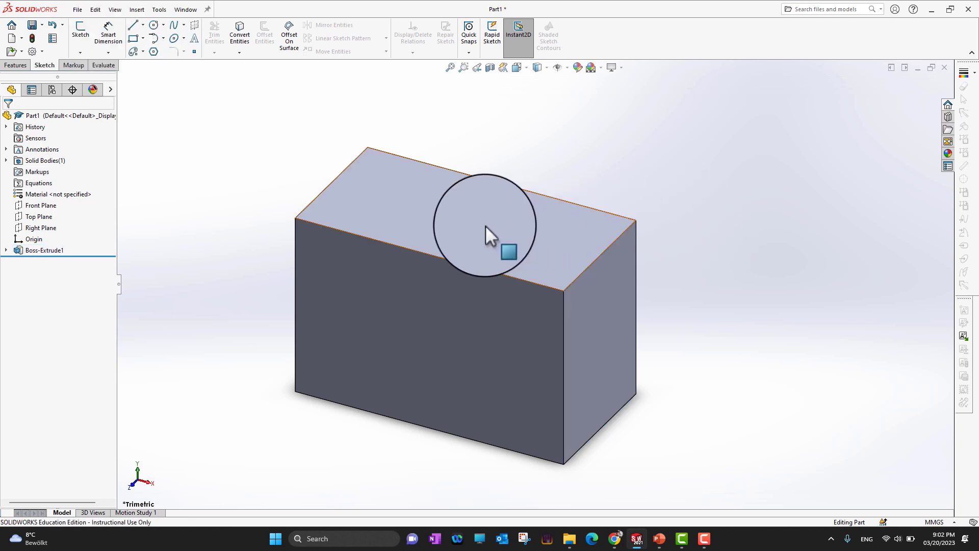
pyautogui.click(471, 243)
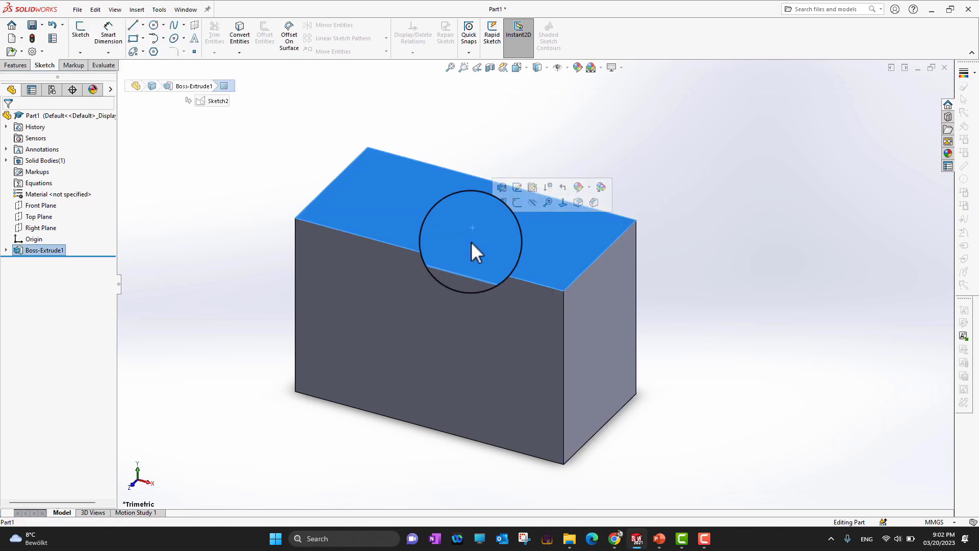
pyautogui.click(447, 321)
pyautogui.click(604, 340)
pyautogui.click(509, 249)
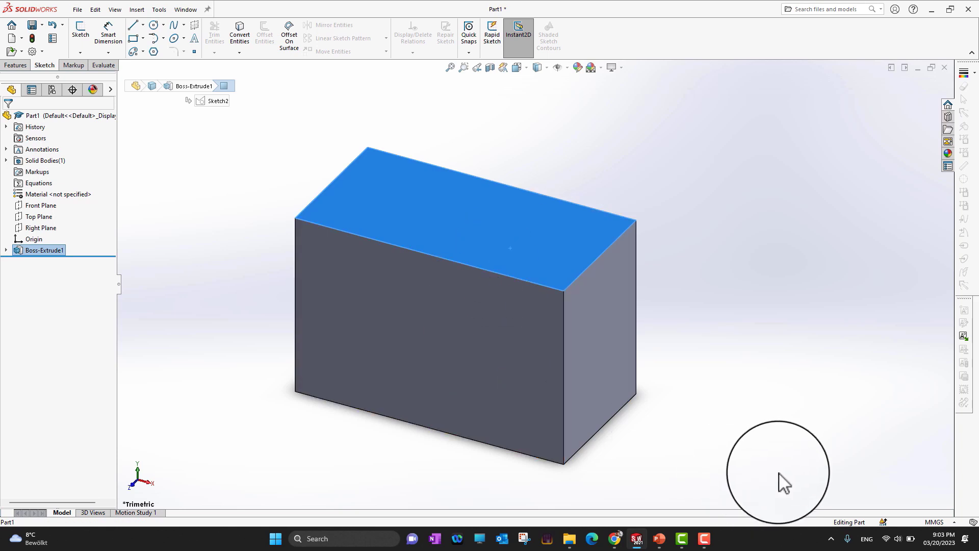
pyautogui.moveTo(780, 481); pyautogui.dragTo(588, 362, button='middle')
pyautogui.click(588, 362)
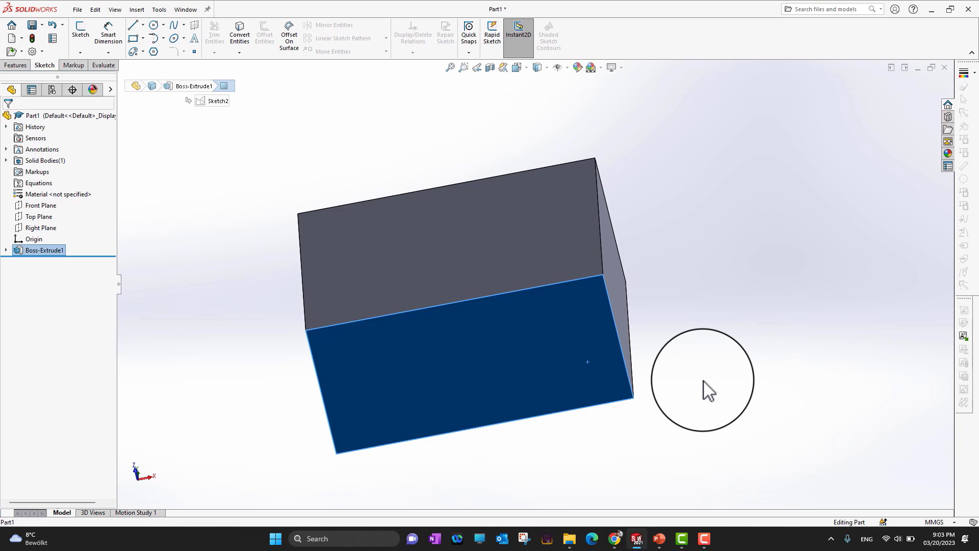
# Switch to the PowerPoint slide to review the six modeling steps
pyautogui.click(659, 539)
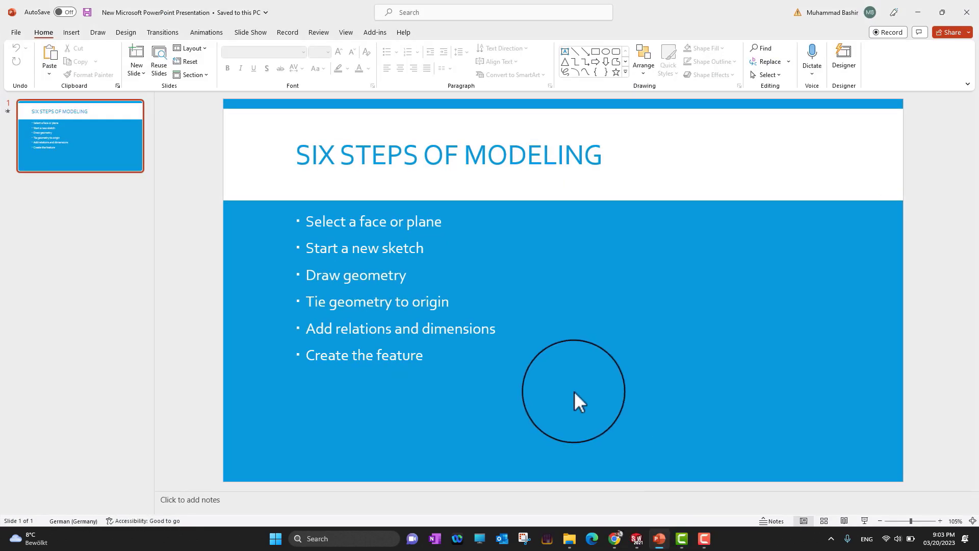